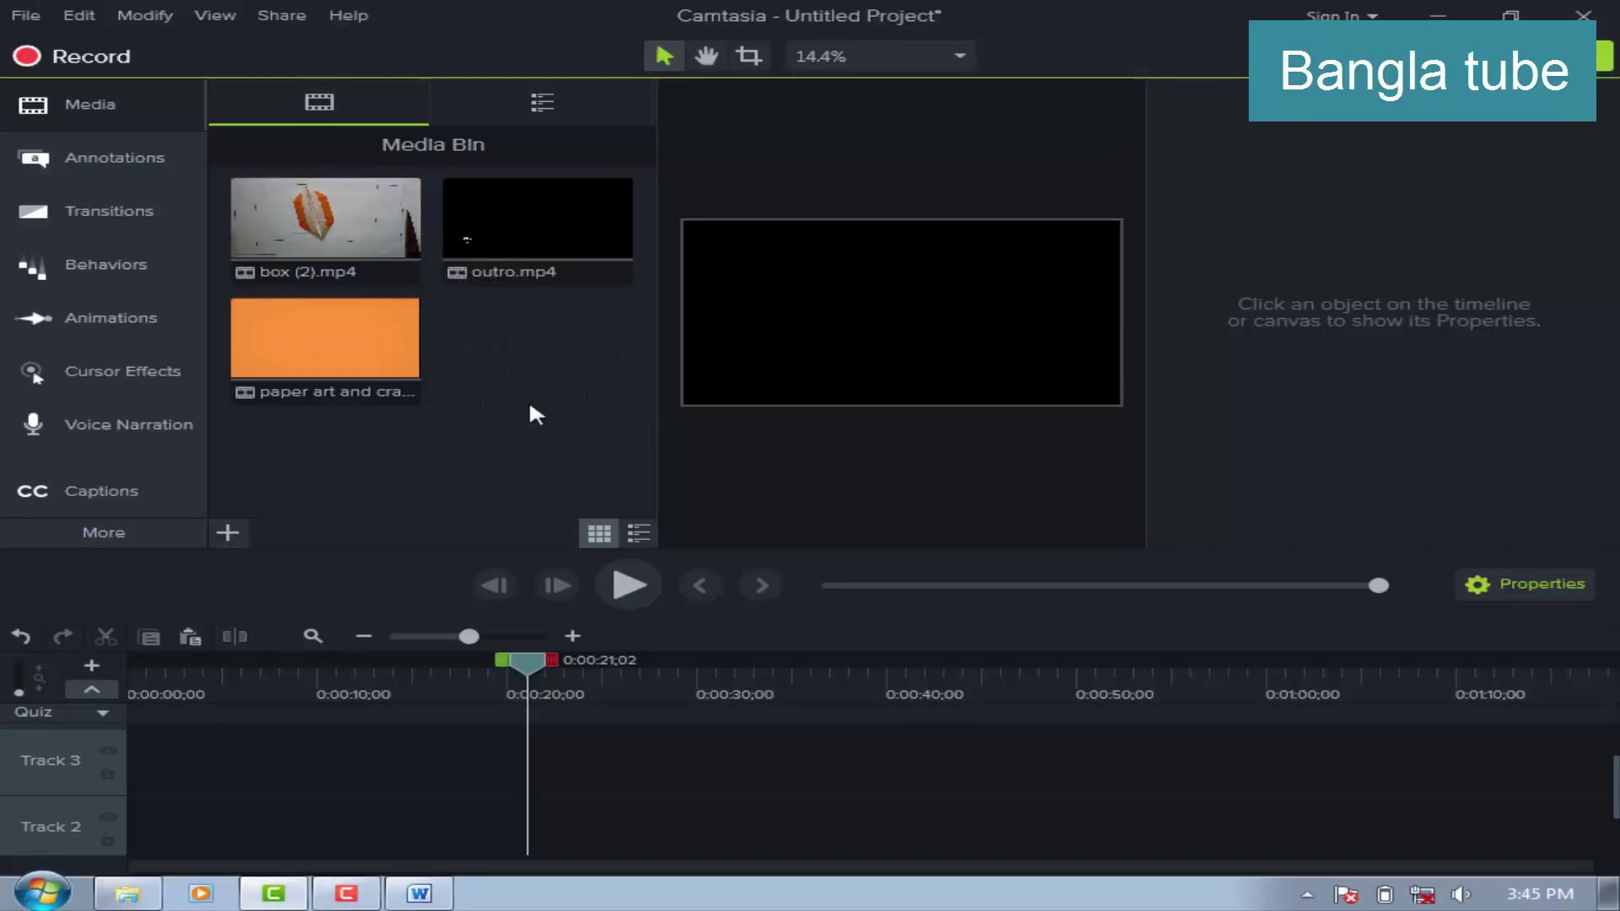
# Add box (2).mp4 to the timeline at about 0:00:04;09 and move the playhead to about 0:00:05;21.
pyautogui.moveTo(524, 656); pyautogui.dragTo(208, 691)
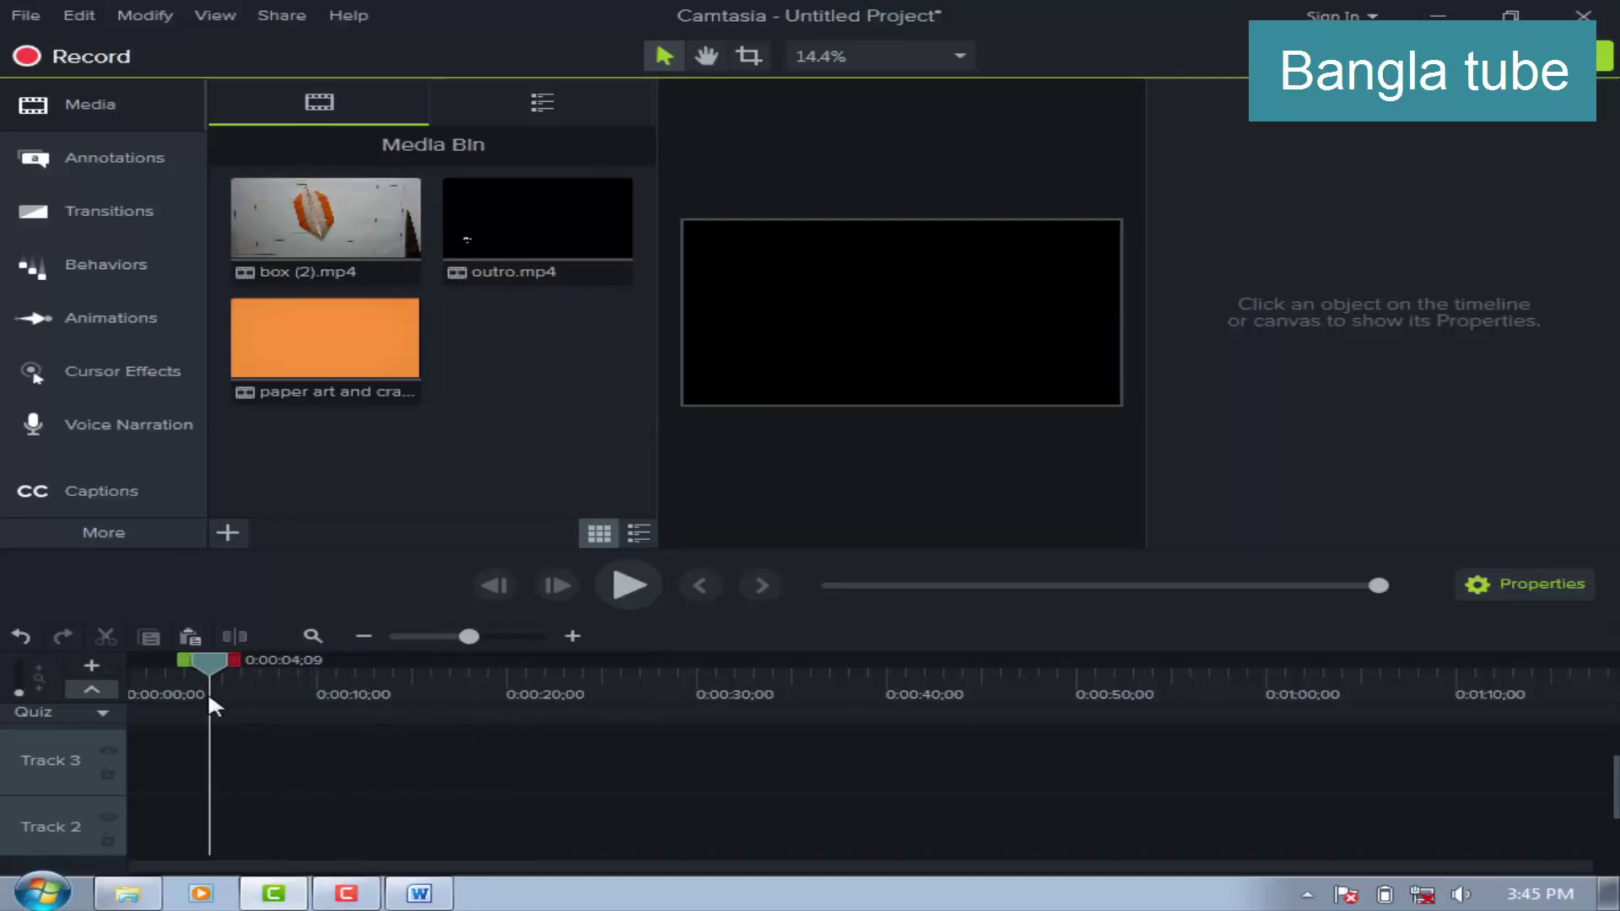
pyautogui.rightClick(292, 222)
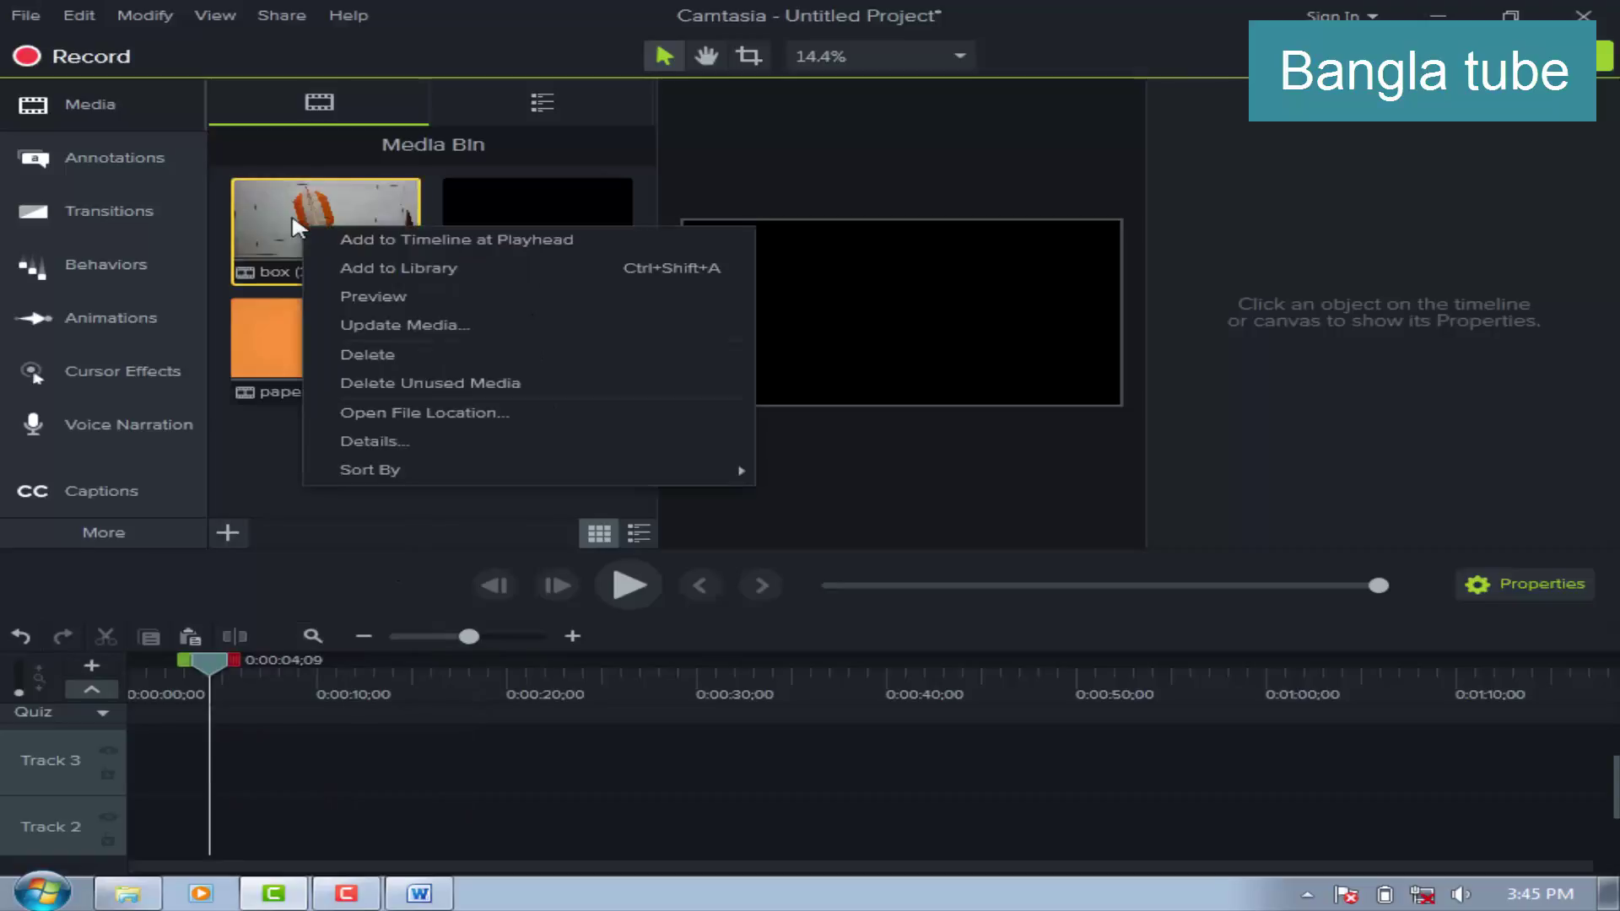
pyautogui.click(383, 240)
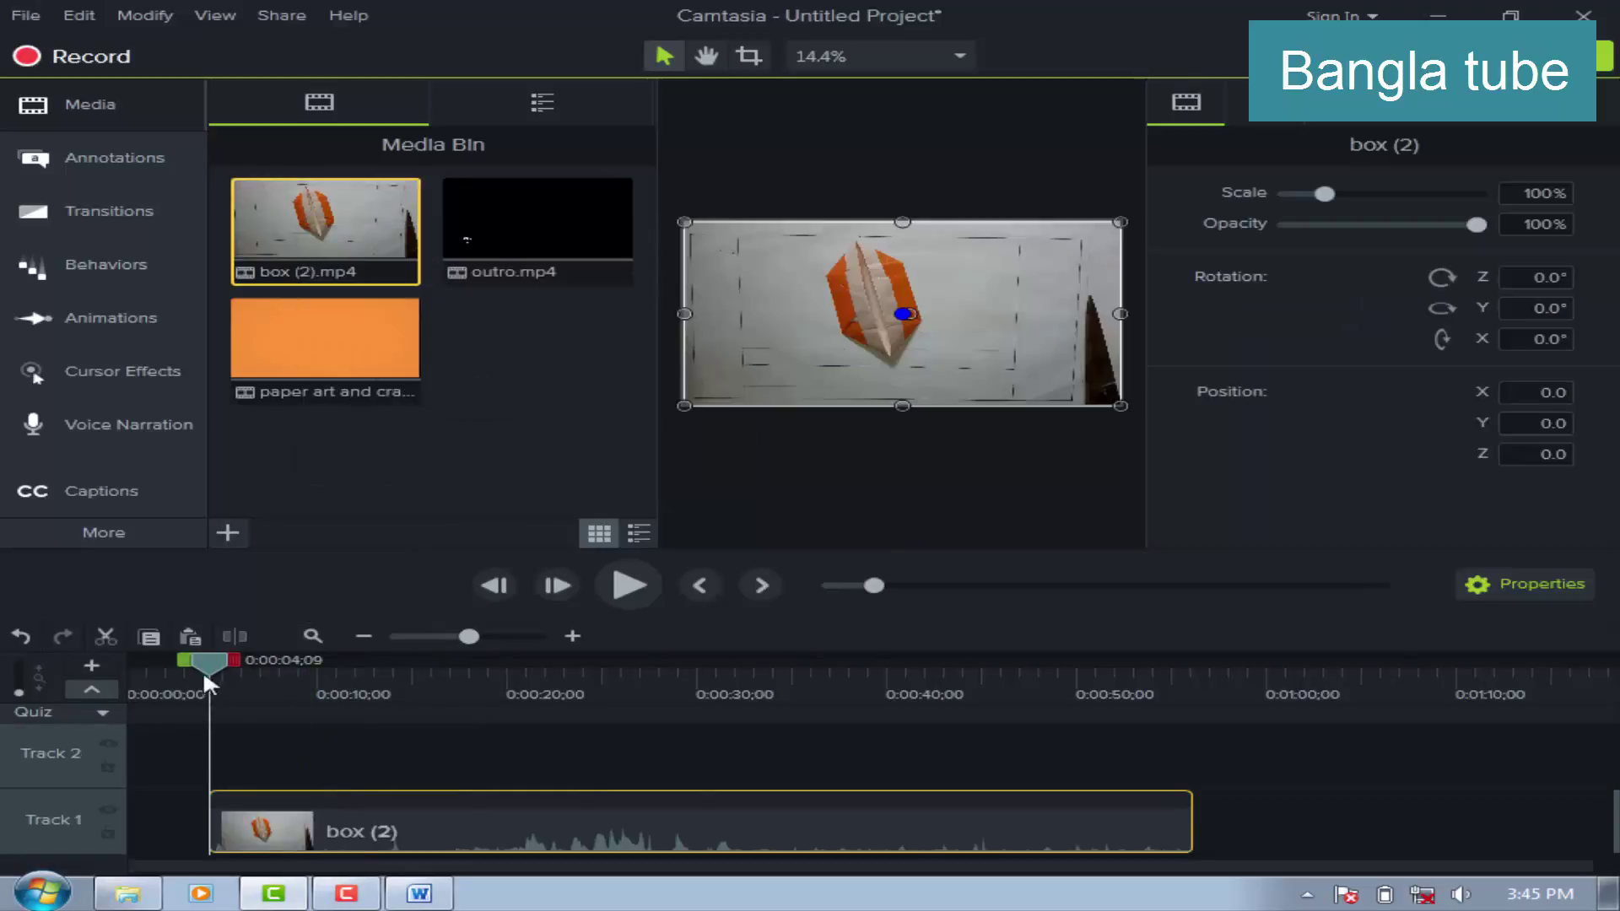
pyautogui.moveTo(204, 654)
pyautogui.mouseDown()
pyautogui.moveTo(378, 667)
pyautogui.moveTo(231, 671)
pyautogui.mouseUp()
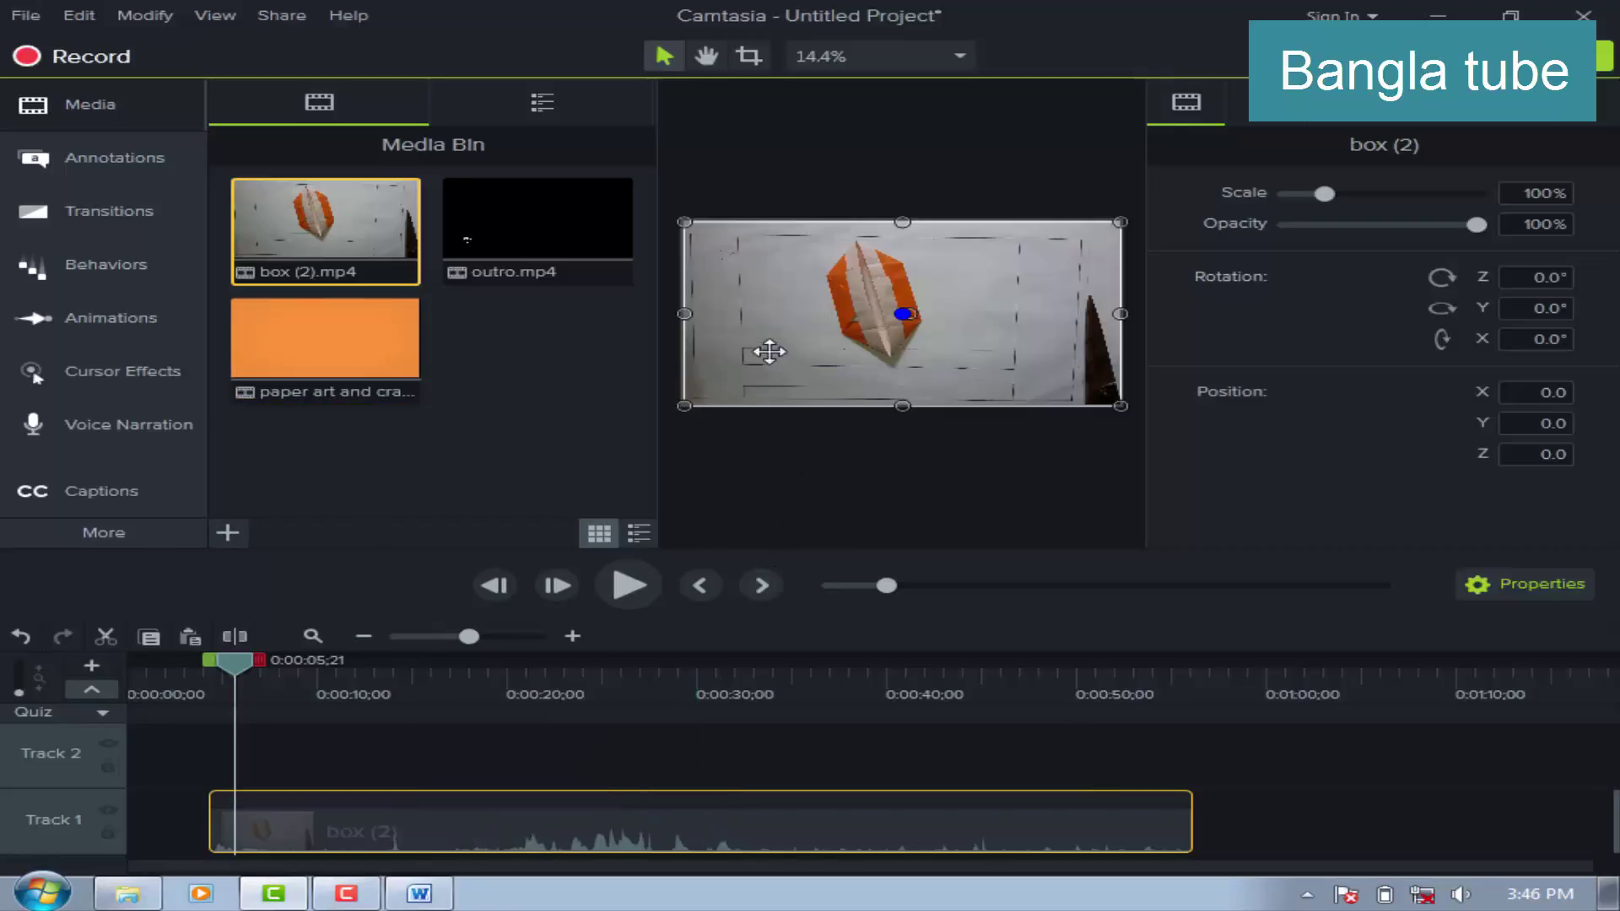
# Review the canvas size and color options in the project settings and apply 1080p HD (1920x1080) dimensions.
pyautogui.click(959, 57)
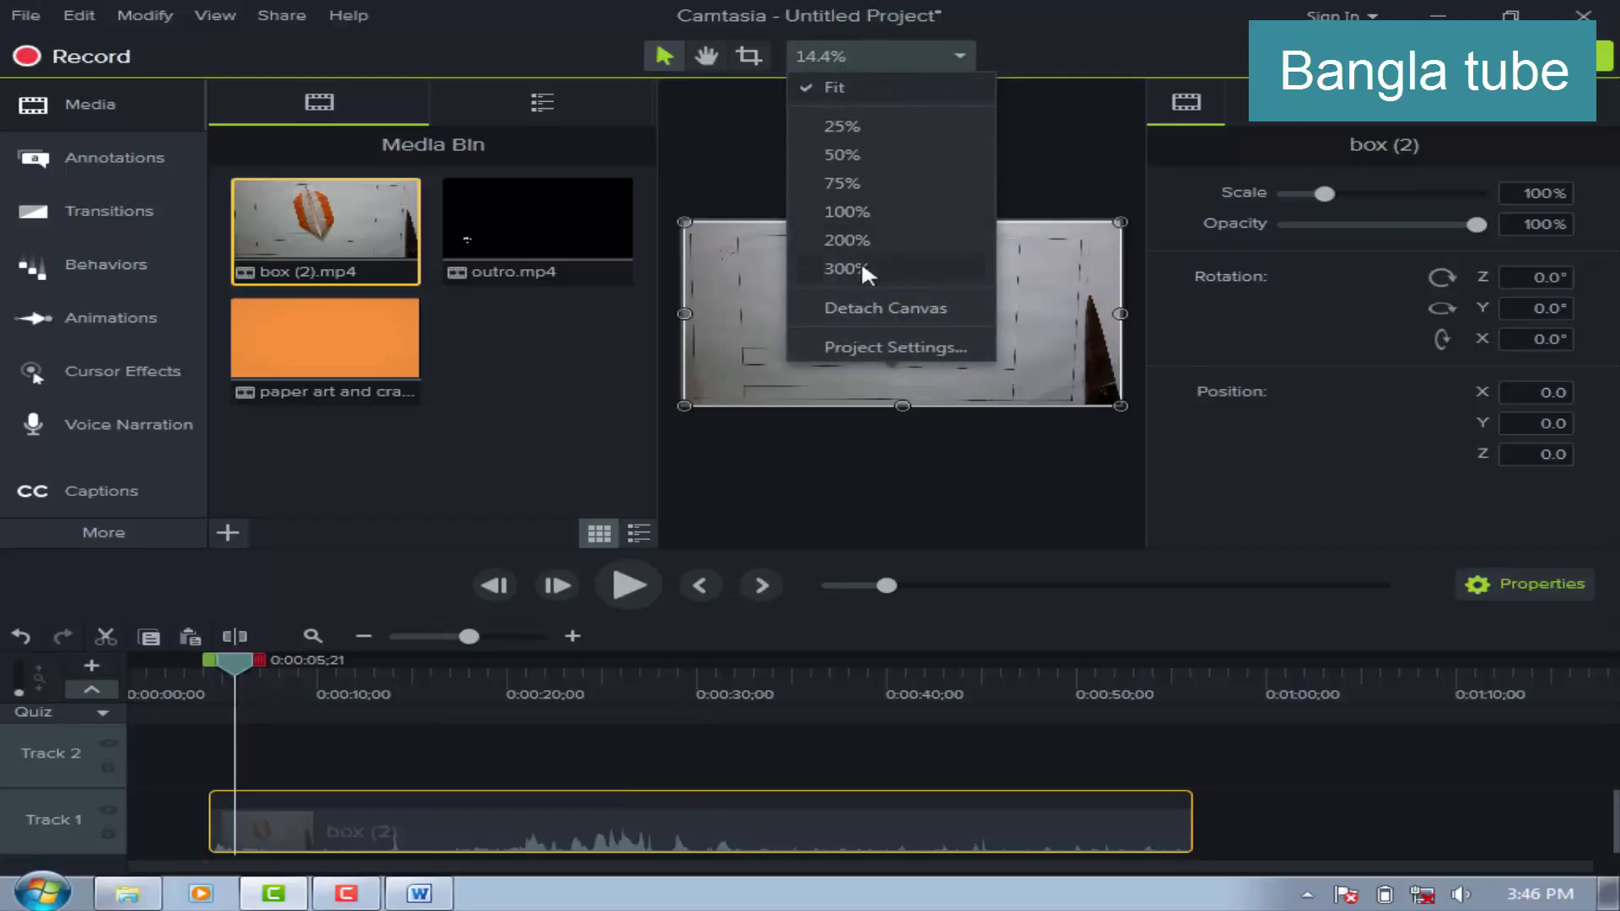
pyautogui.click(869, 345)
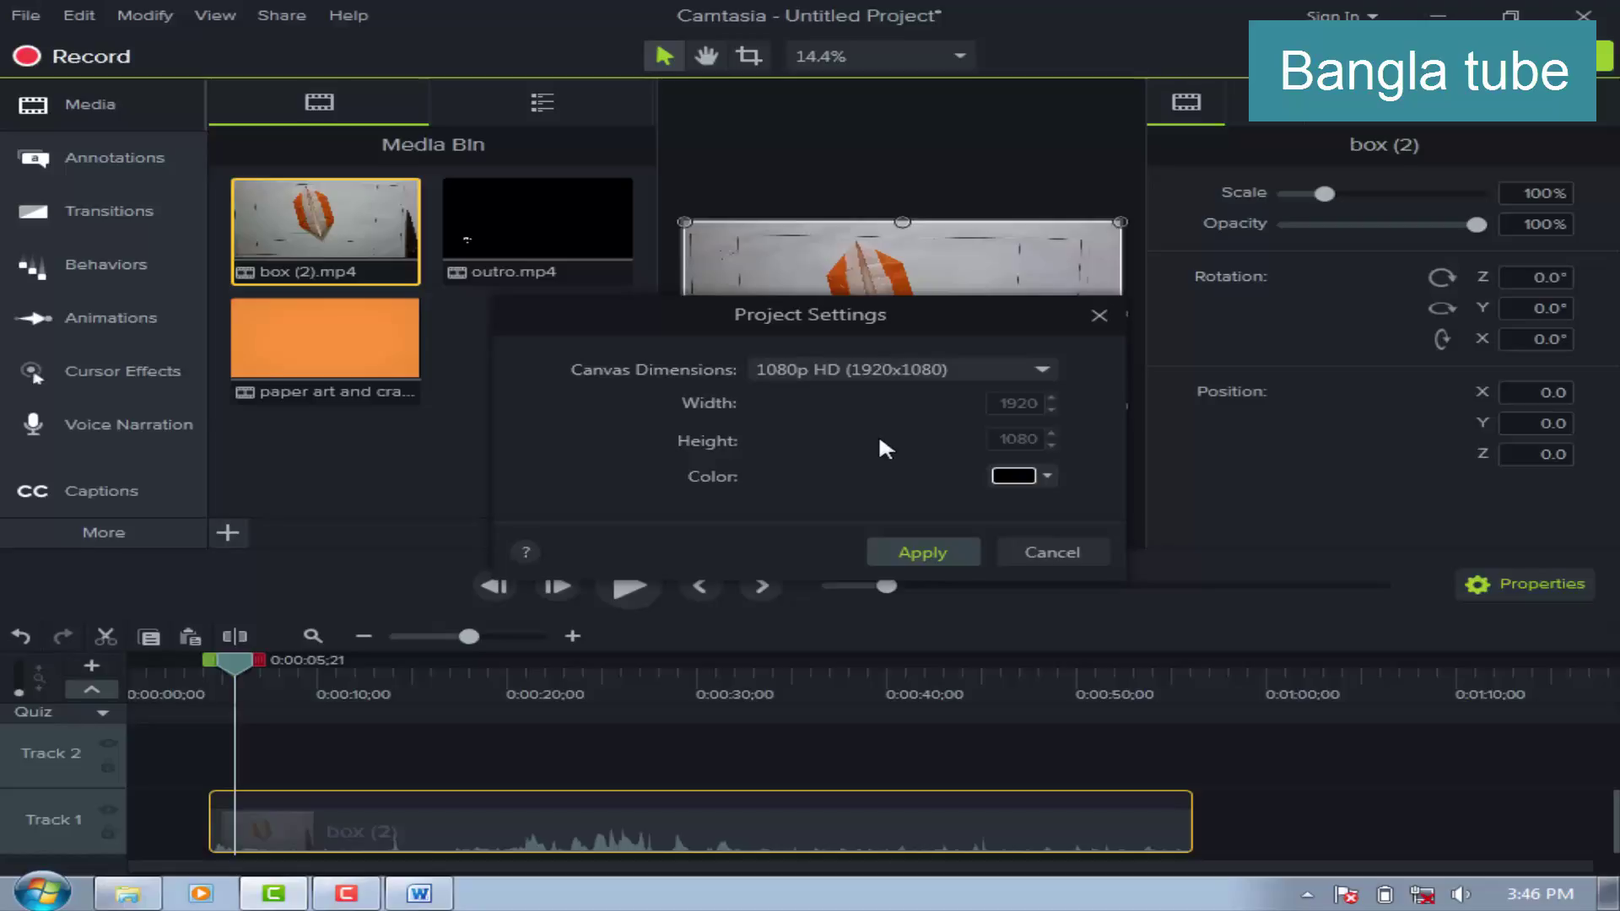
pyautogui.click(1039, 369)
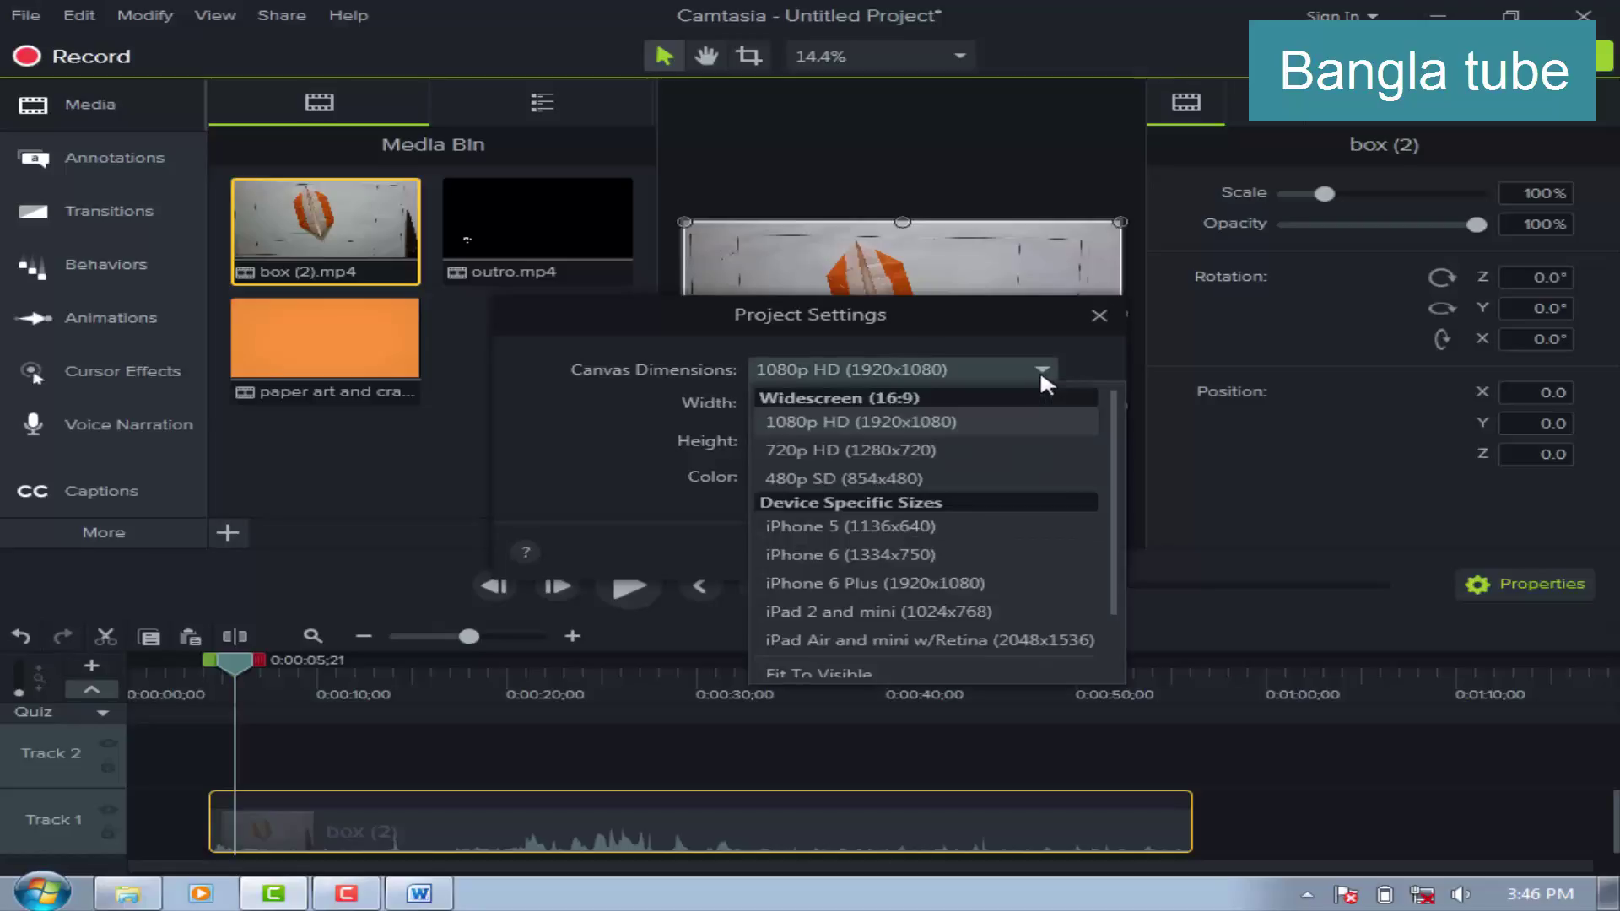
pyautogui.scroll(-1, 931, 645)
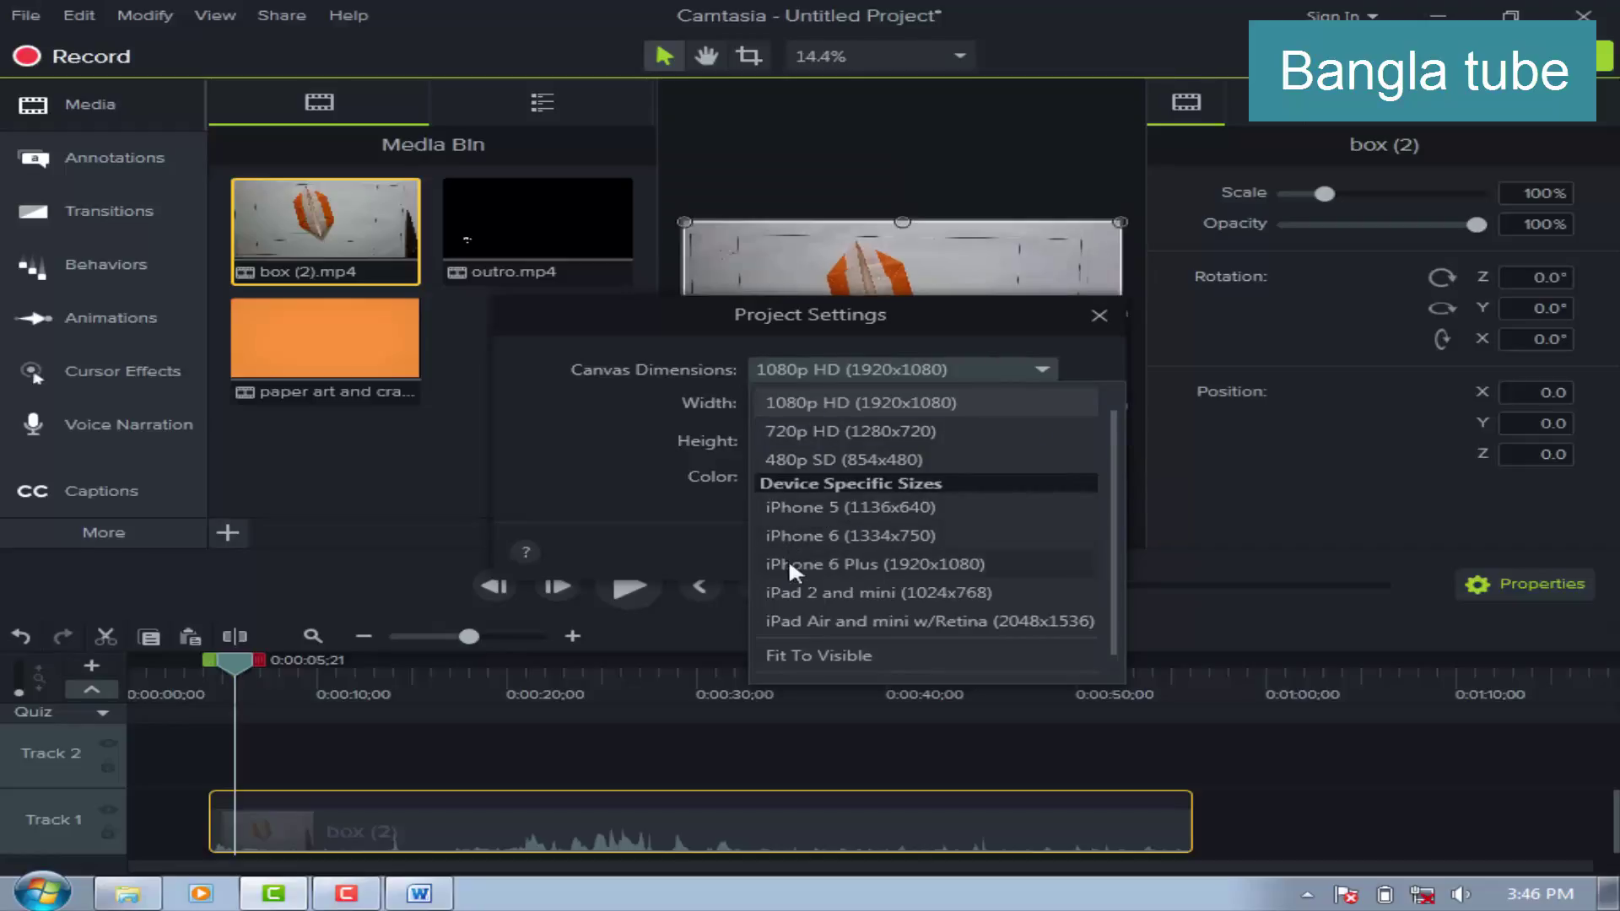
pyautogui.scroll(-1, 1107, 559)
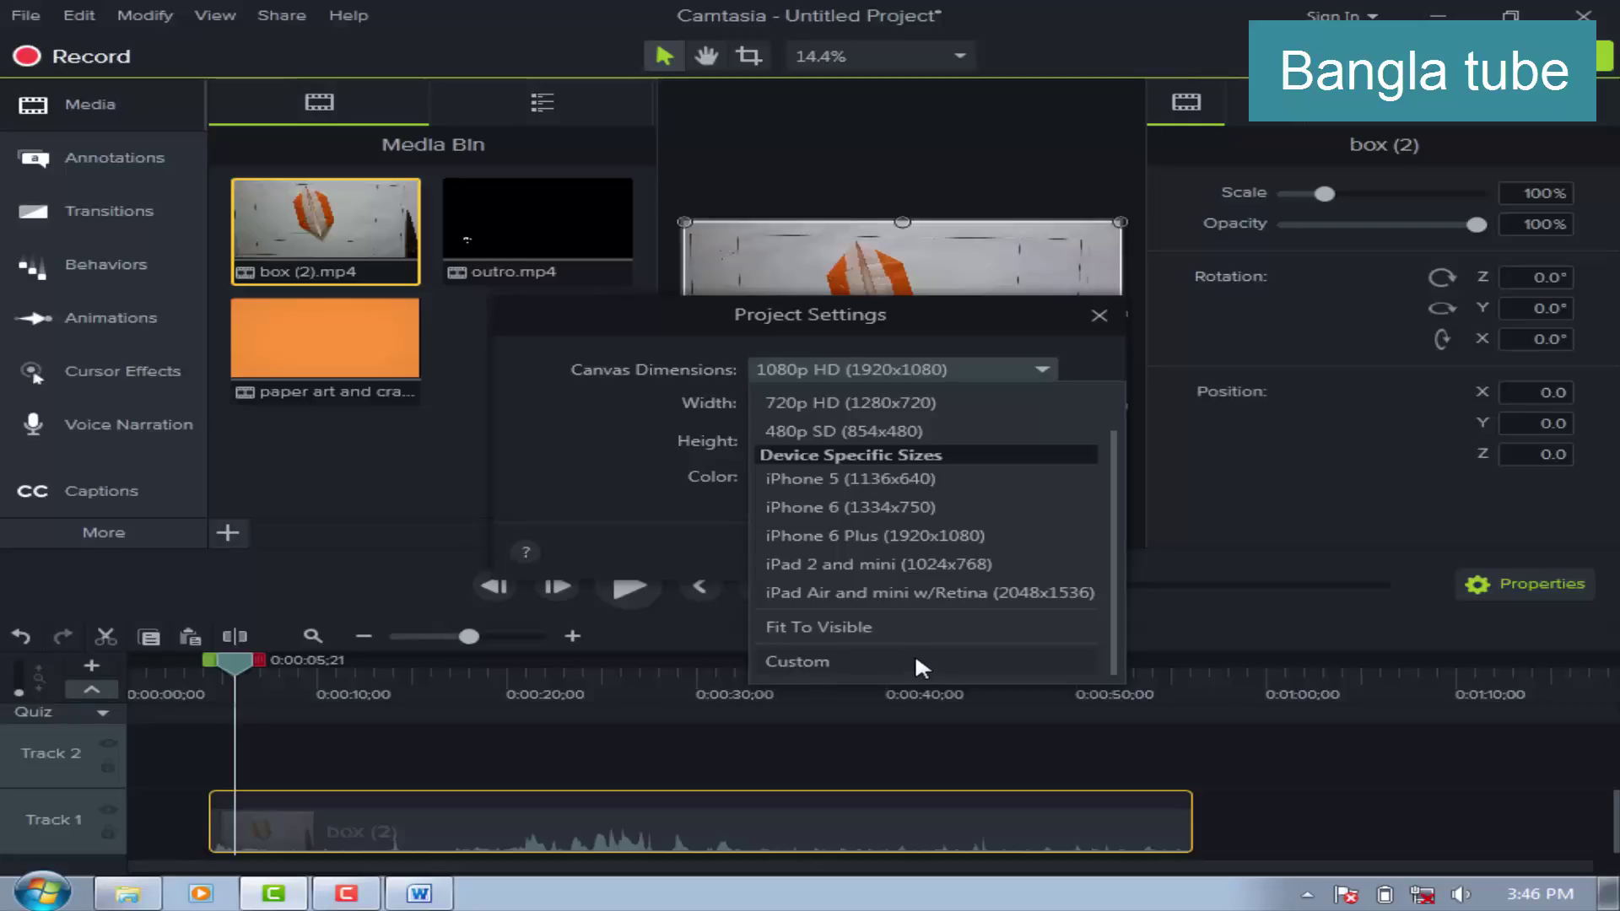
pyautogui.scroll(1, 1112, 498)
pyautogui.scroll(1, 1116, 492)
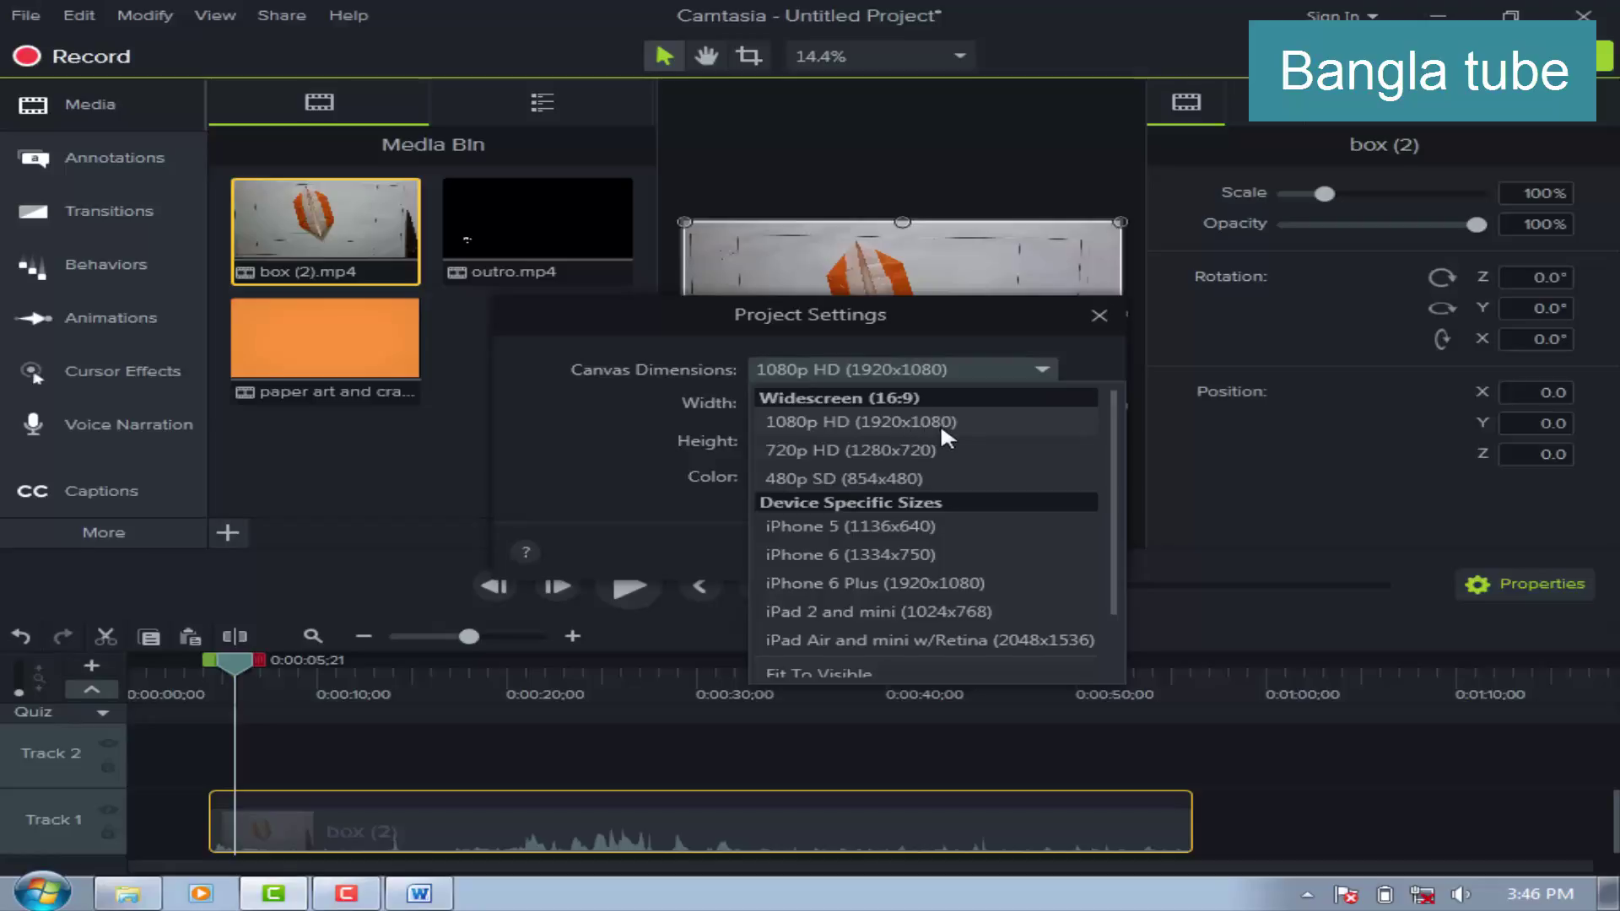
pyautogui.click(867, 420)
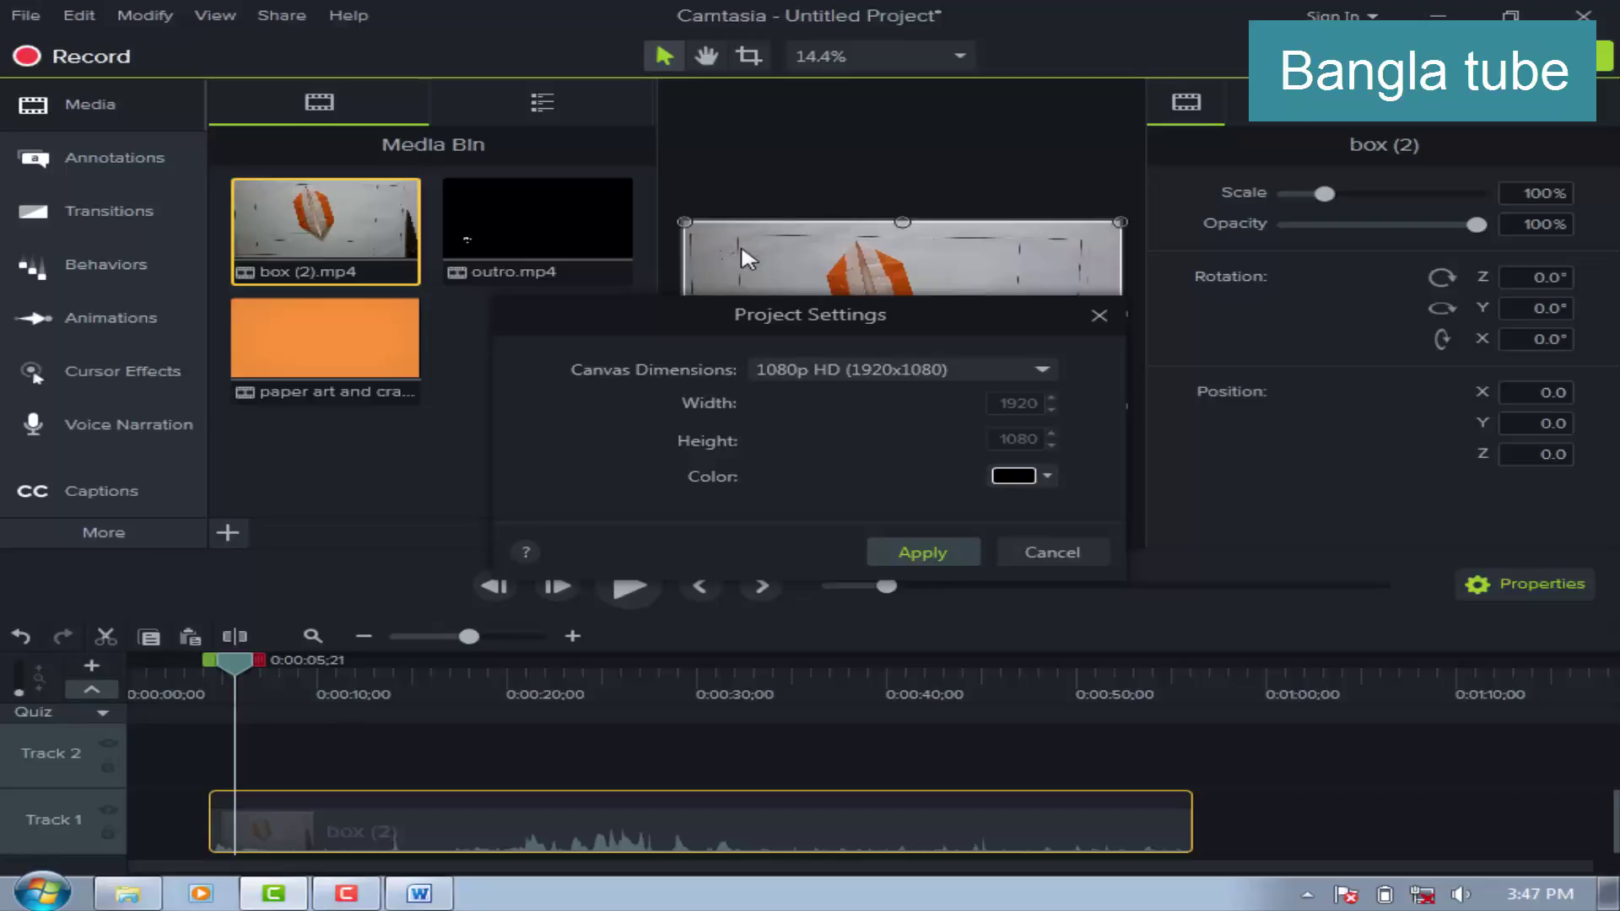
pyautogui.click(1046, 475)
pyautogui.click(882, 464)
pyautogui.click(953, 554)
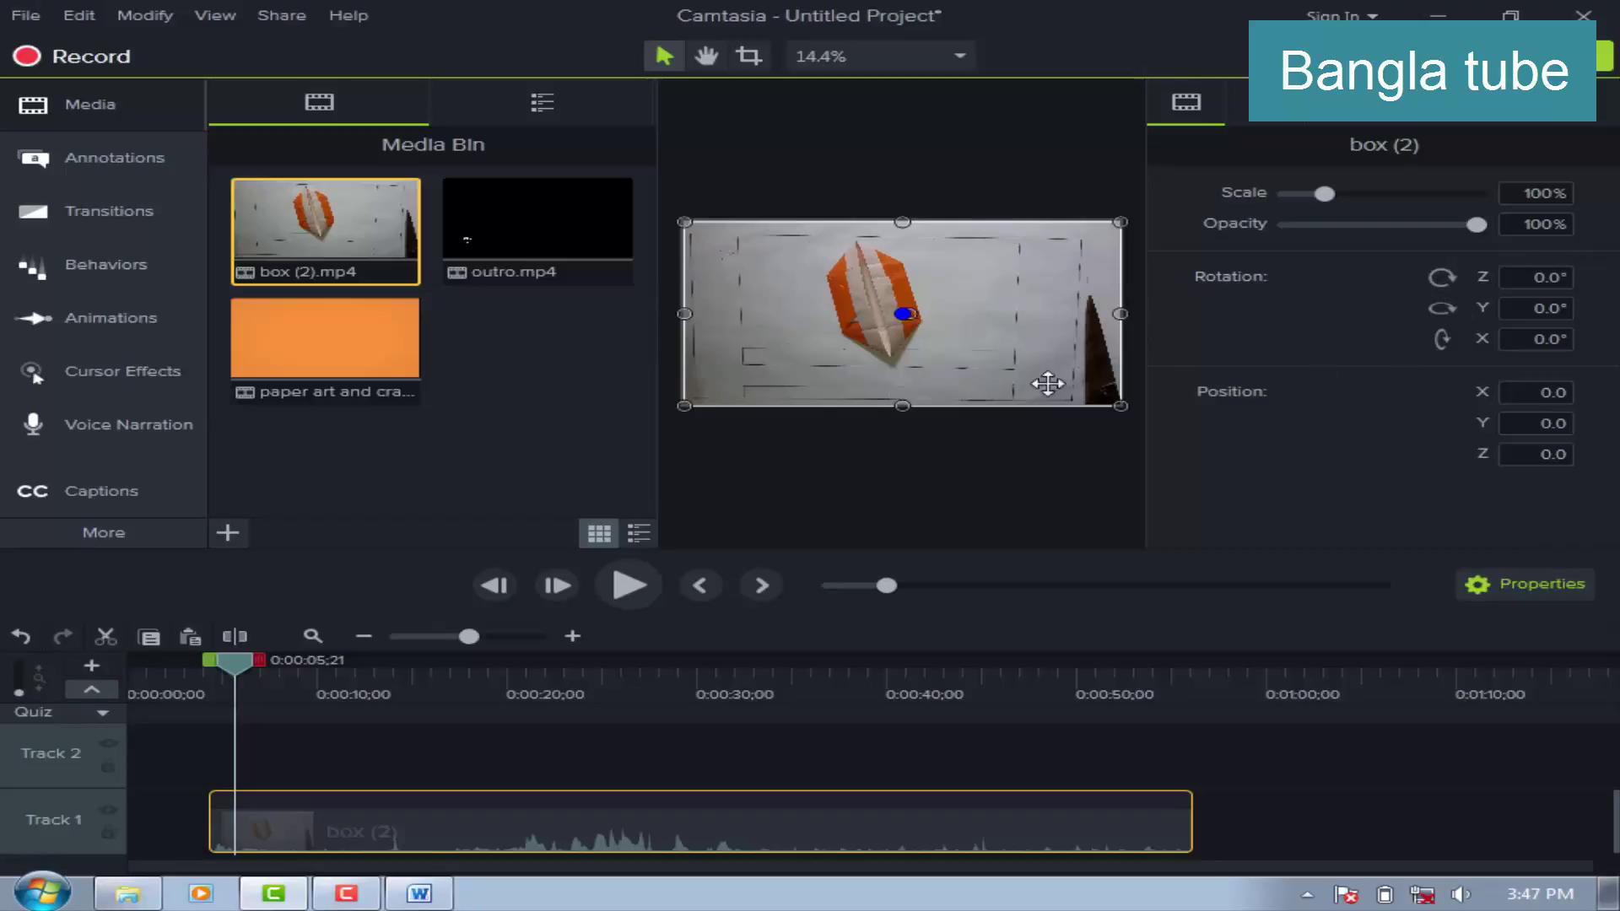
# Try Z rotations of 90° and 270° on the box (2) clip and reset the rotation.
pyautogui.click(1550, 279)
pyautogui.doubleClick(1551, 278)
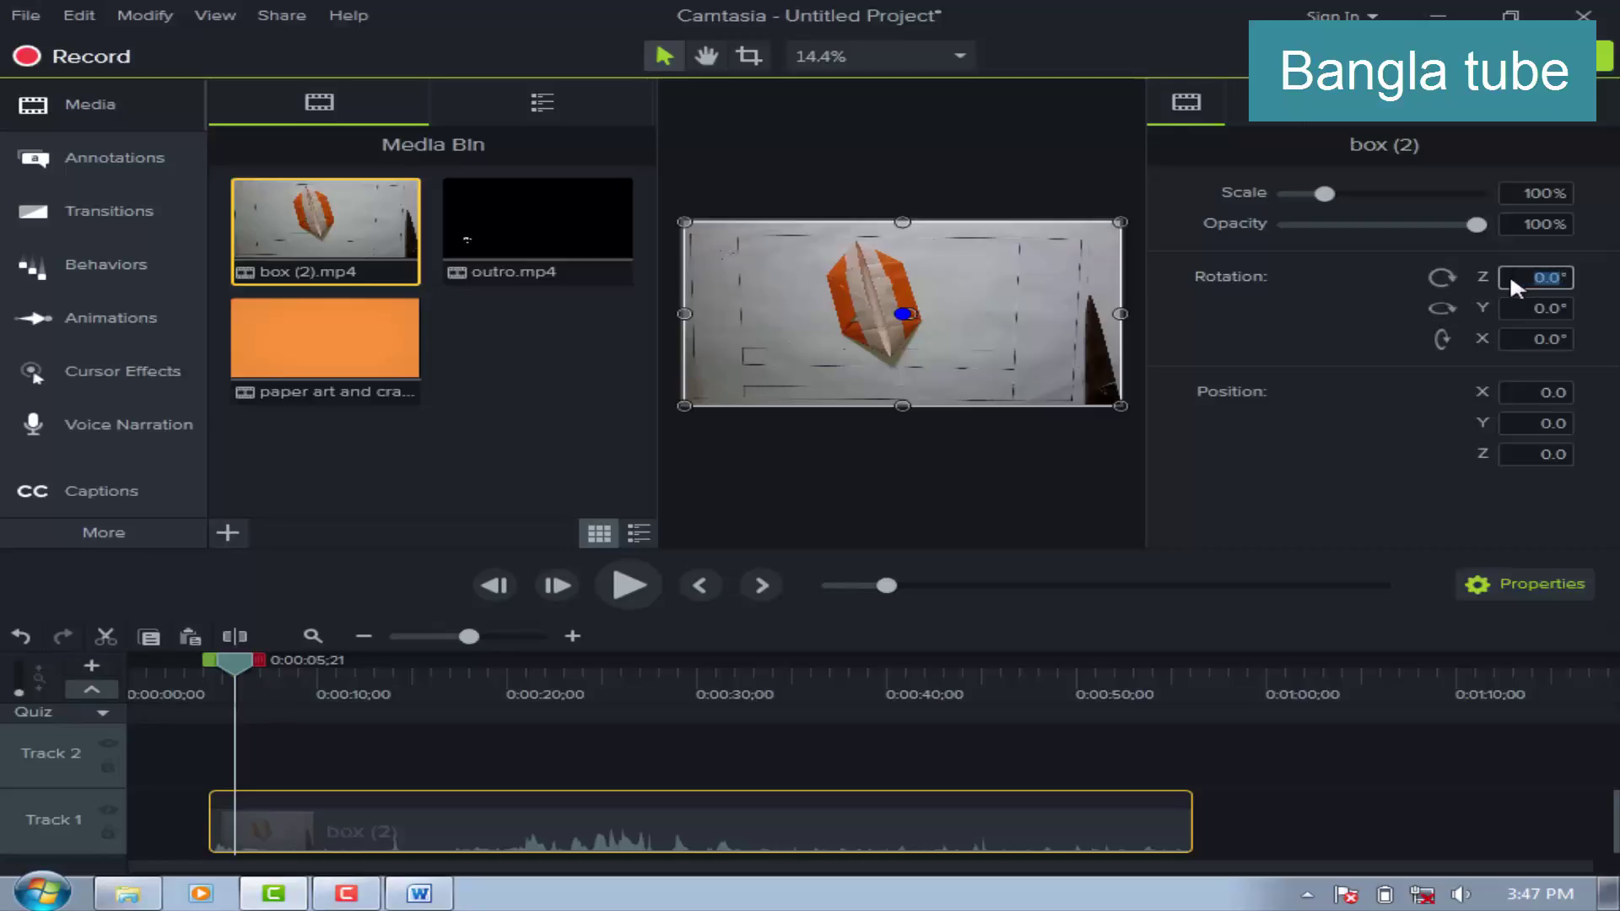
pyautogui.write('90')
pyautogui.press('Return')
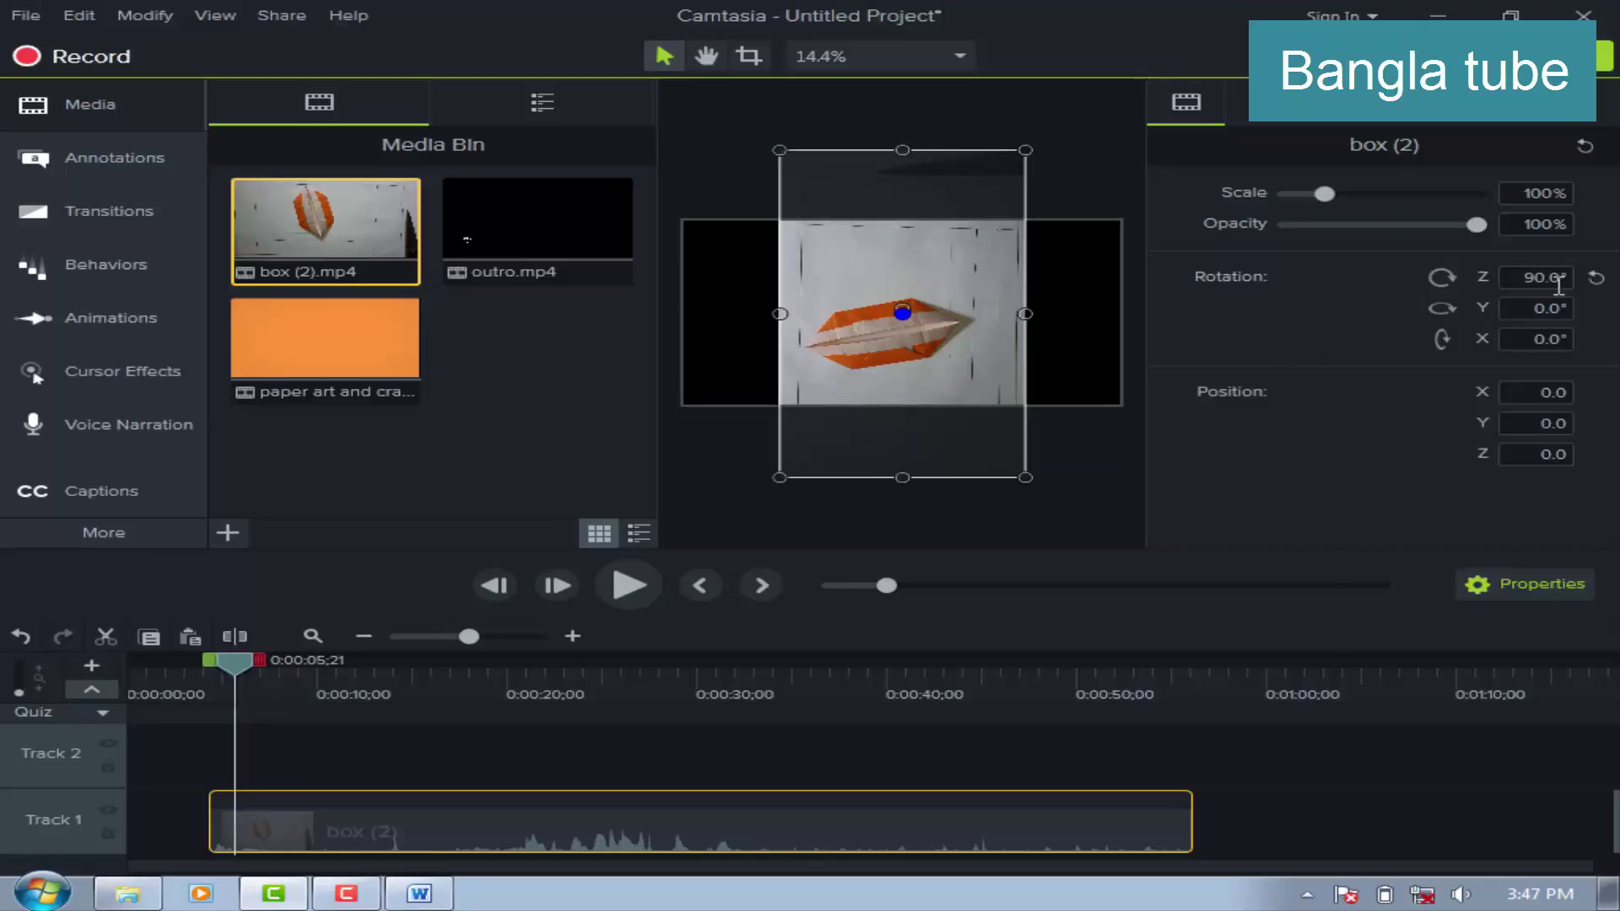
pyautogui.moveTo(1526, 279); pyautogui.dragTo(1544, 278)
pyautogui.write('270')
pyautogui.press('Return')
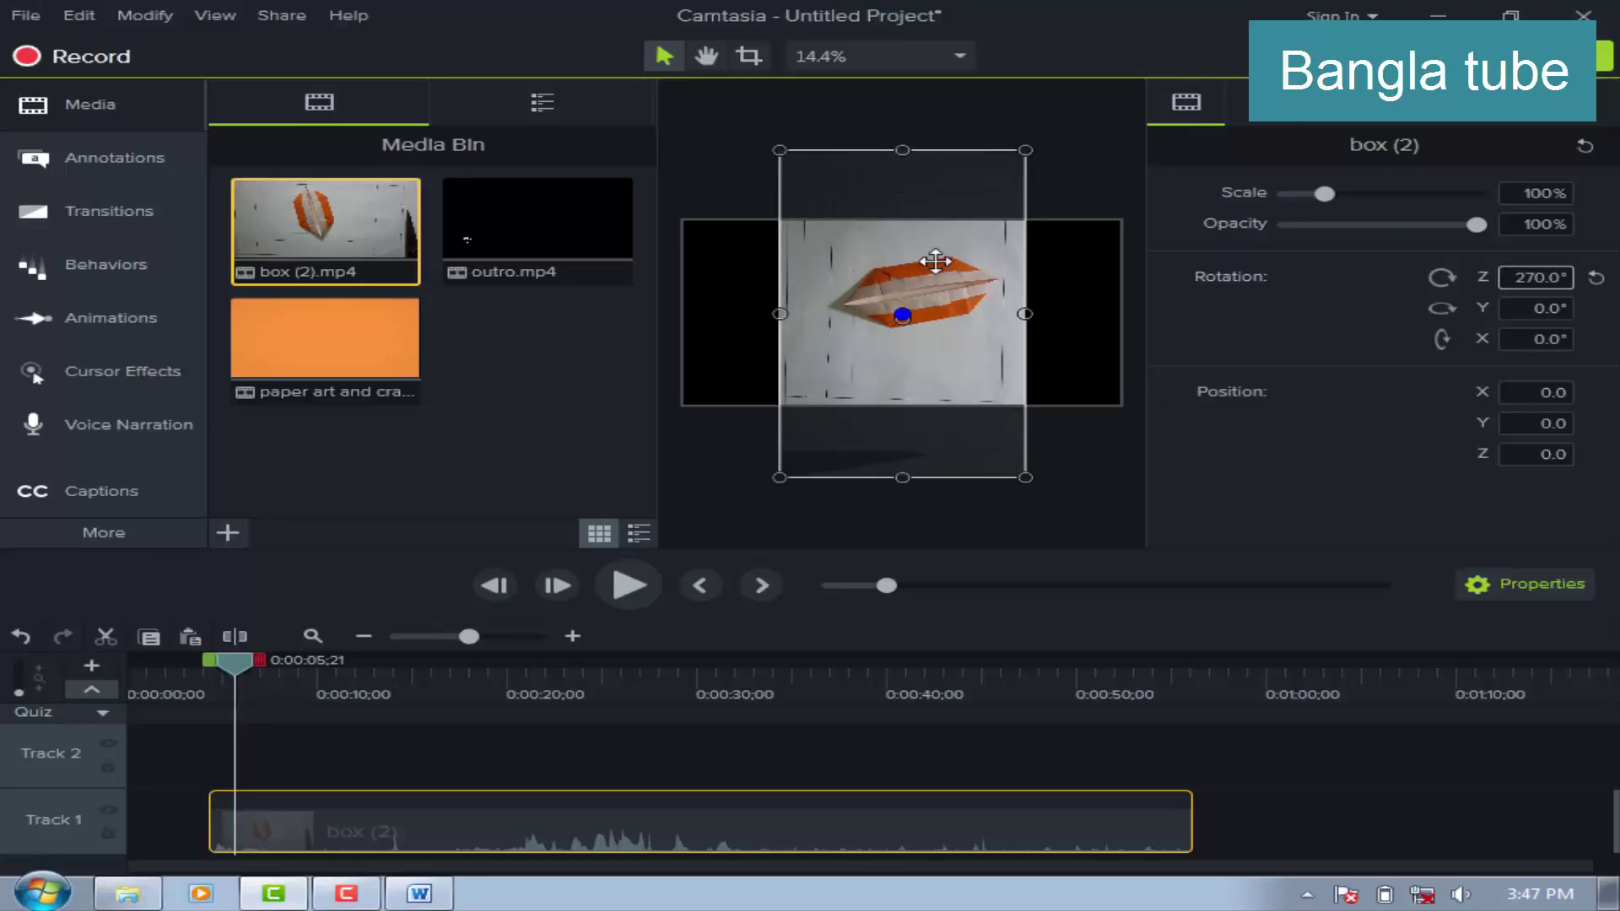
pyautogui.click(1595, 278)
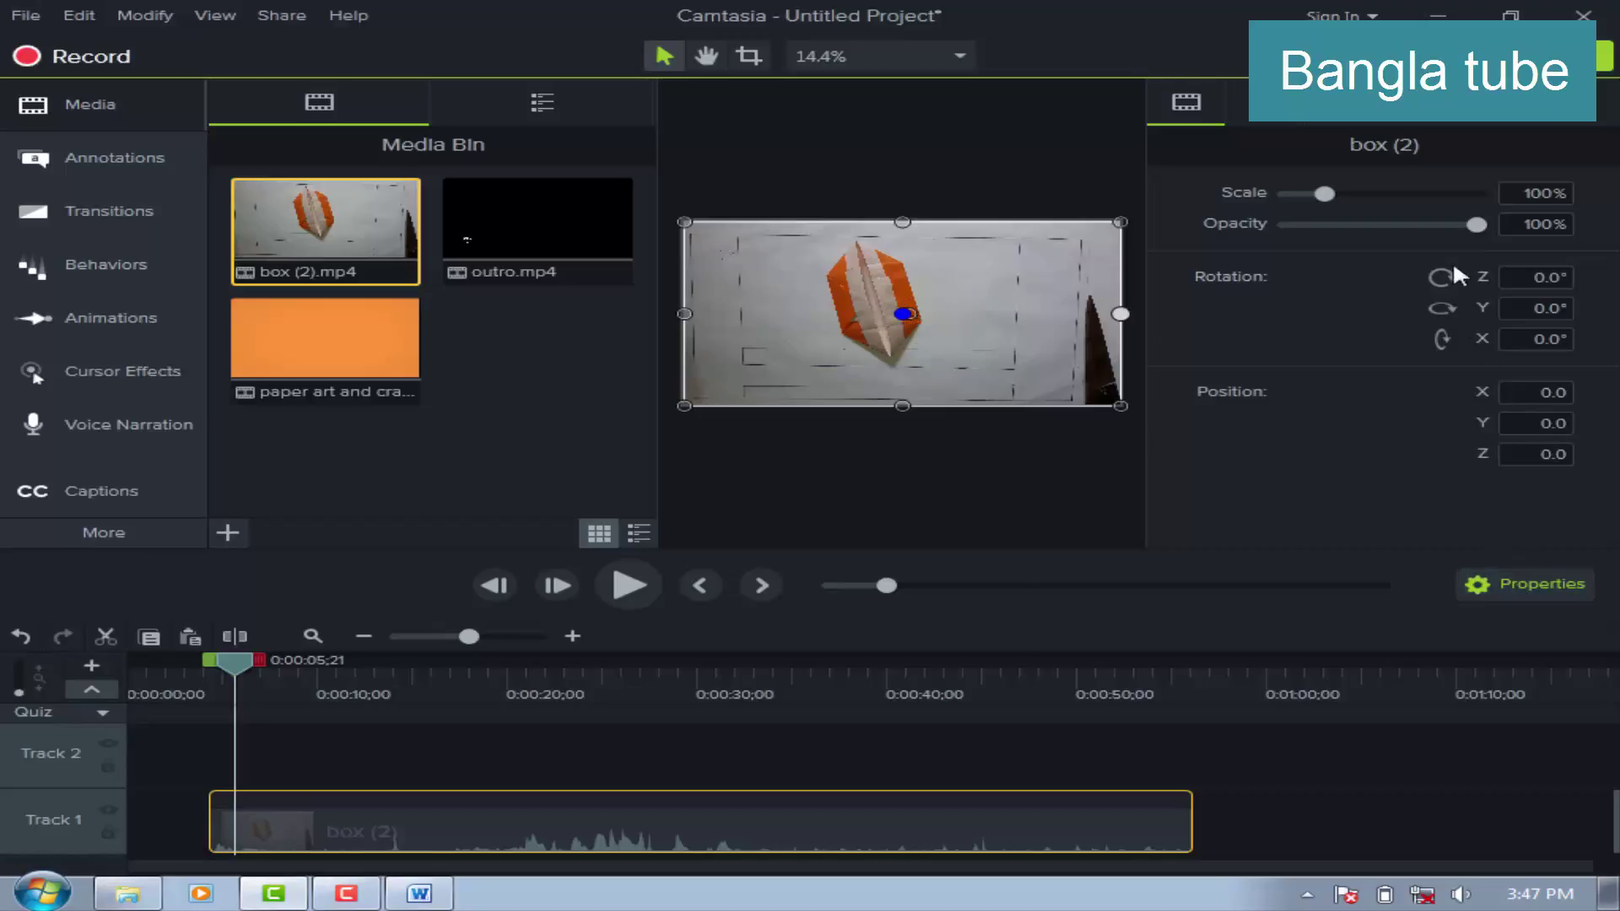
# Hide the clip properties to enlarge the preview, check the topic list in the Word document, and return to Camtasia.
pyautogui.click(1531, 572)
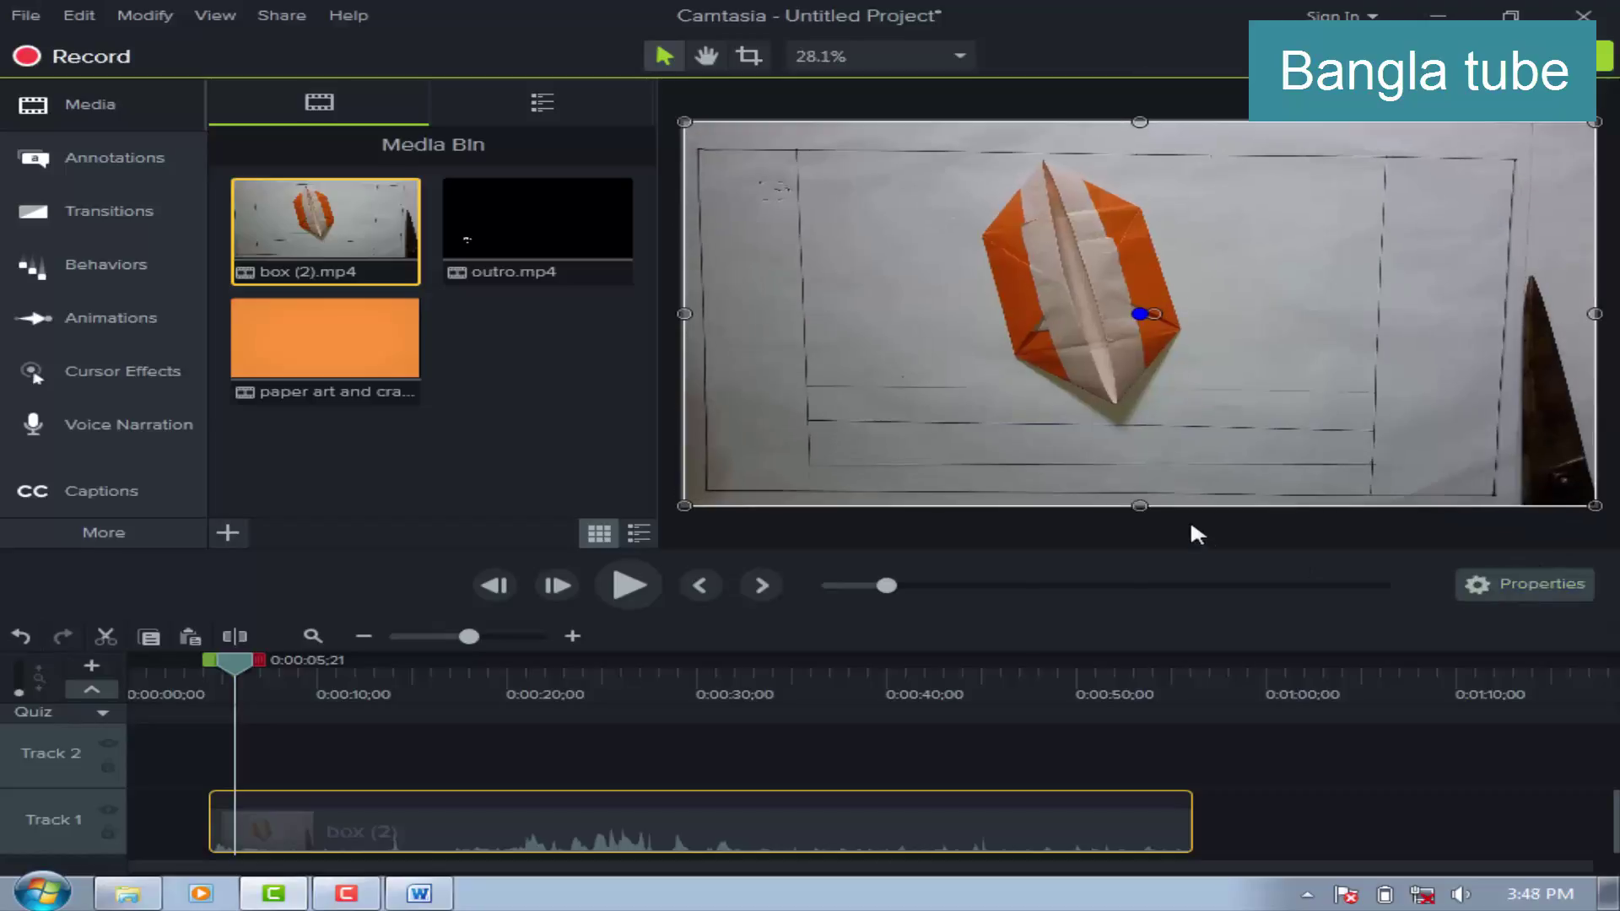
pyautogui.click(420, 893)
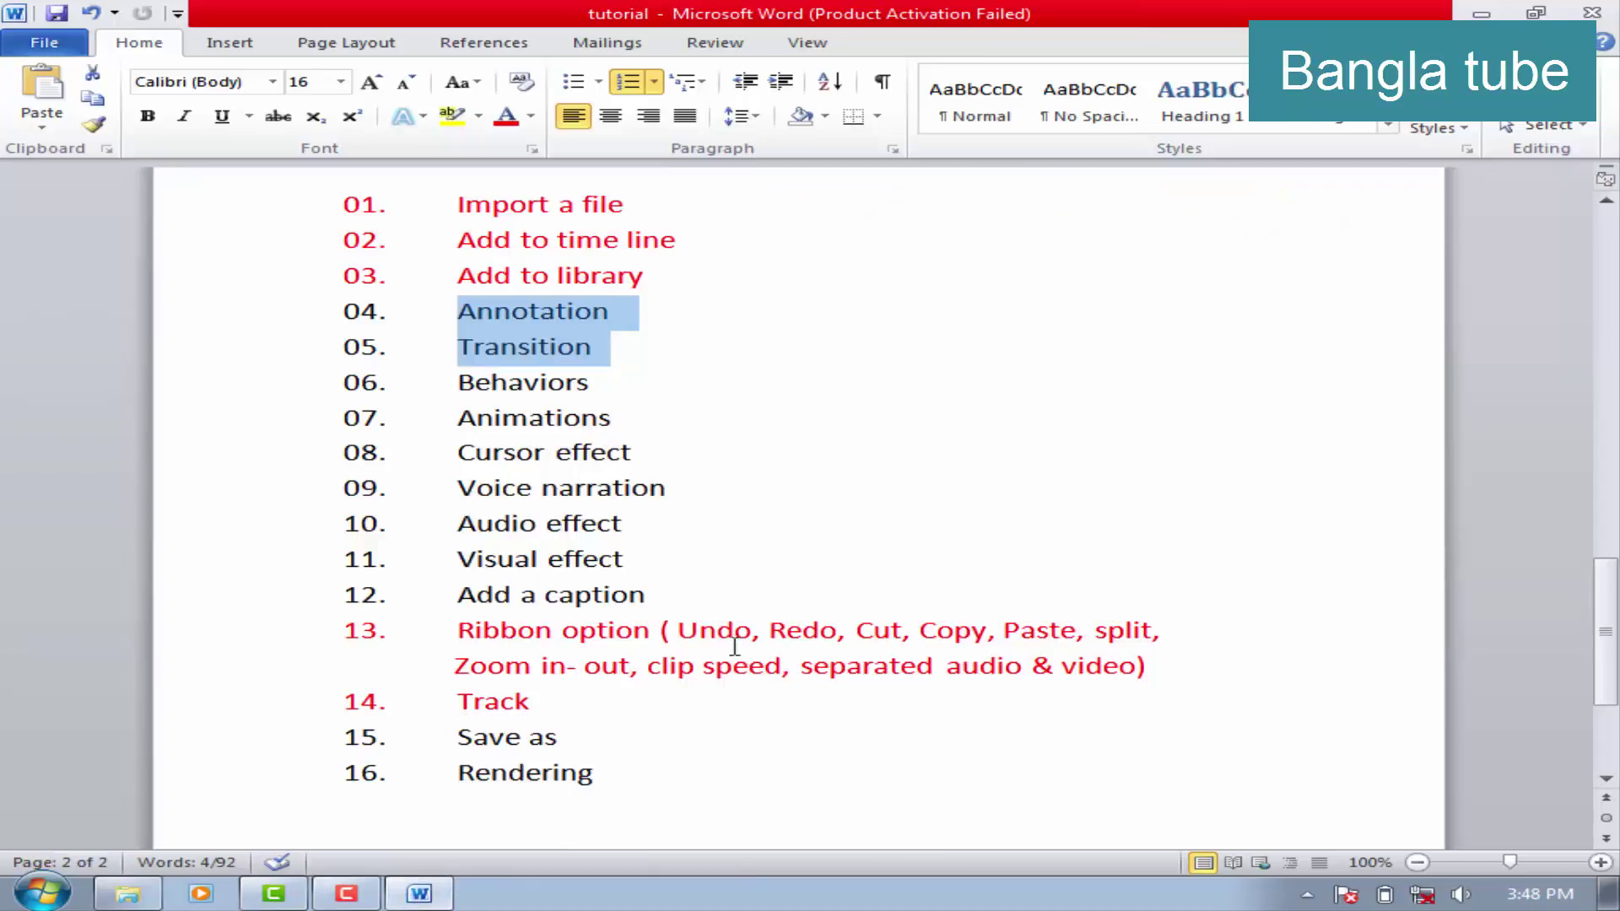
pyautogui.click(647, 741)
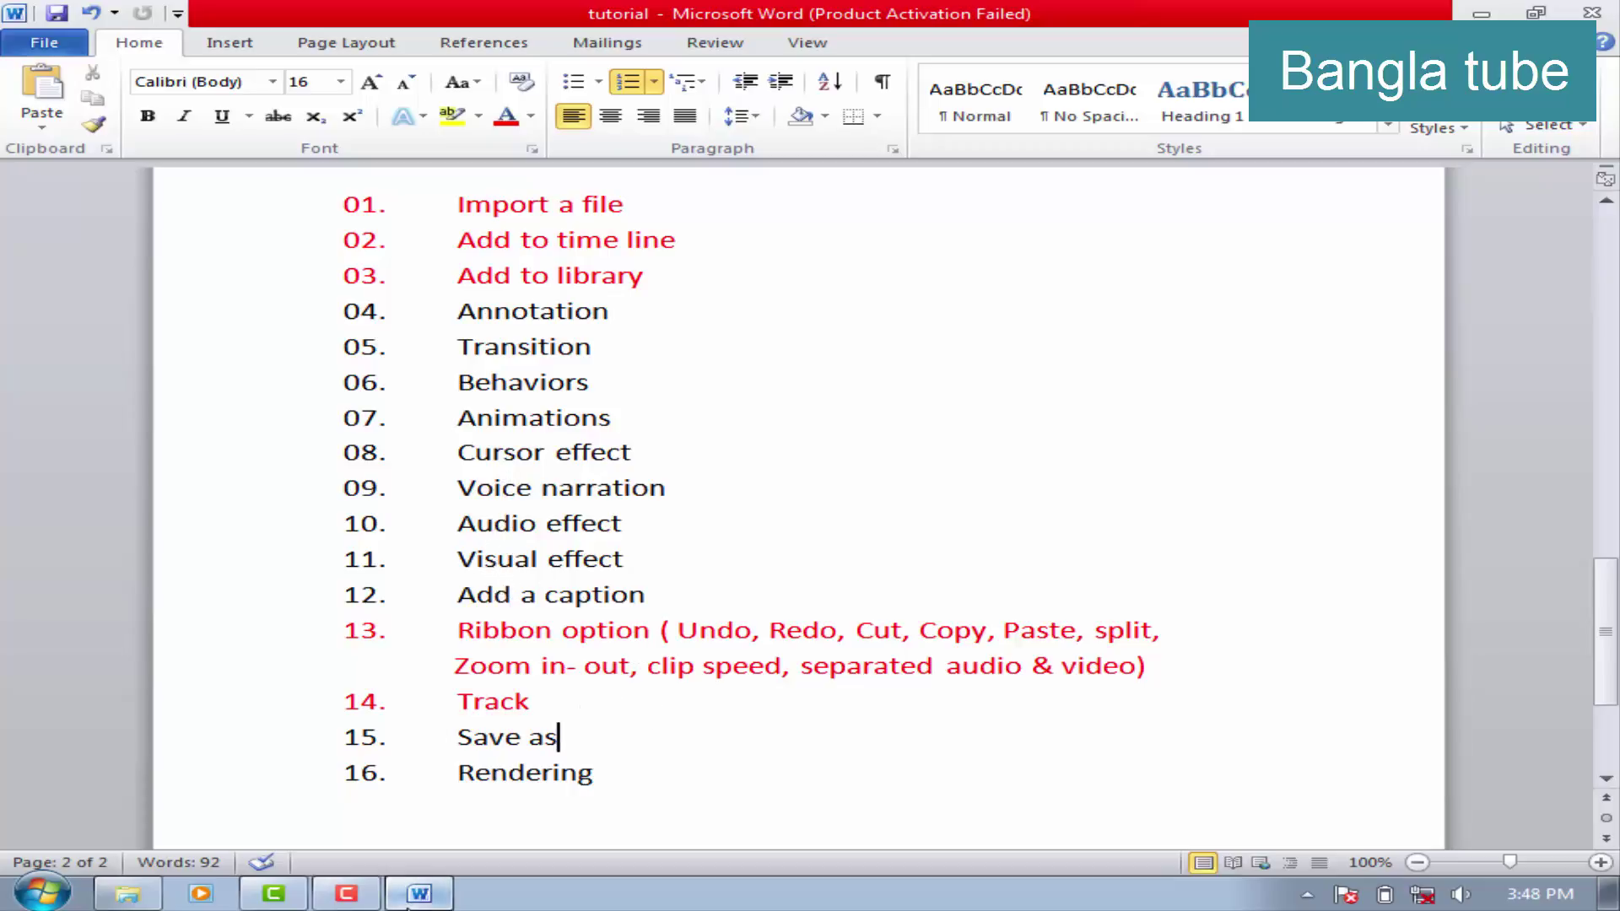
pyautogui.click(273, 893)
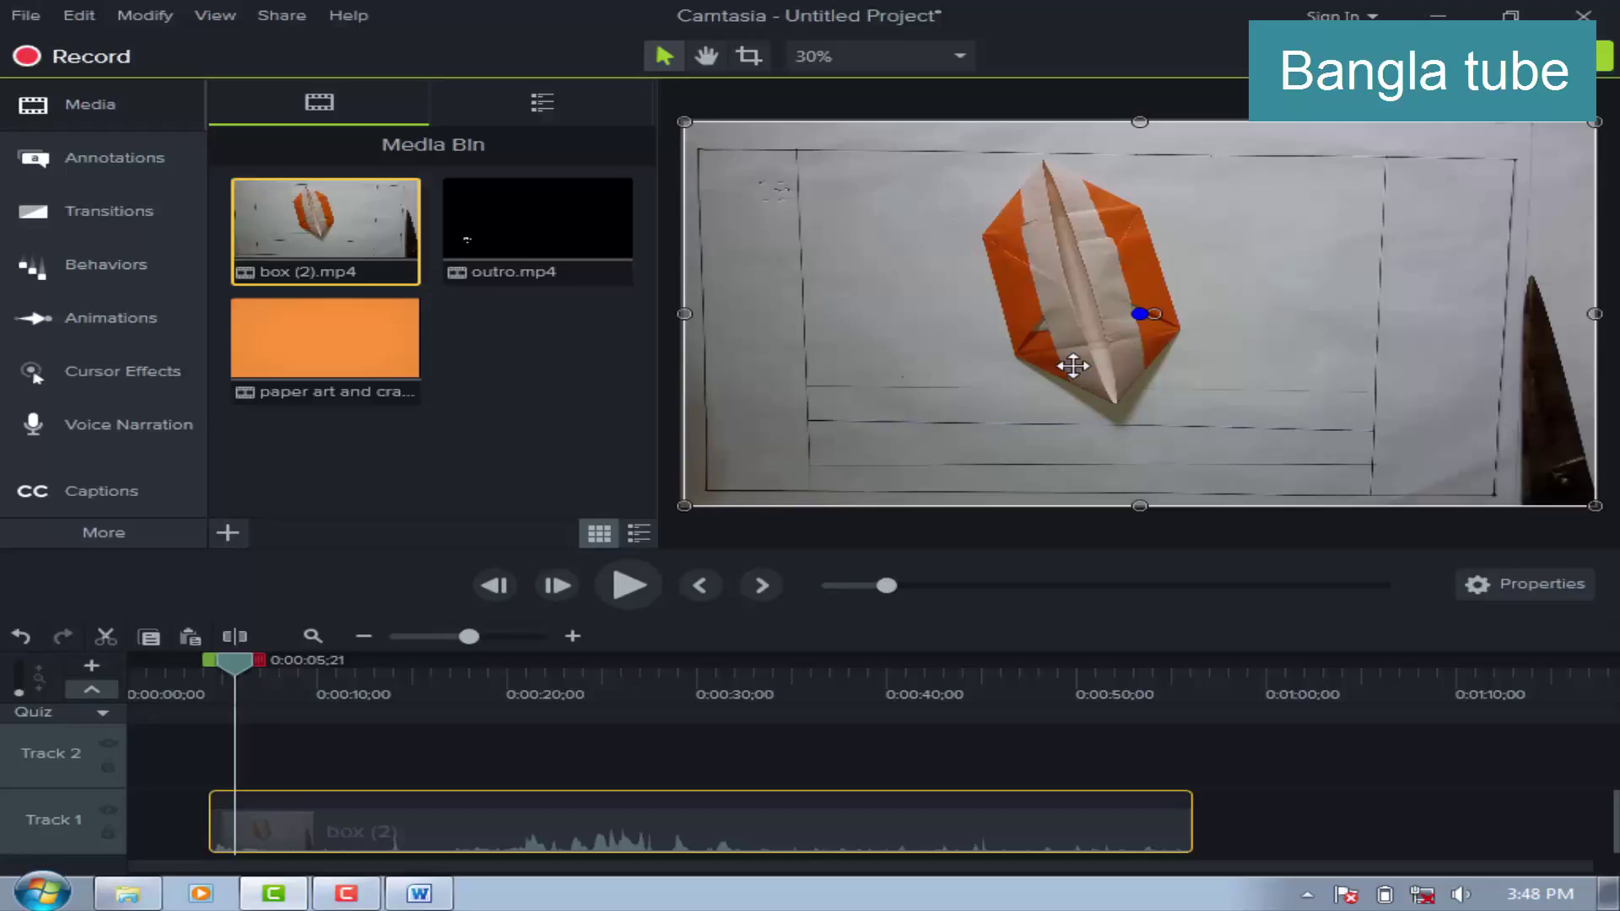
# Enlarge the box (2) clip on the canvas by stretching its left, right, bottom and top edges beyond the frame.
pyautogui.click(340, 306)
pyautogui.moveTo(802, 275)
pyautogui.mouseDown()
pyautogui.moveTo(1074, 307)
pyautogui.moveTo(805, 264)
pyautogui.mouseUp()
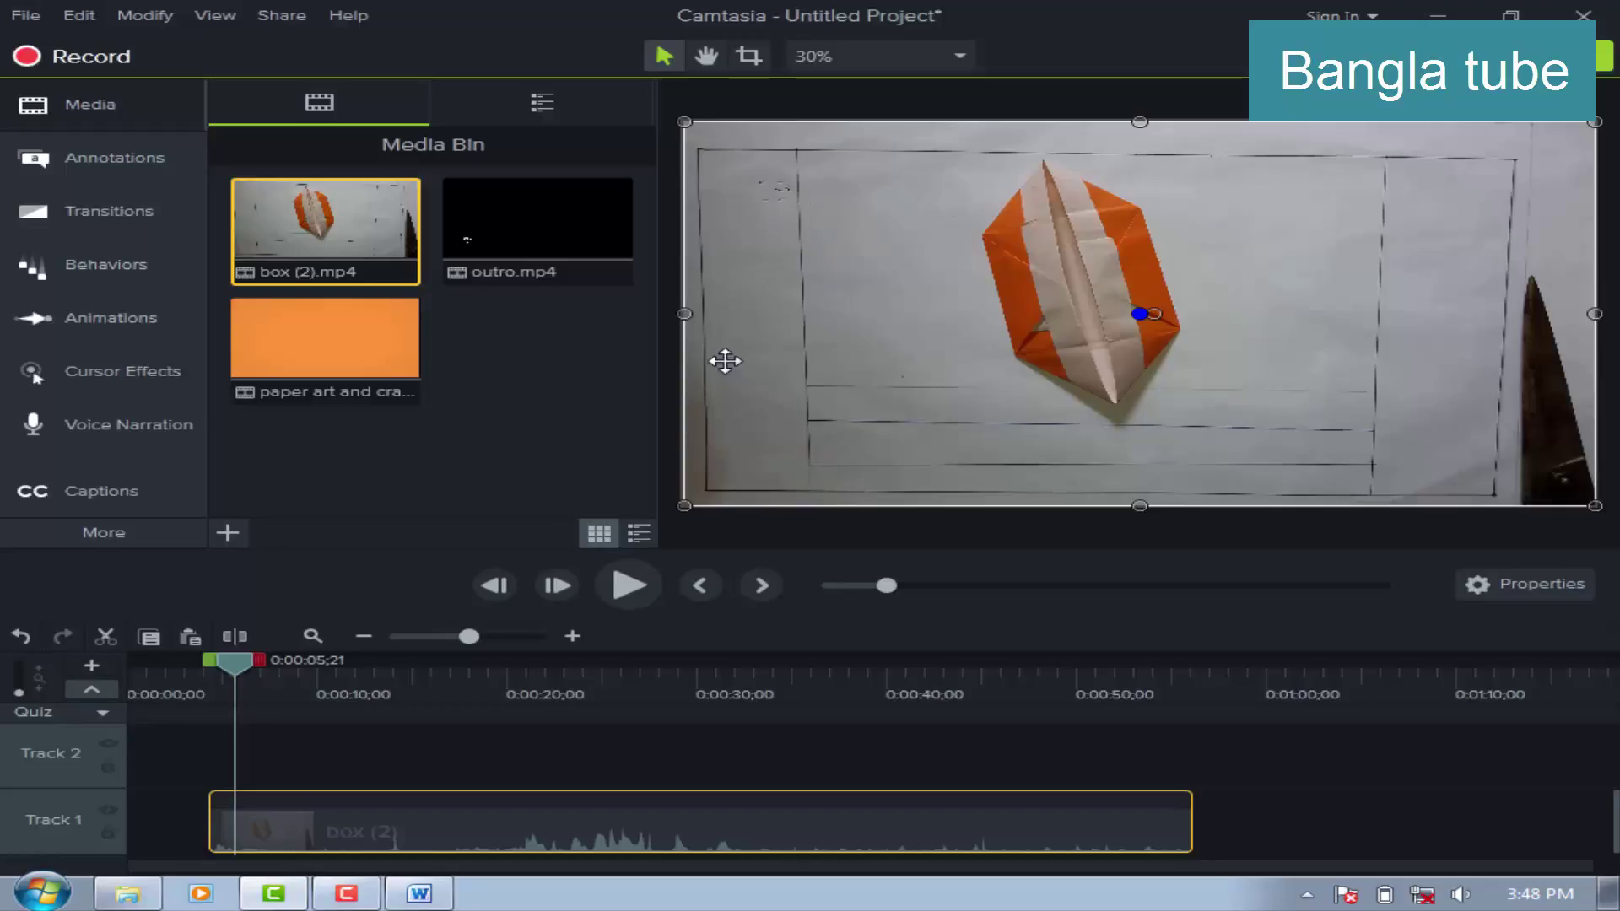
pyautogui.moveTo(685, 314); pyautogui.dragTo(538, 311)
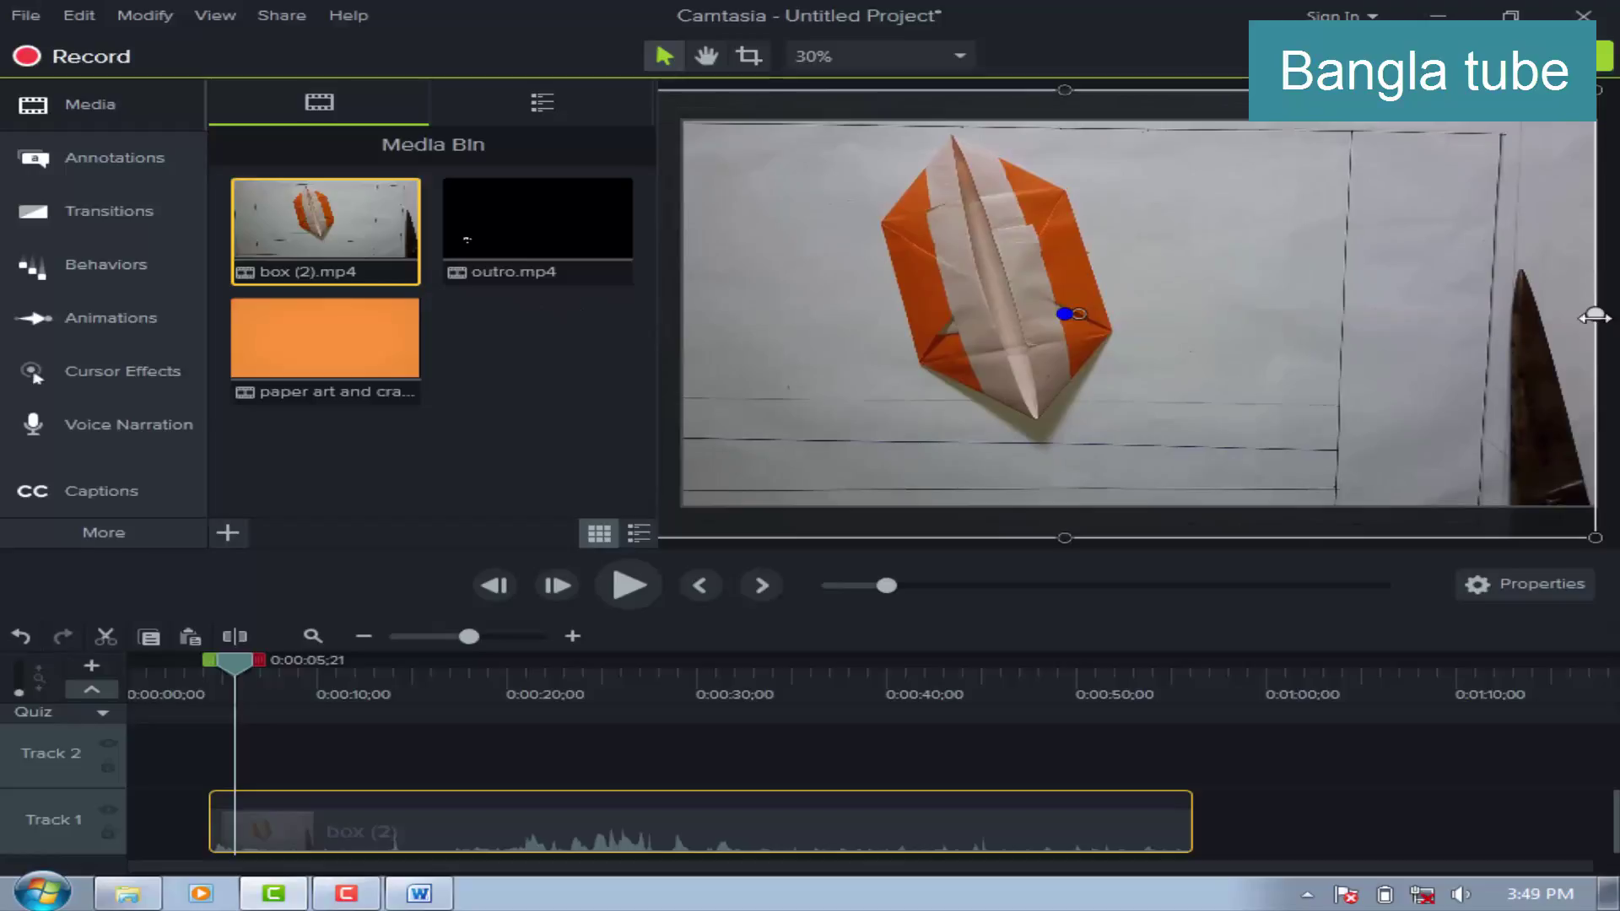
pyautogui.moveTo(1594, 314); pyautogui.dragTo(1607, 314)
pyautogui.moveTo(1607, 314); pyautogui.dragTo(1607, 313)
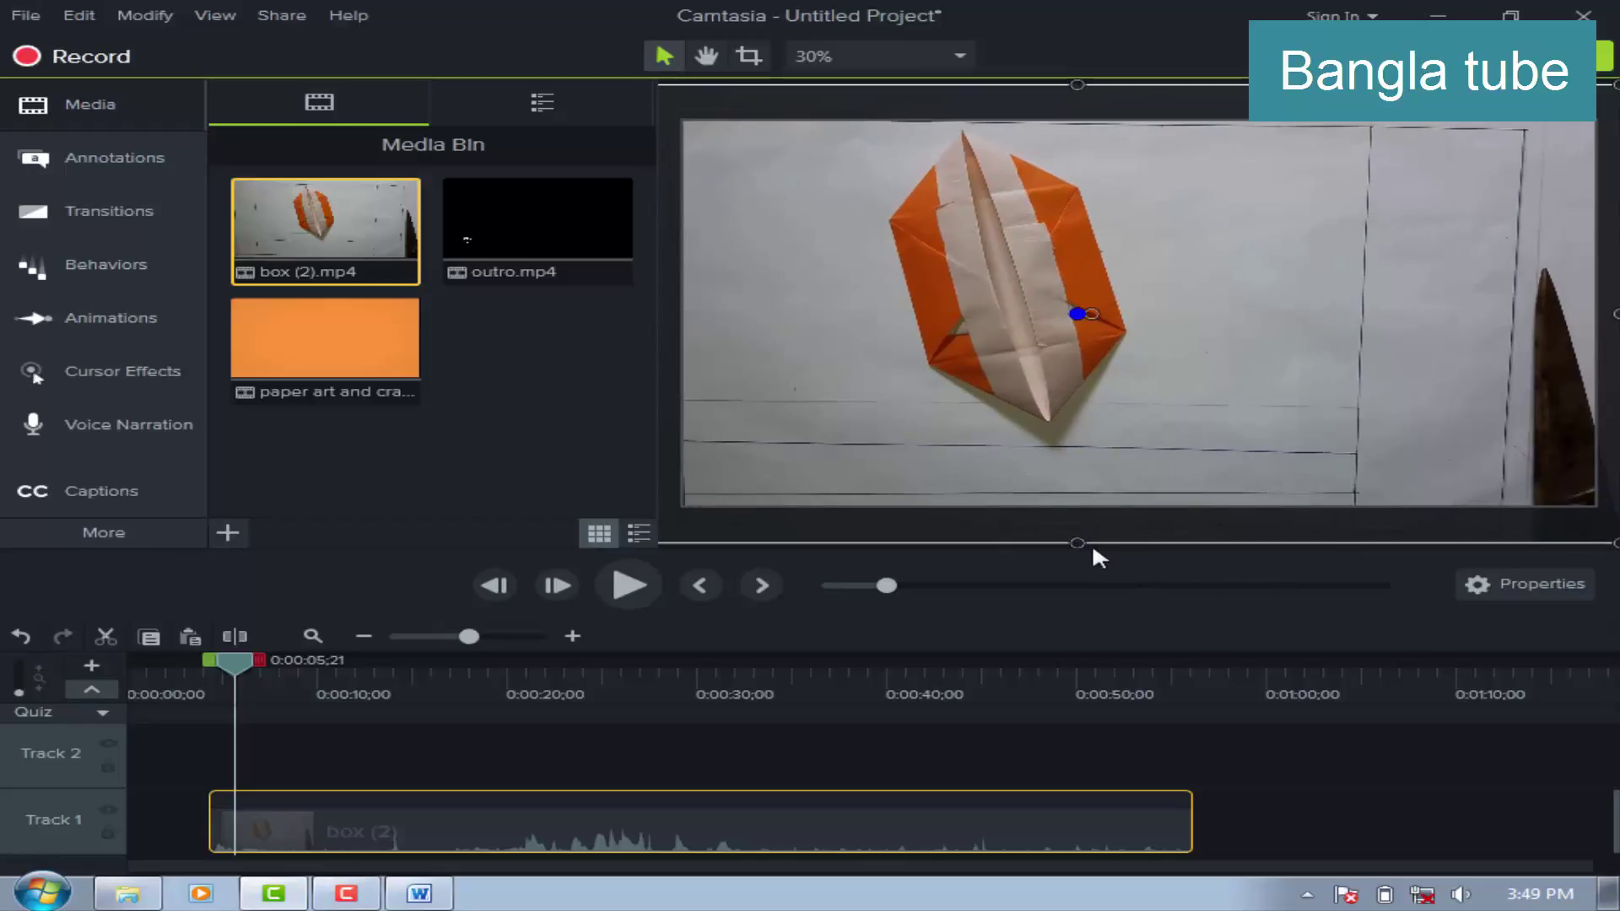
pyautogui.moveTo(1078, 542); pyautogui.dragTo(1077, 597)
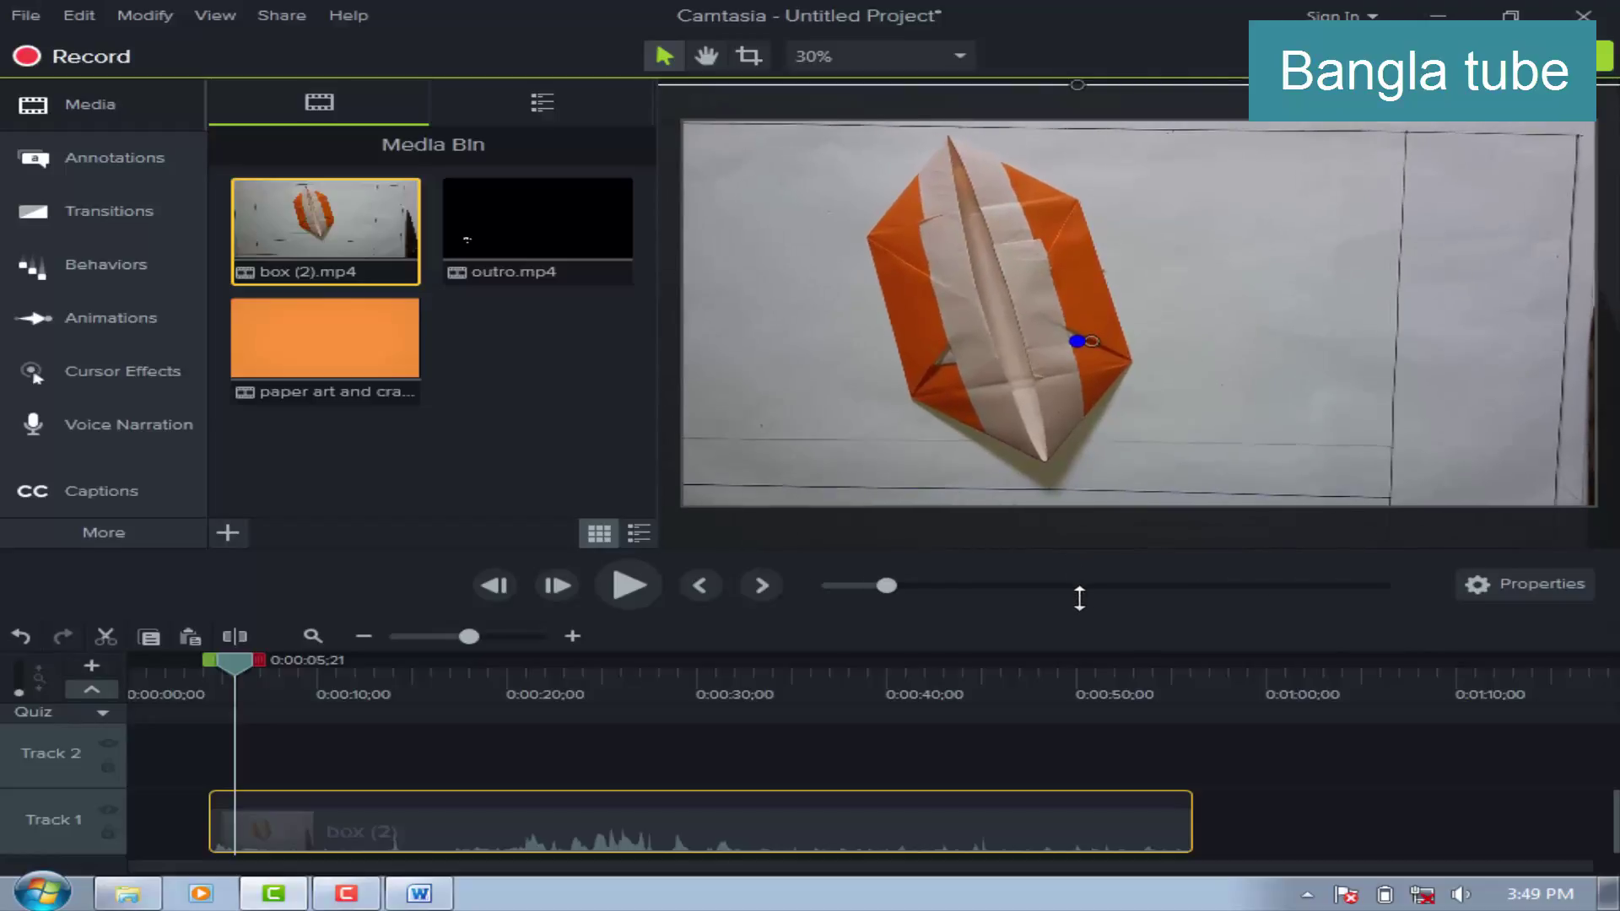
pyautogui.moveTo(1077, 85)
pyautogui.mouseDown()
pyautogui.moveTo(1079, 56)
pyautogui.moveTo(1078, 77)
pyautogui.mouseUp()
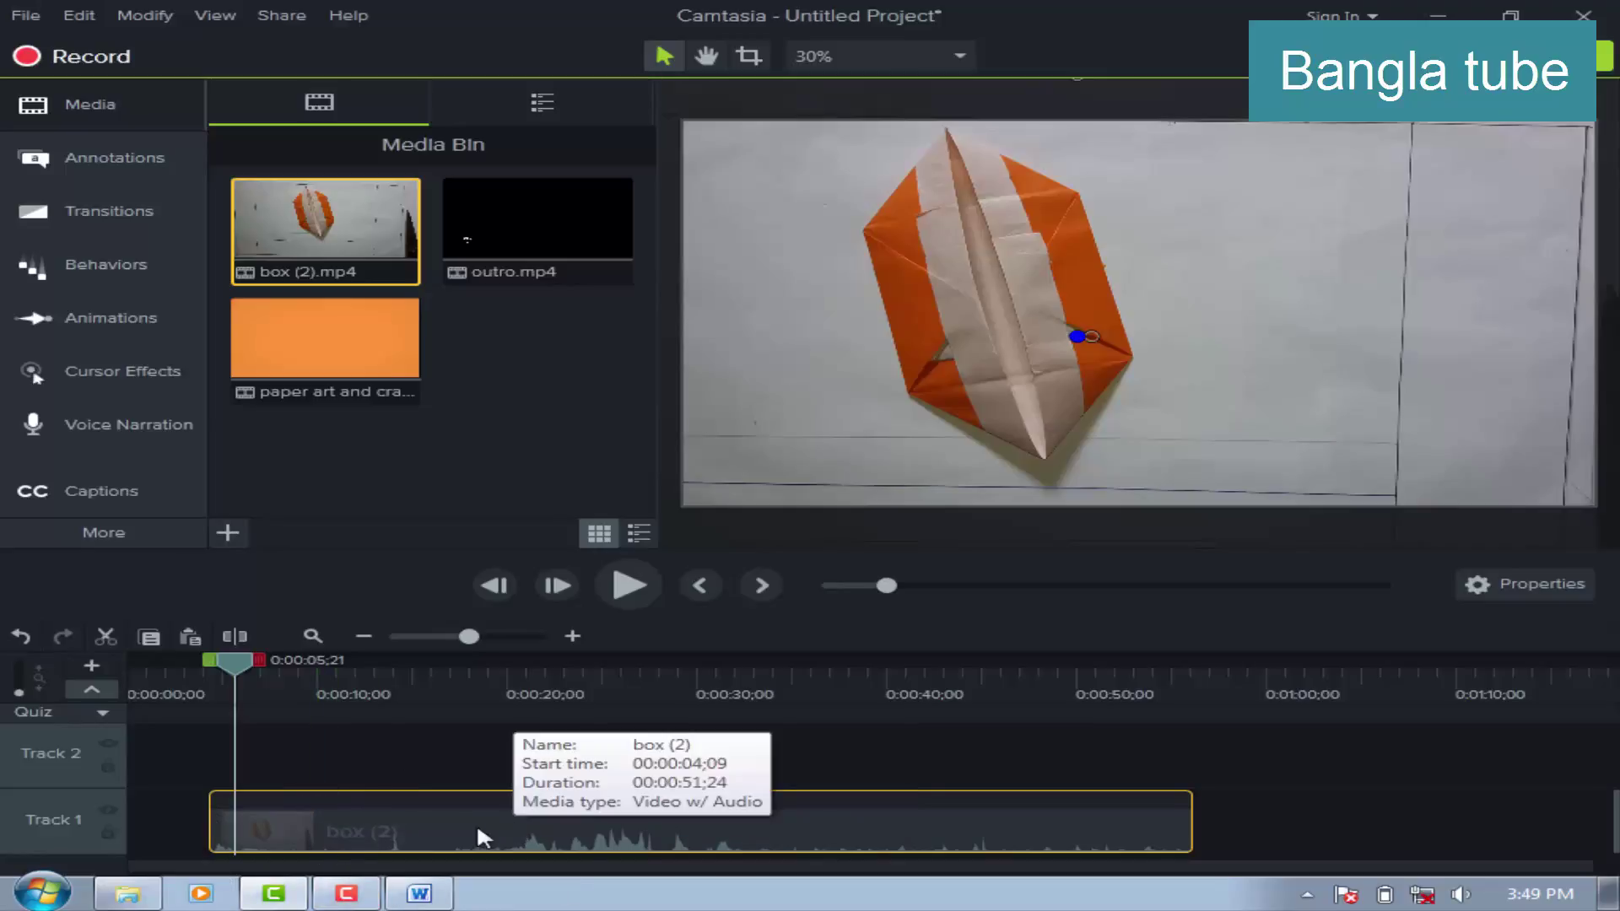
# Move the playhead to about 0:00:04;29 and separate the audio and video of the box (2) clip.
pyautogui.moveTo(227, 660)
pyautogui.mouseDown()
pyautogui.moveTo(195, 671)
pyautogui.moveTo(221, 675)
pyautogui.mouseUp()
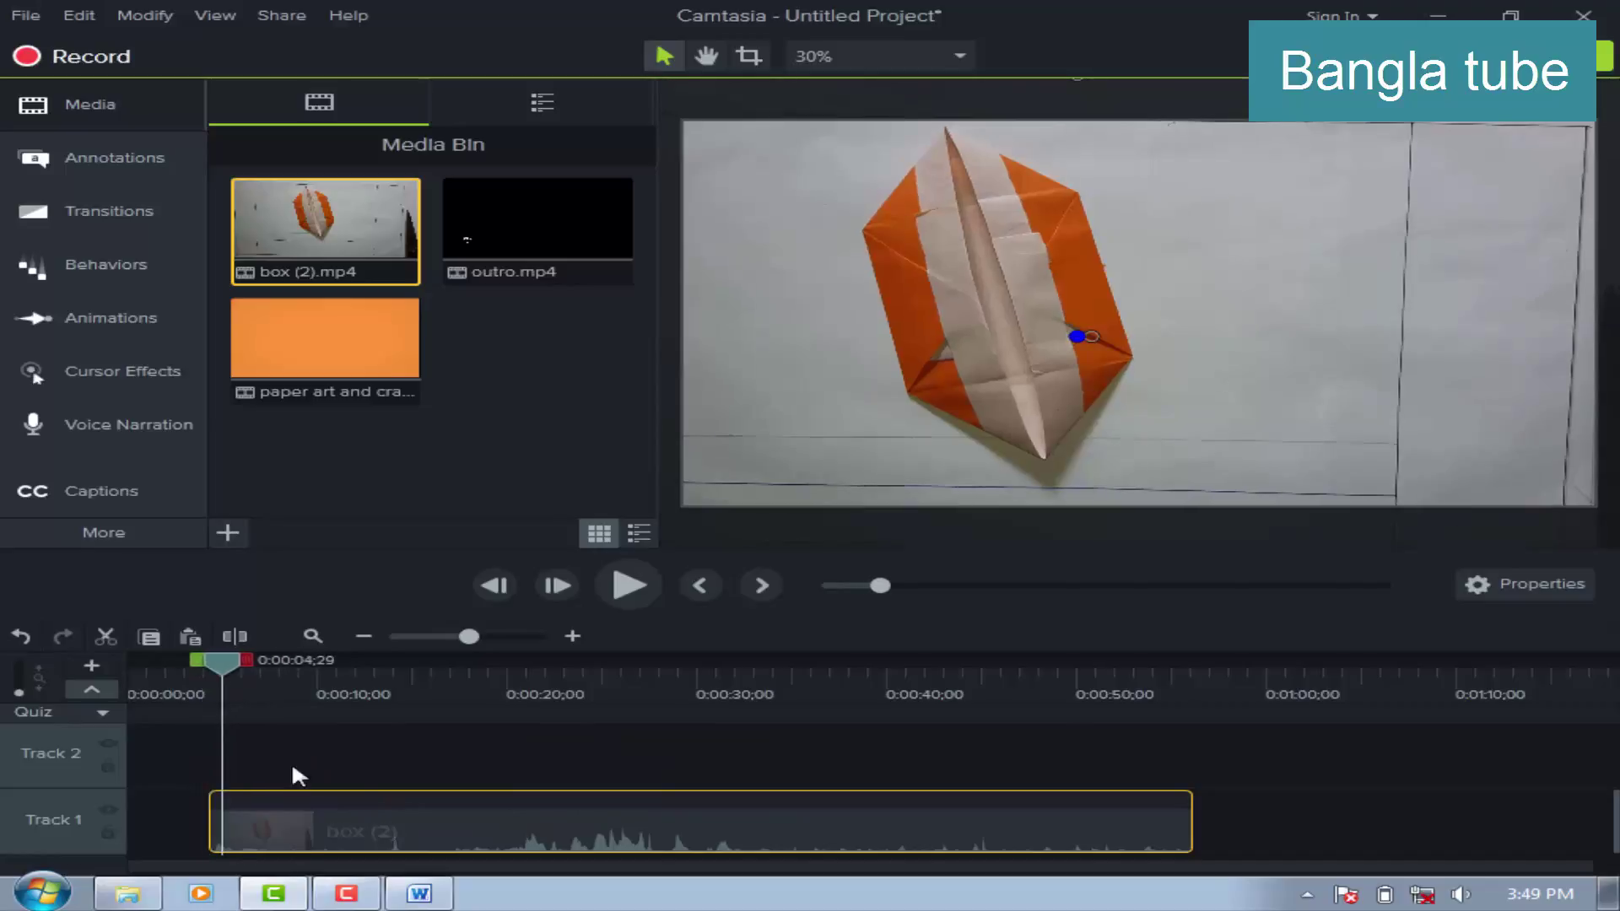
pyautogui.rightClick(595, 828)
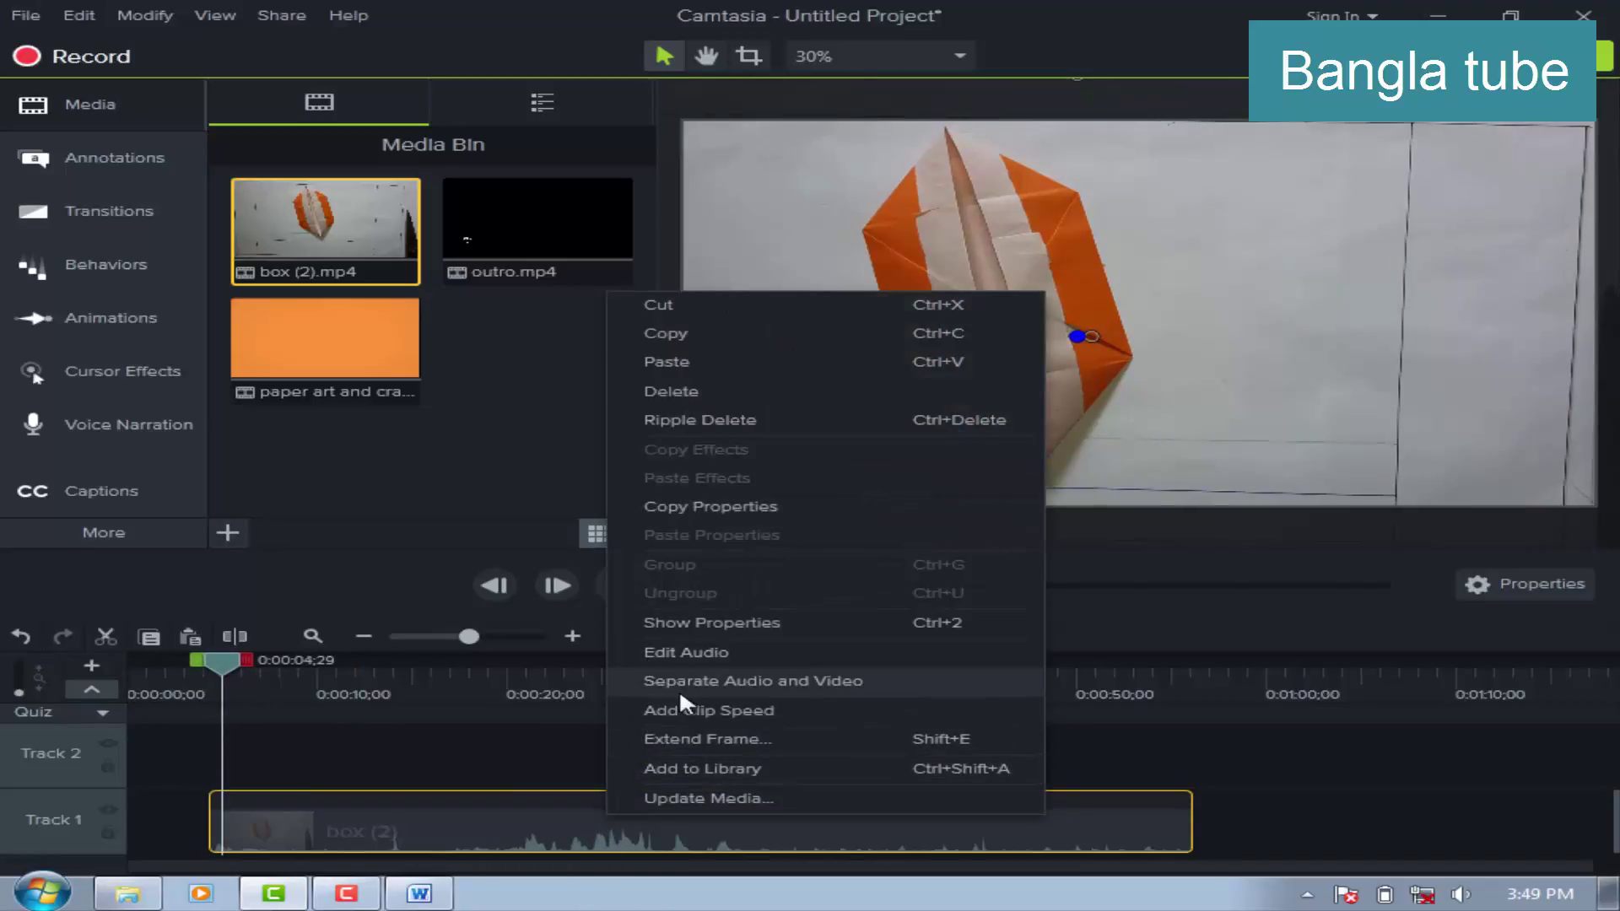
pyautogui.click(1173, 372)
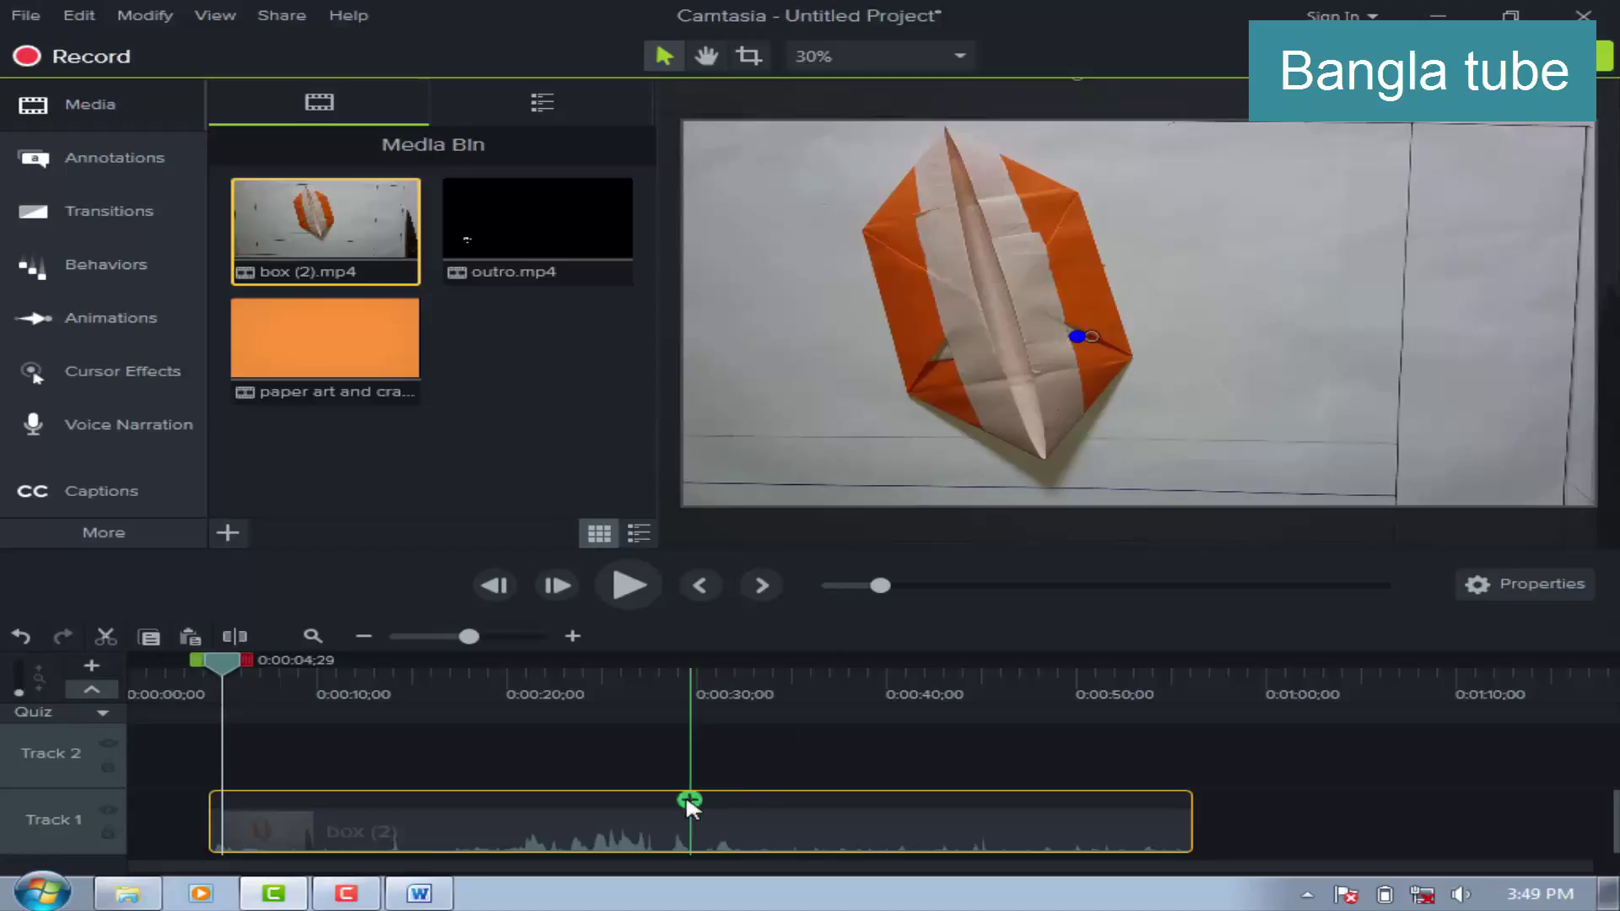
pyautogui.rightClick(670, 838)
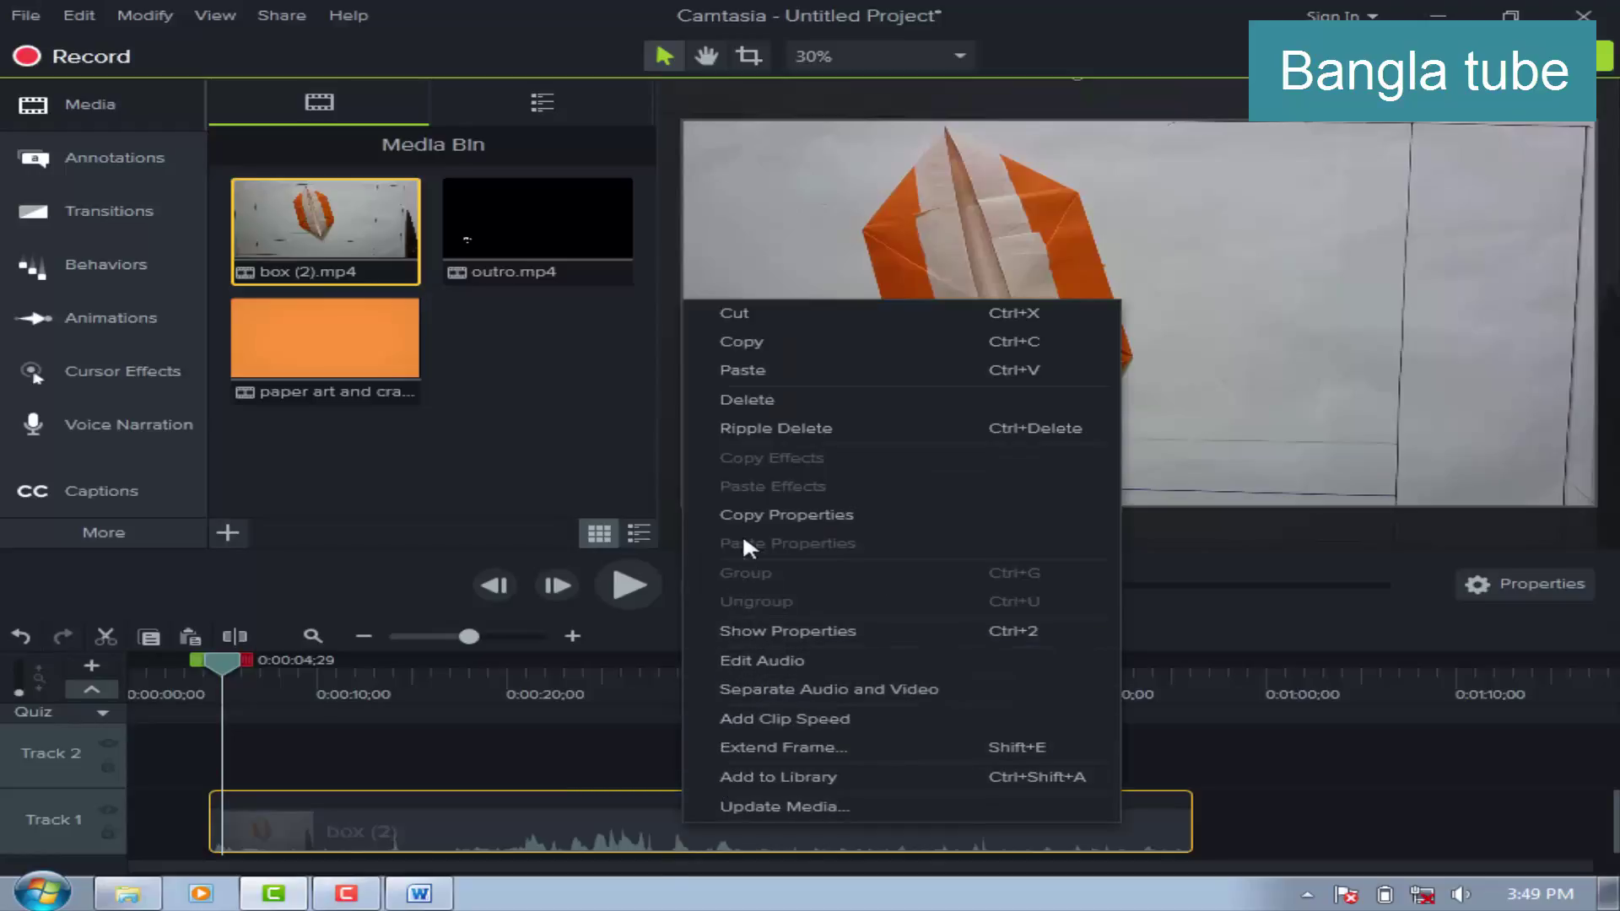
pyautogui.click(772, 689)
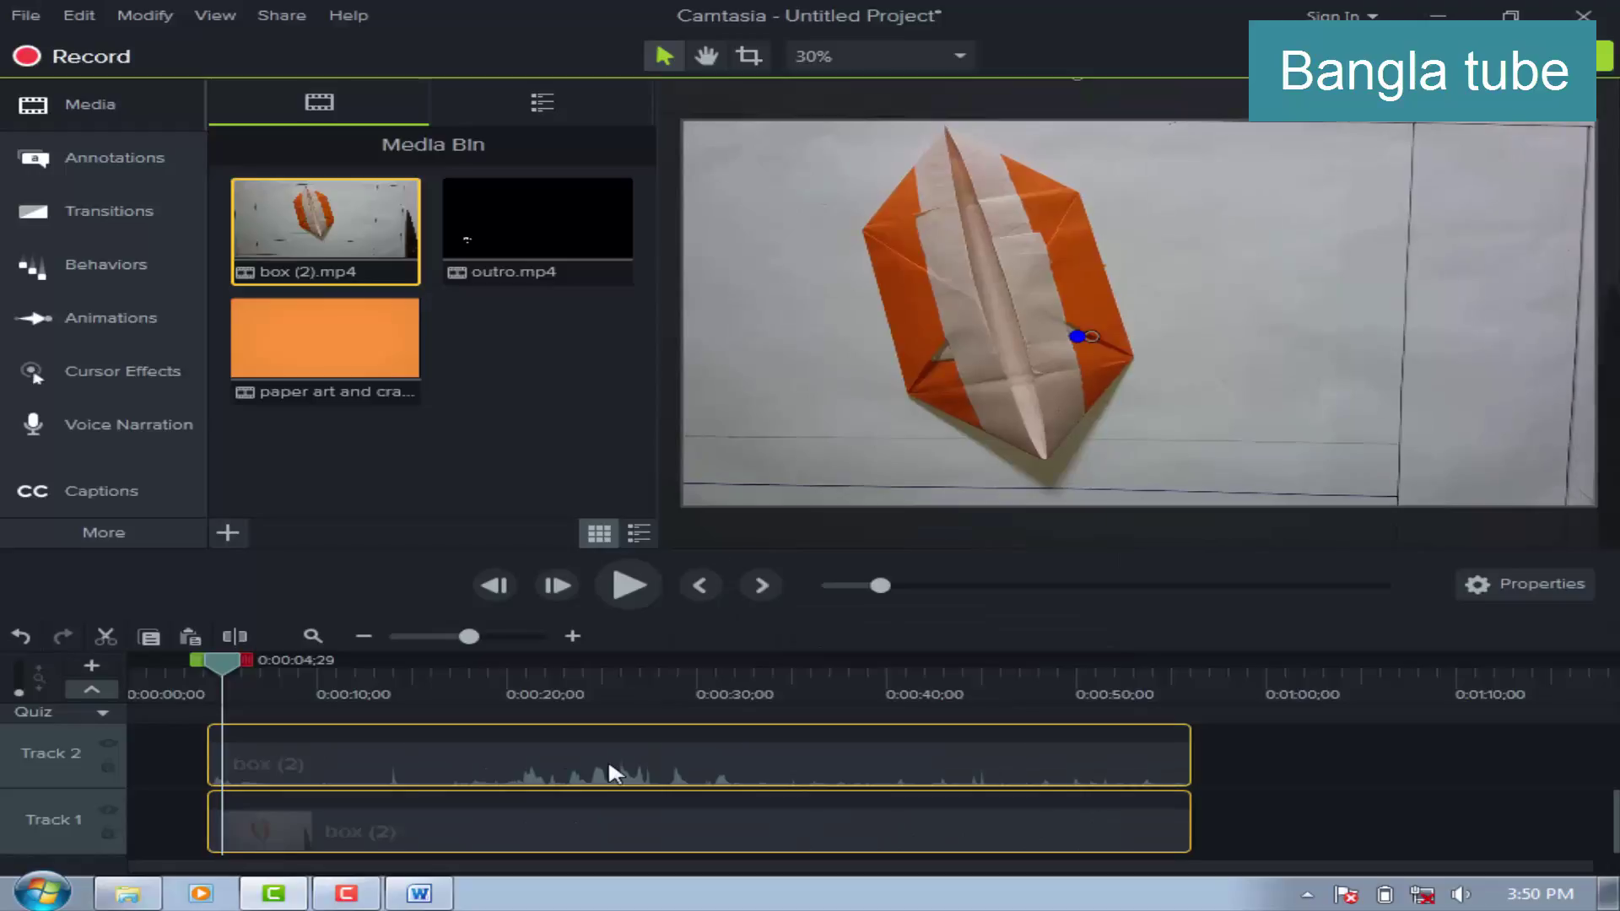
# Delete the selected audio and video clips from the timeline and undo the deletion.
pyautogui.rightClick(607, 758)
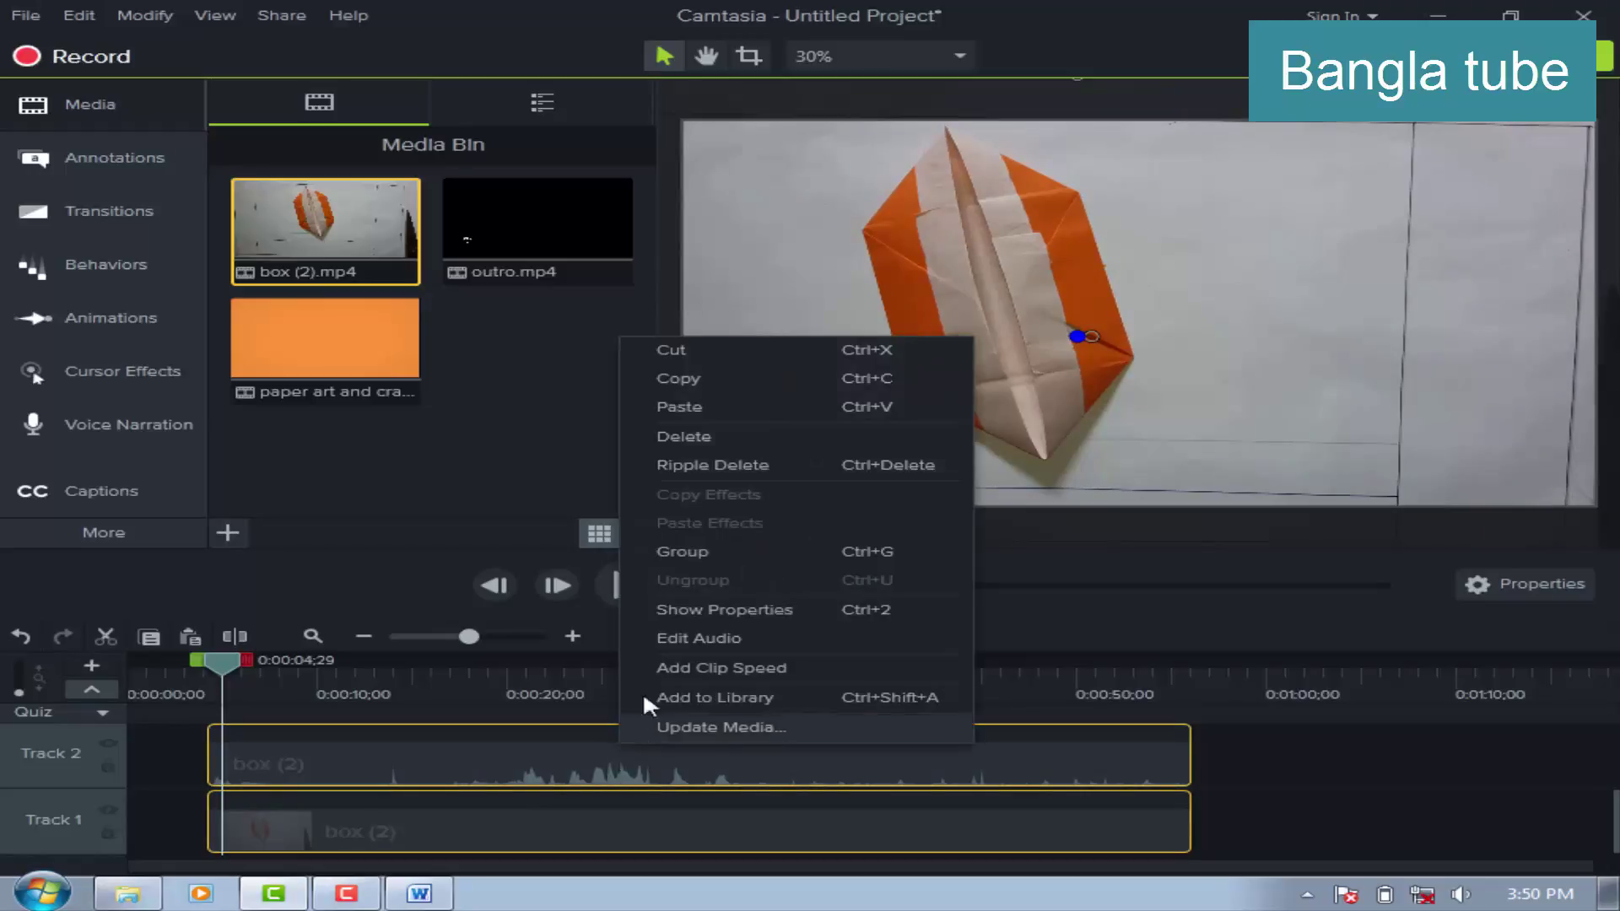
pyautogui.click(689, 437)
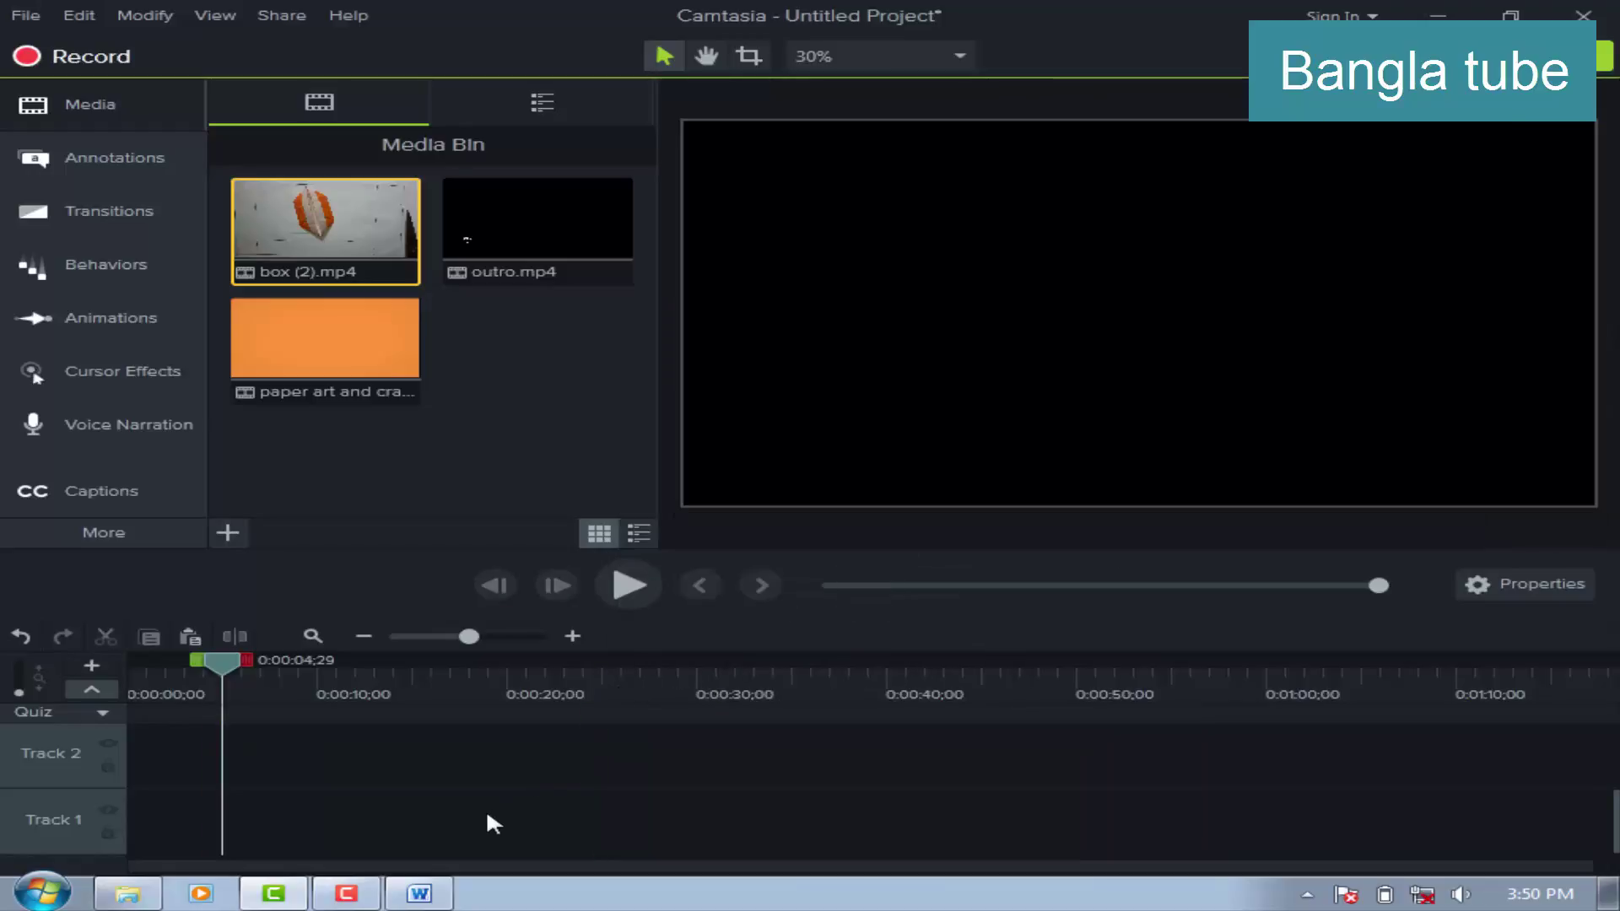
pyautogui.click(22, 632)
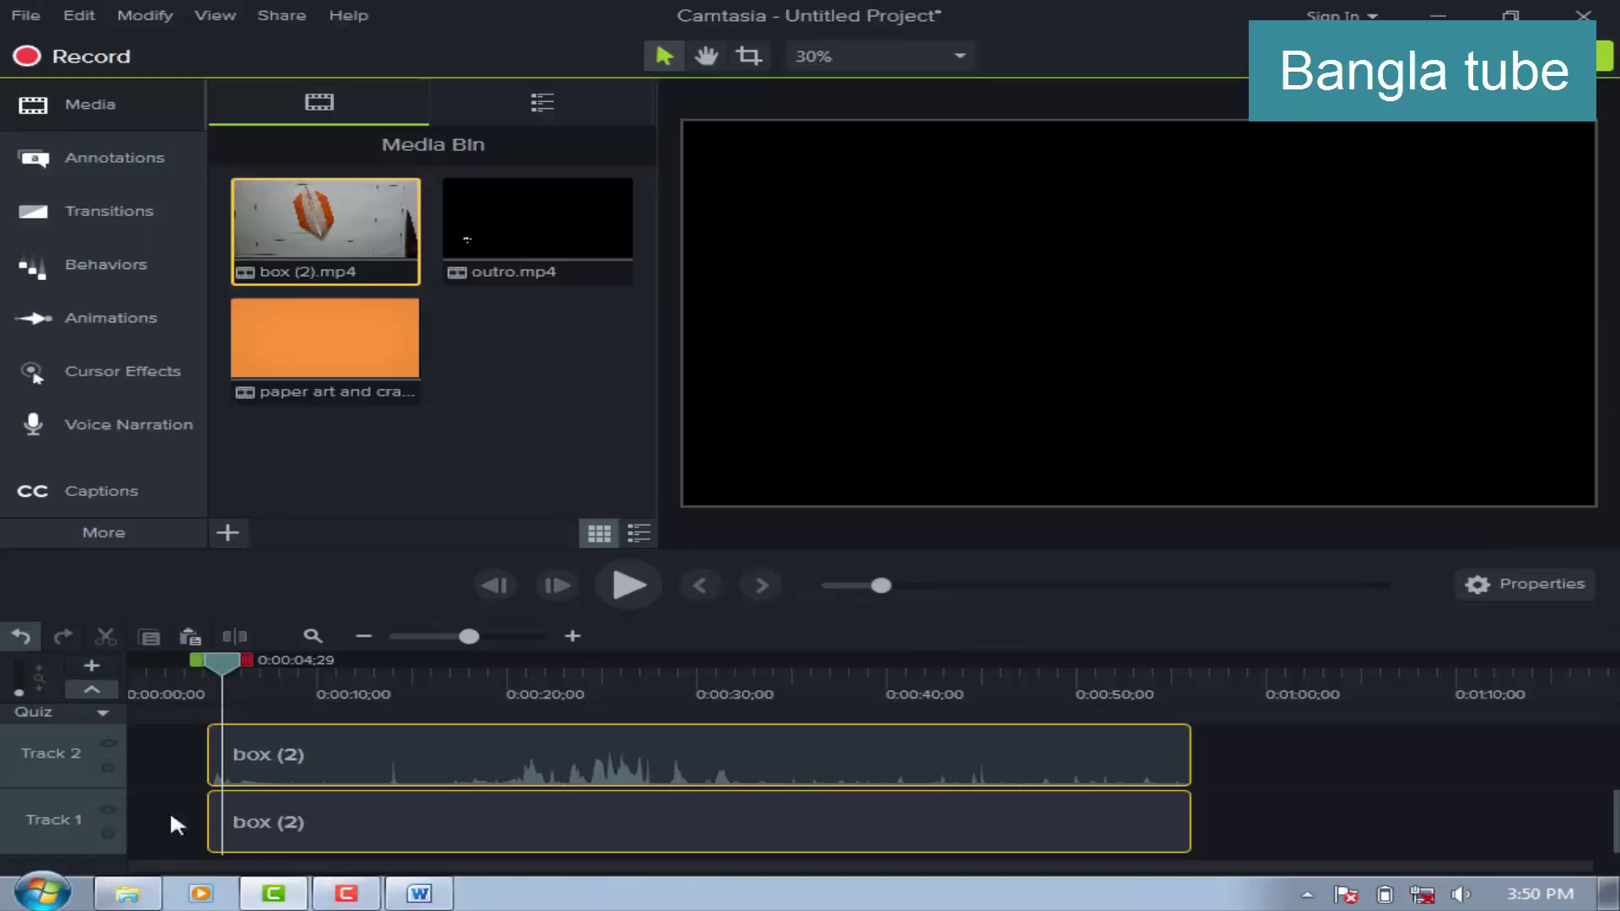
# Delete the separated box (2) audio from Track 2 and move the playhead to about 0:00:04;06.
pyautogui.click(344, 762)
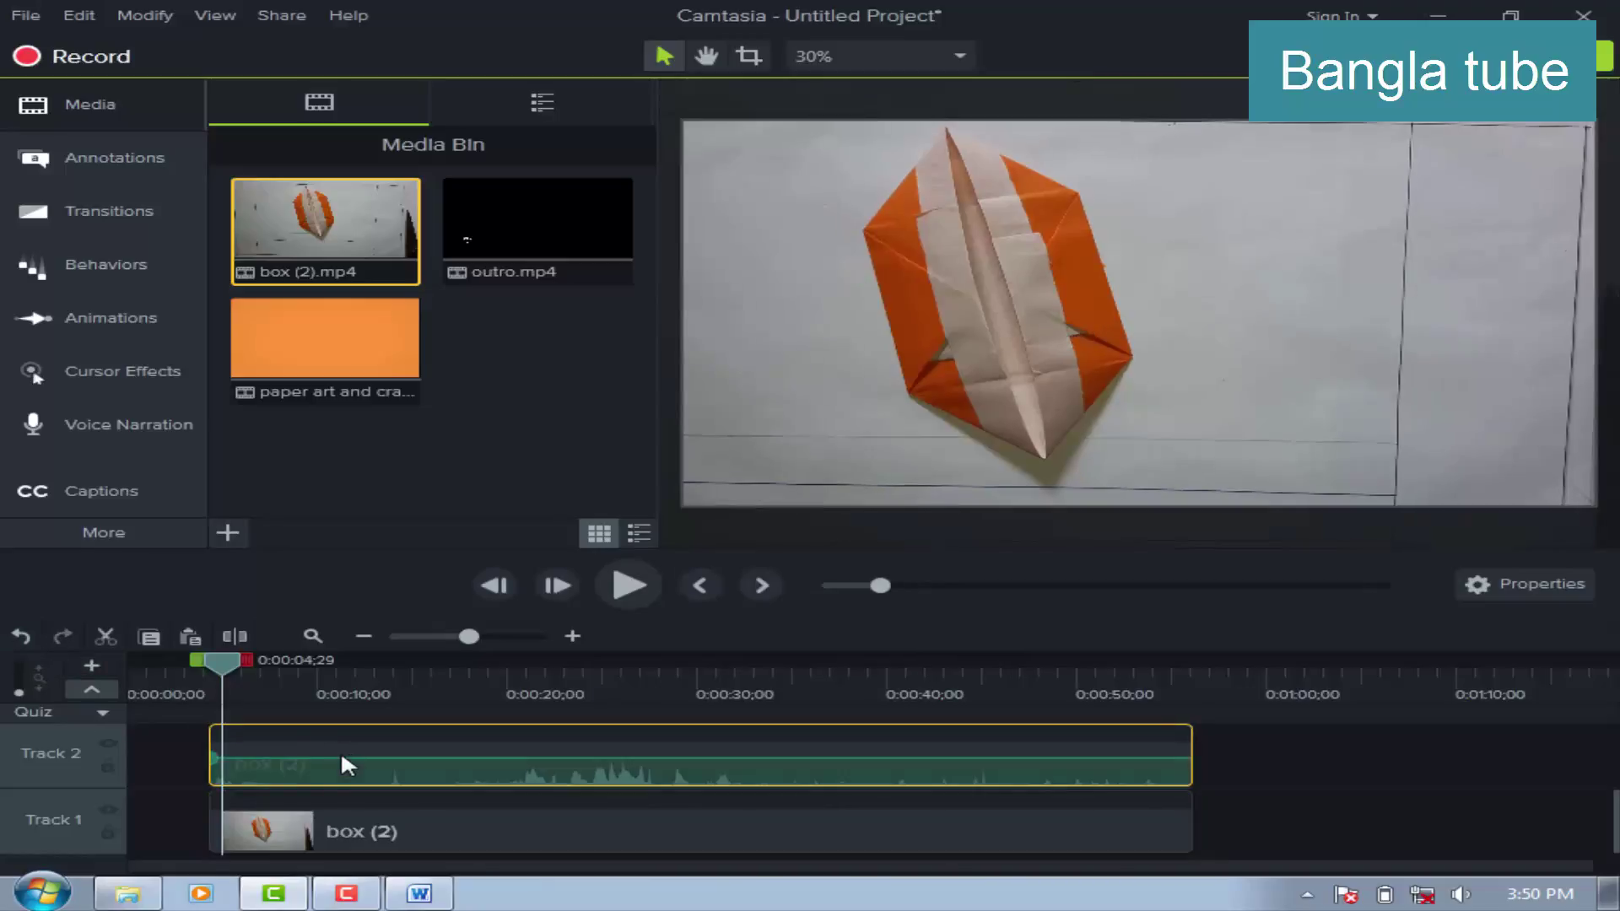
pyautogui.rightClick(452, 758)
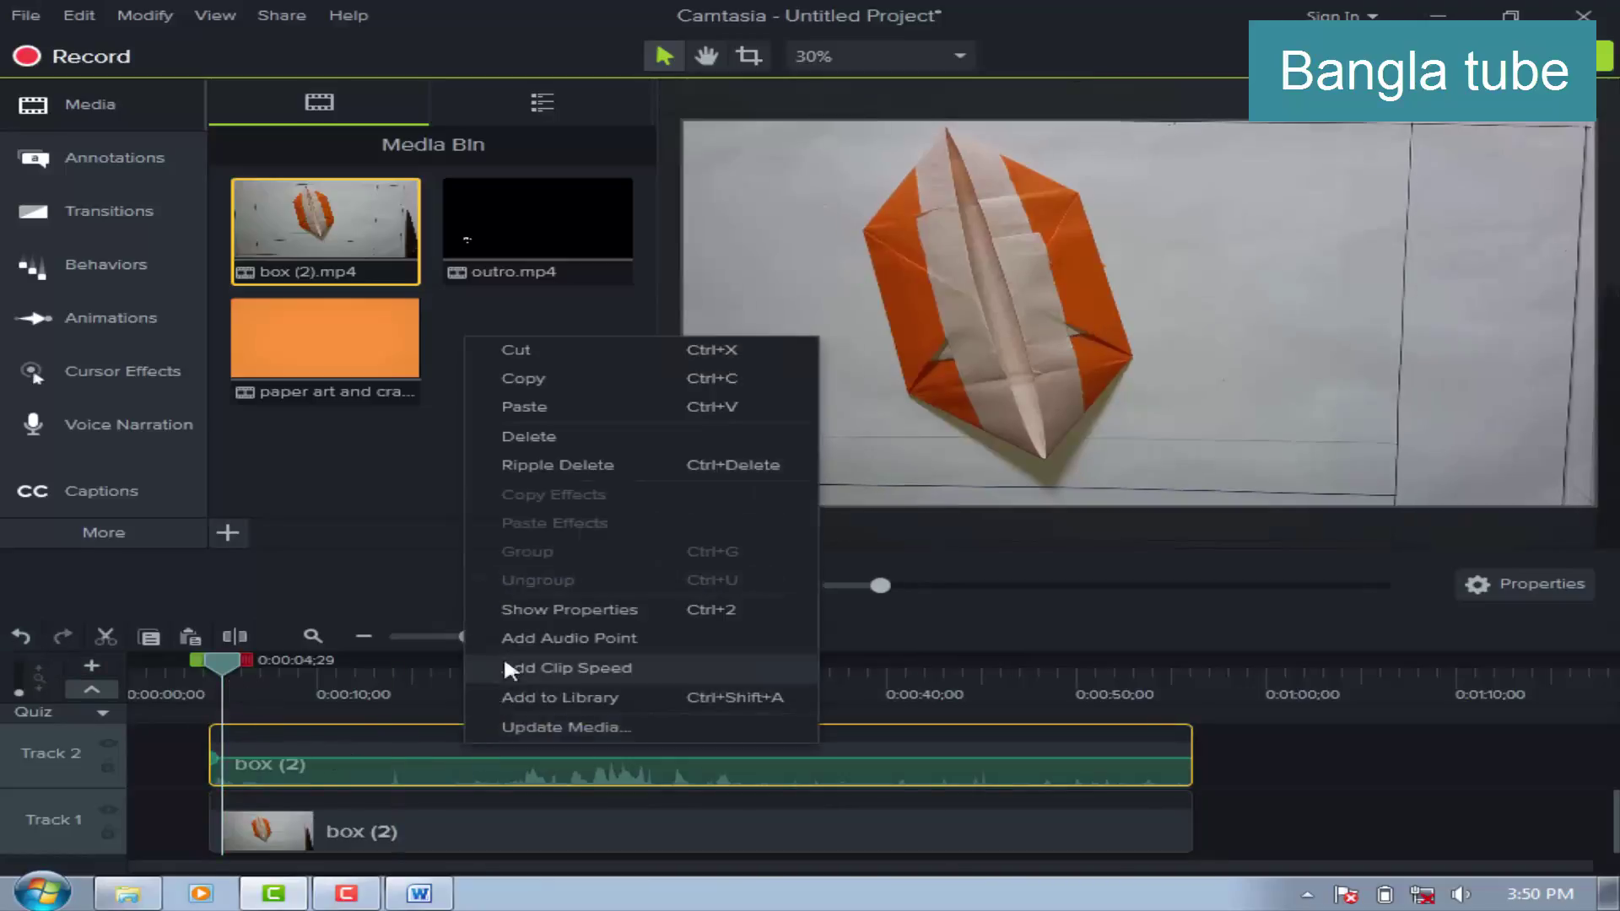
pyautogui.click(528, 437)
pyautogui.click(550, 827)
pyautogui.moveTo(218, 661); pyautogui.dragTo(201, 669)
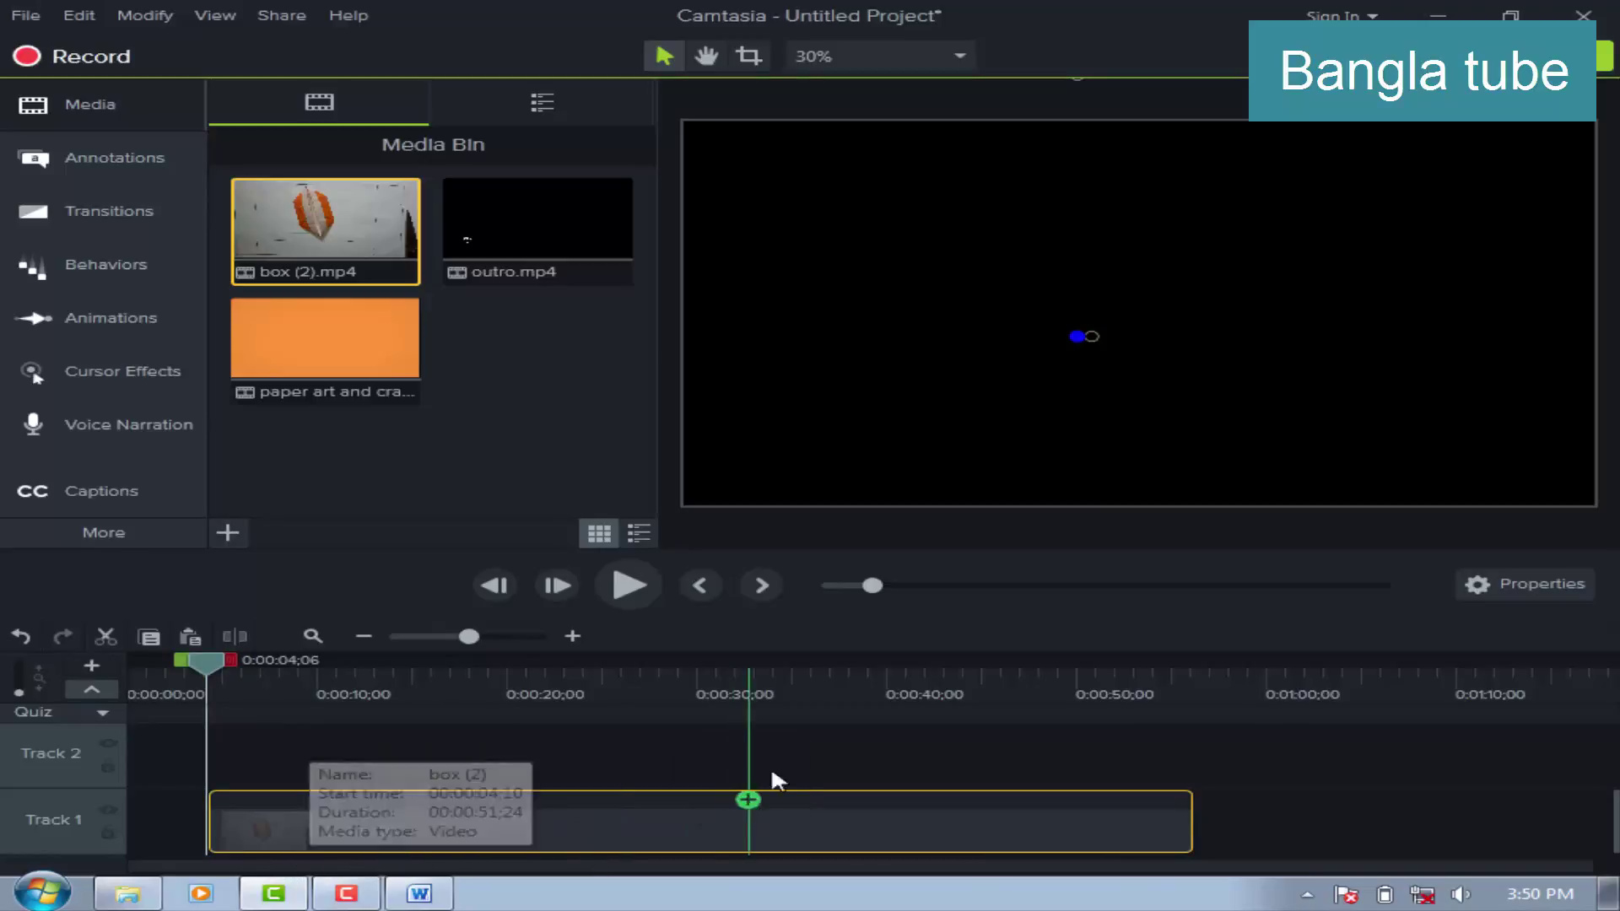
# Import the Floaters MP3 file from the liton folder into the media bin.
pyautogui.click(485, 359)
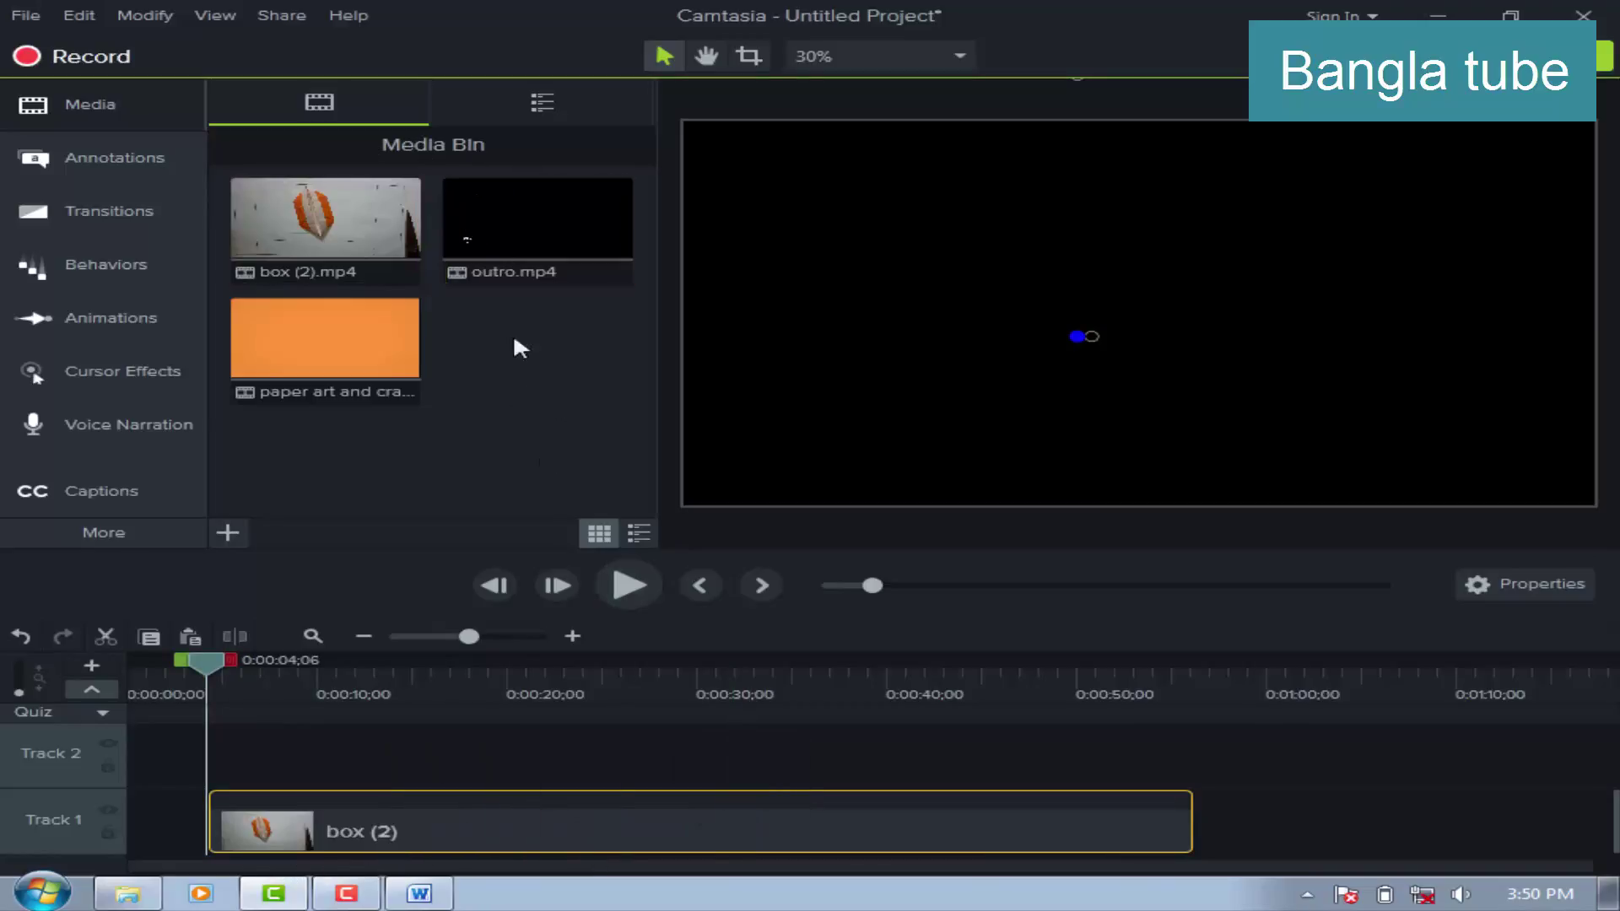
pyautogui.rightClick(521, 398)
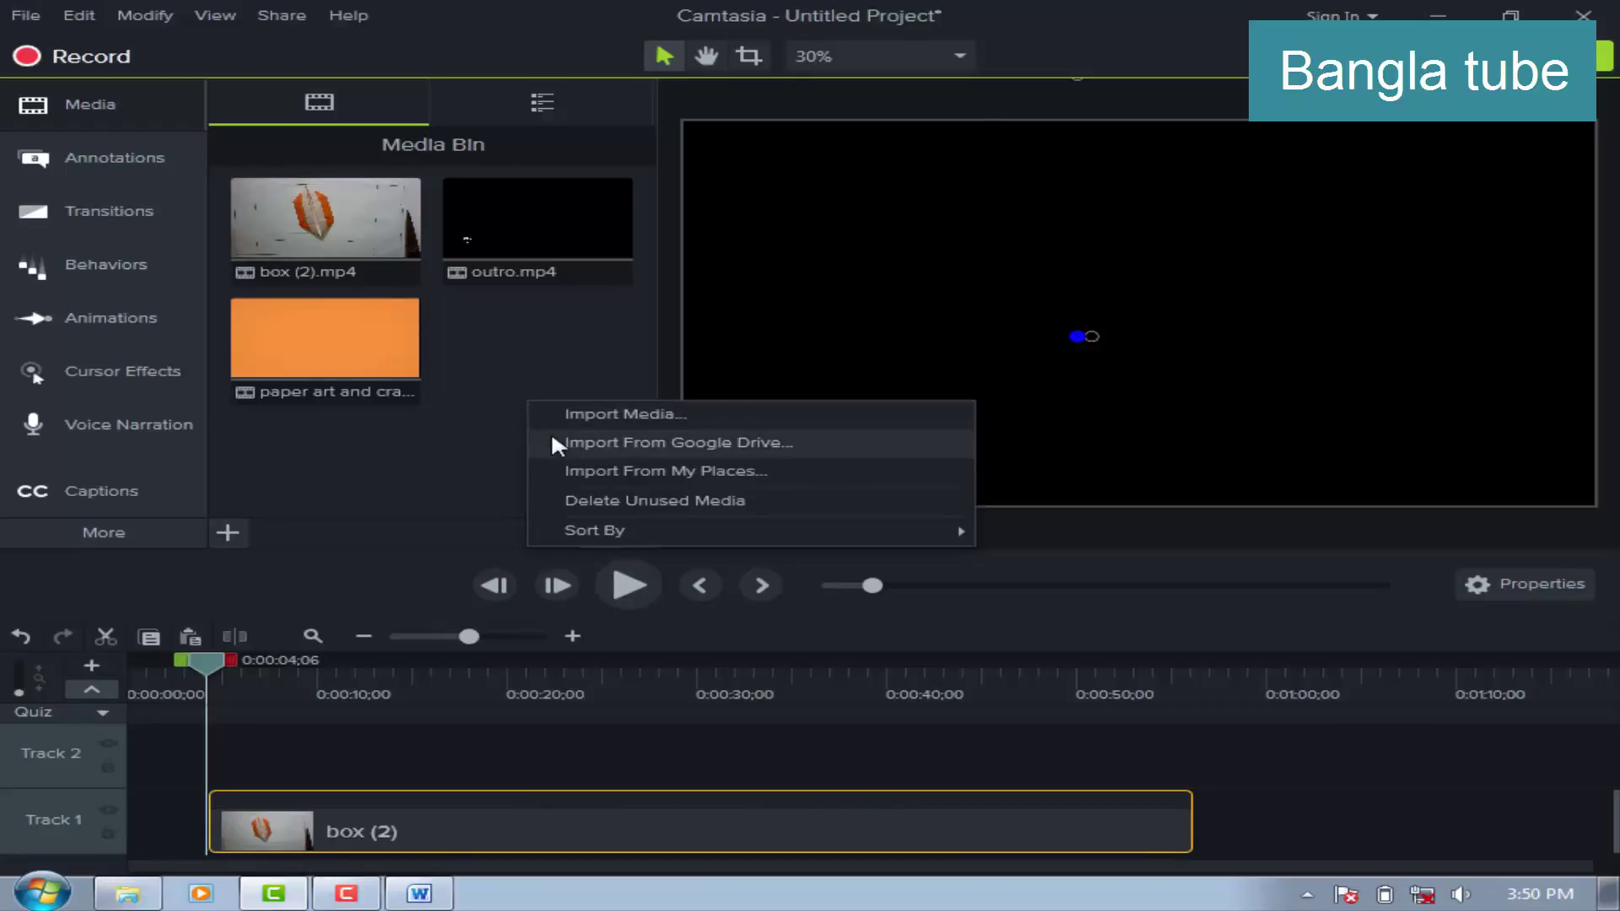
pyautogui.click(566, 415)
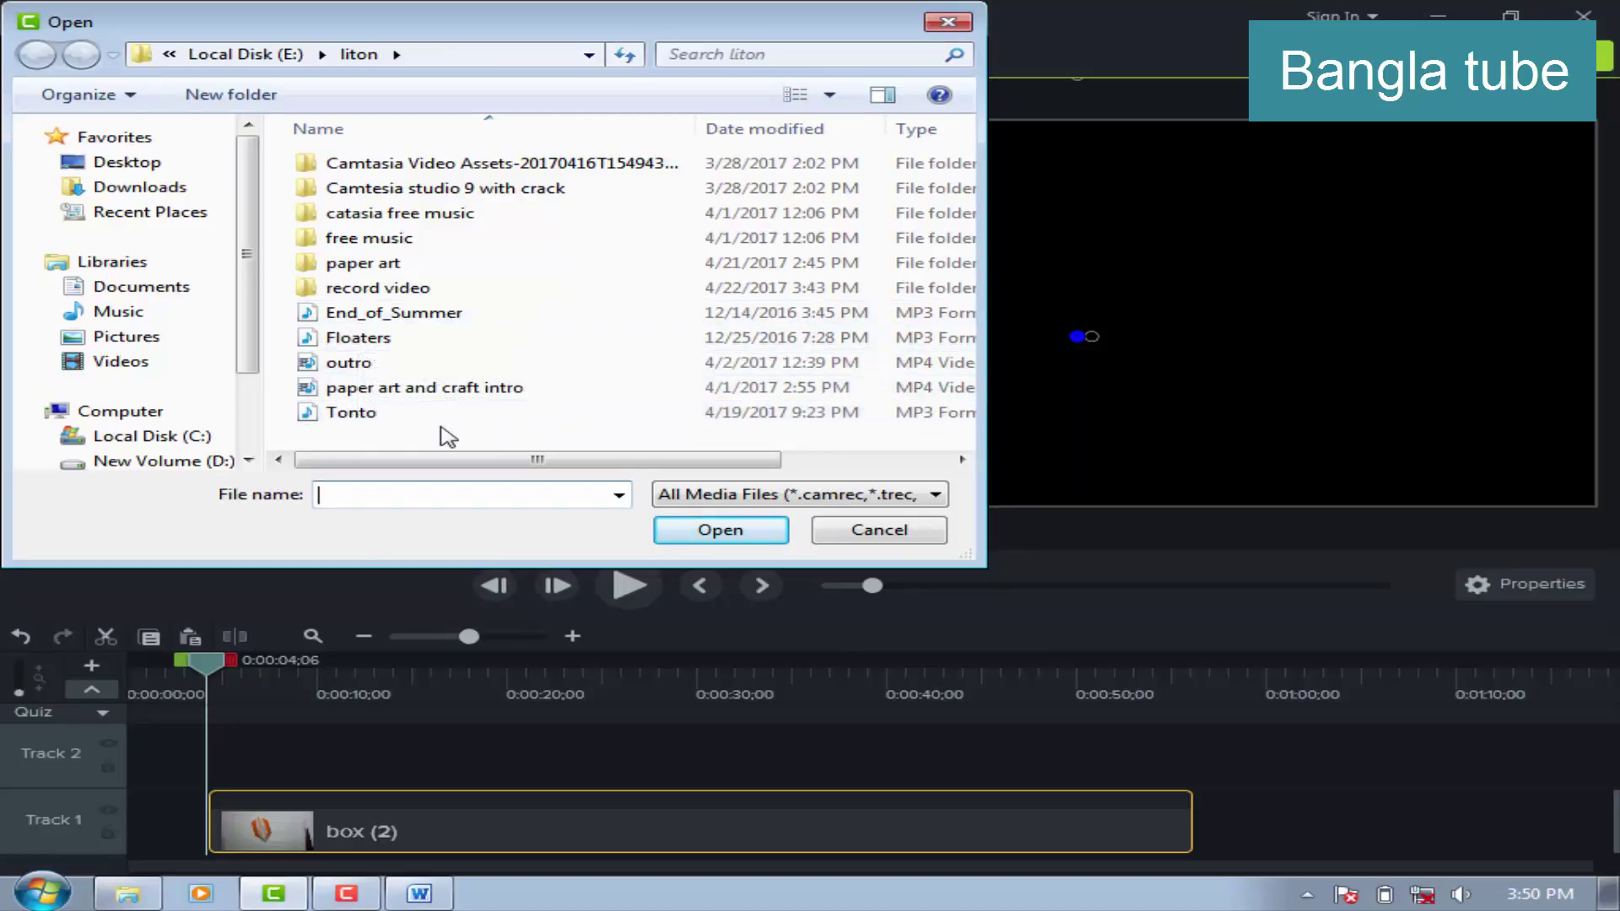
pyautogui.click(352, 339)
pyautogui.click(717, 529)
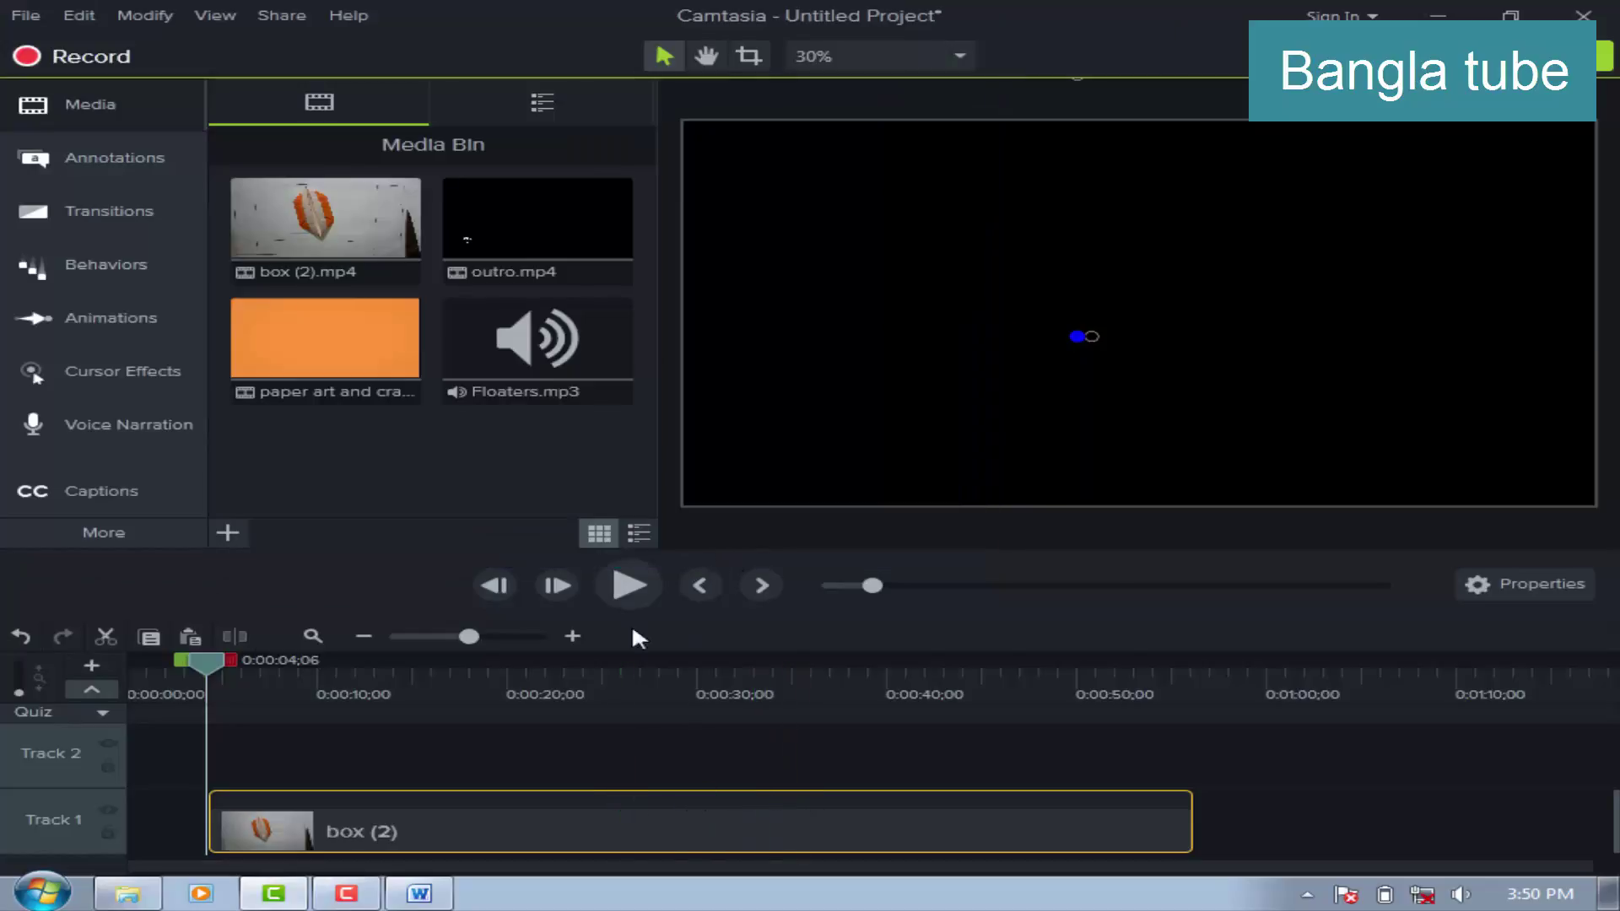
# Add Floaters.mp3 to the library under its existing name and place it on the timeline at the playhead.
pyautogui.rightClick(509, 331)
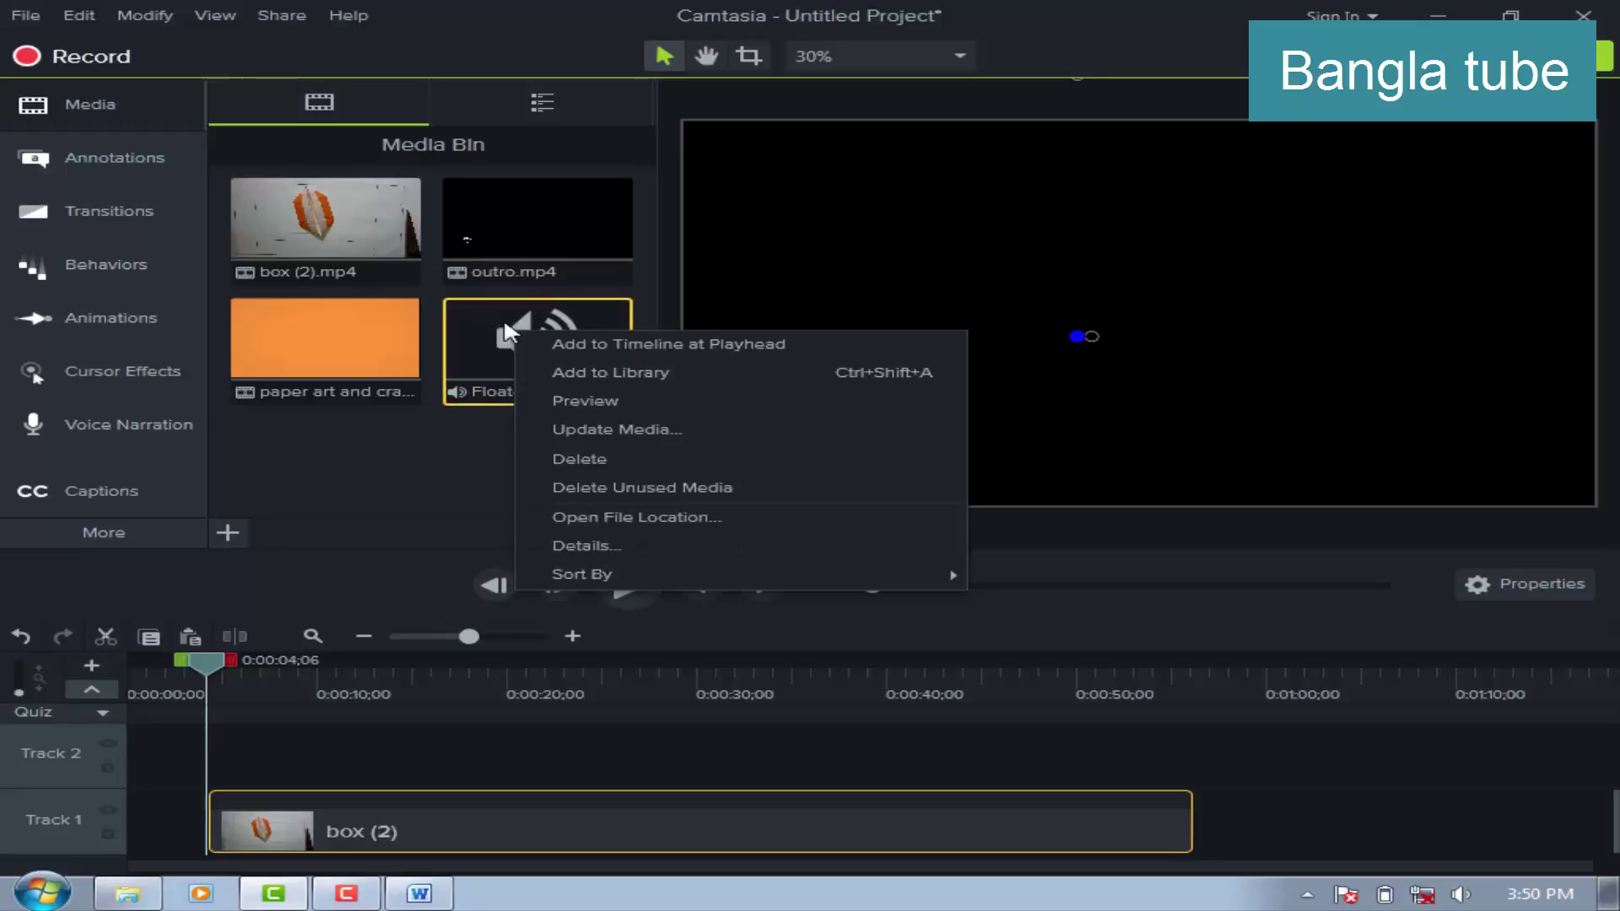
pyautogui.click(559, 373)
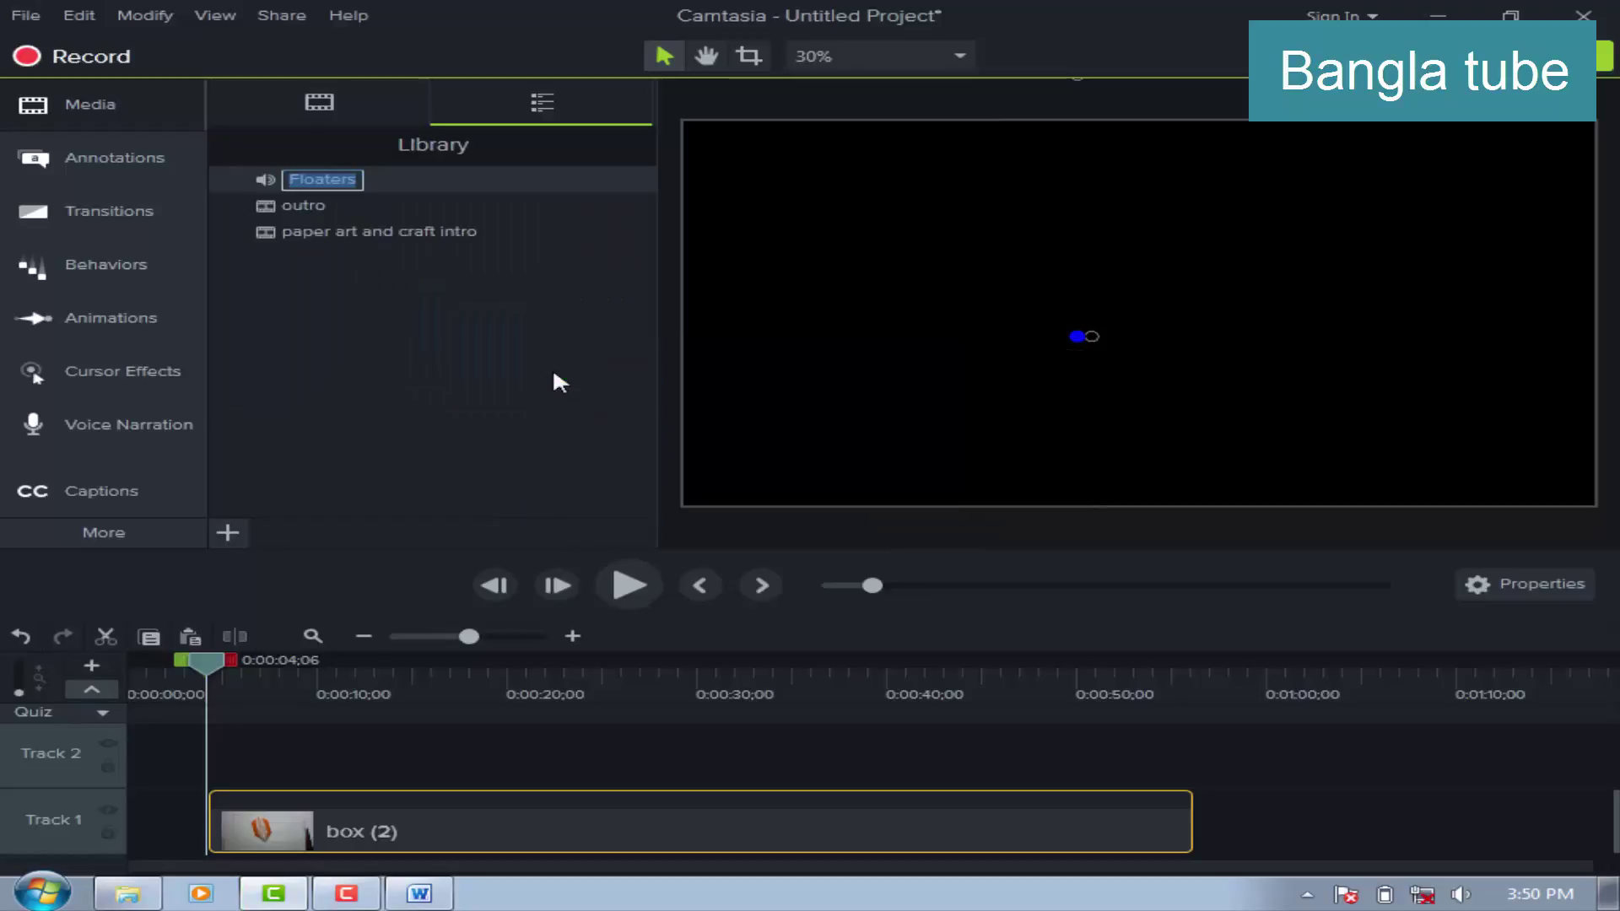
pyautogui.click(336, 282)
pyautogui.click(290, 110)
pyautogui.rightClick(548, 363)
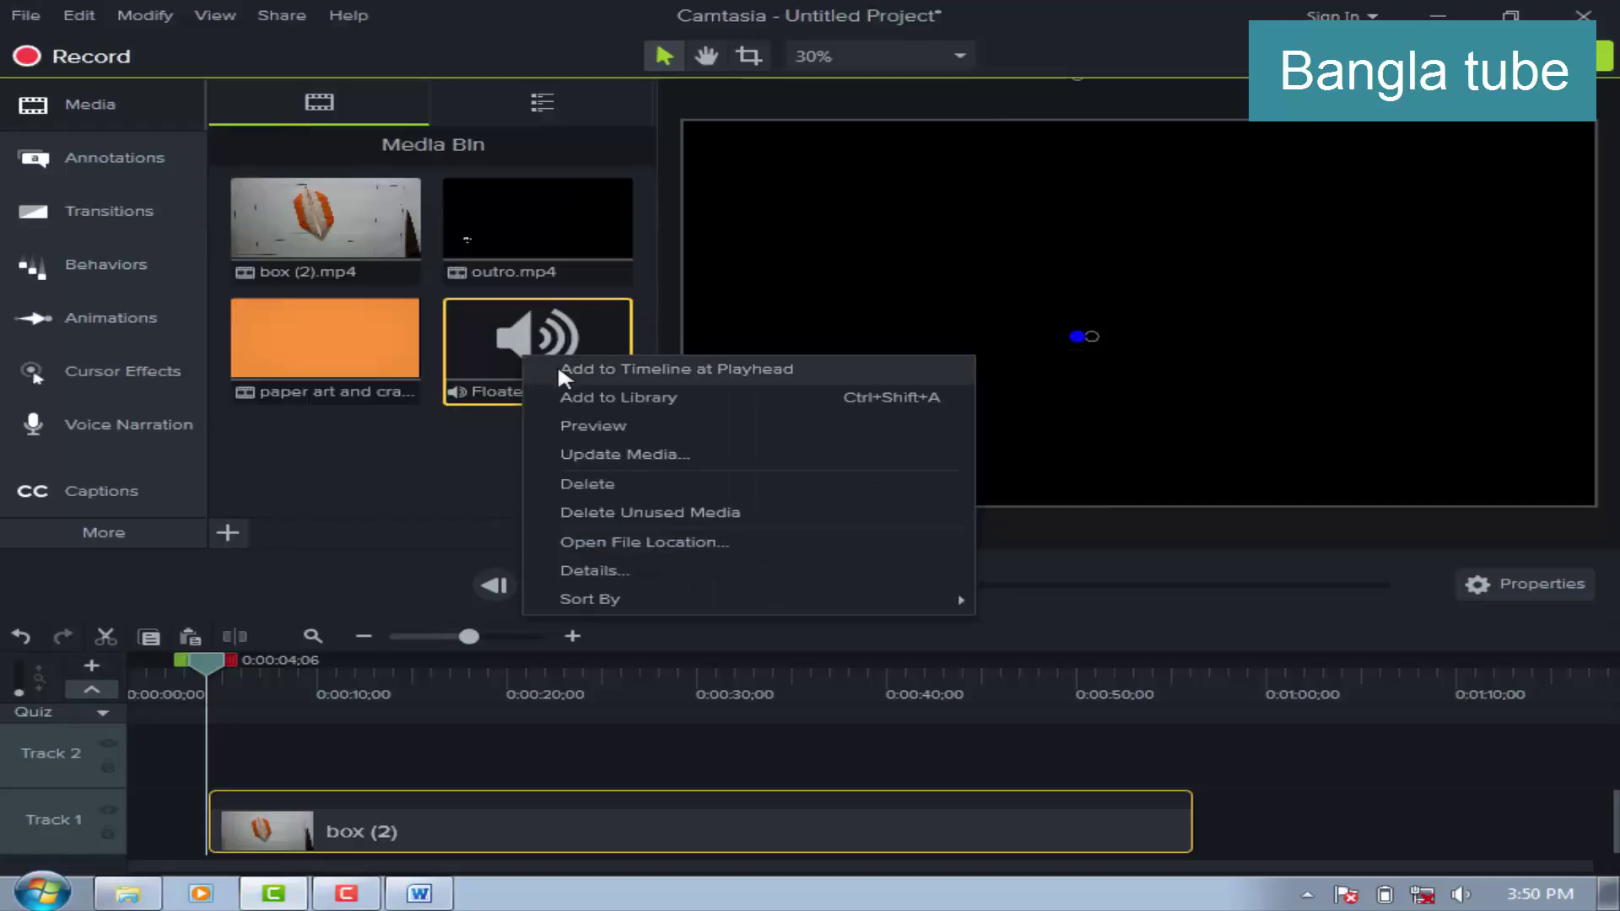
pyautogui.click(559, 368)
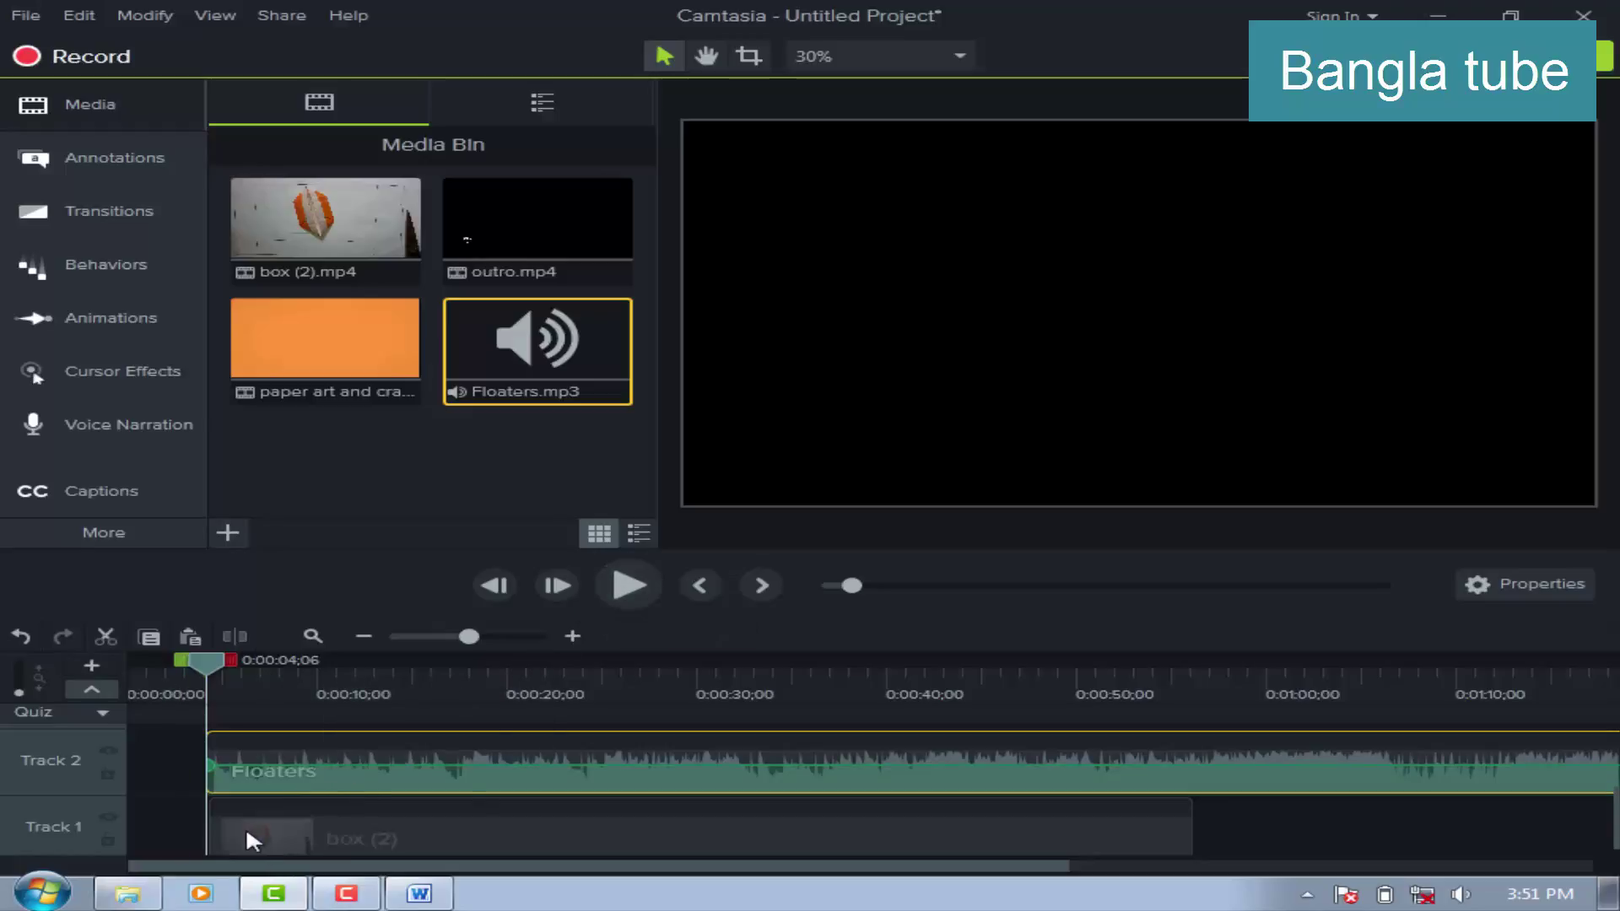
# Play the timeline to check the Floaters music against the video, adjusting the system speaker volume, and pause playback.
pyautogui.click(624, 591)
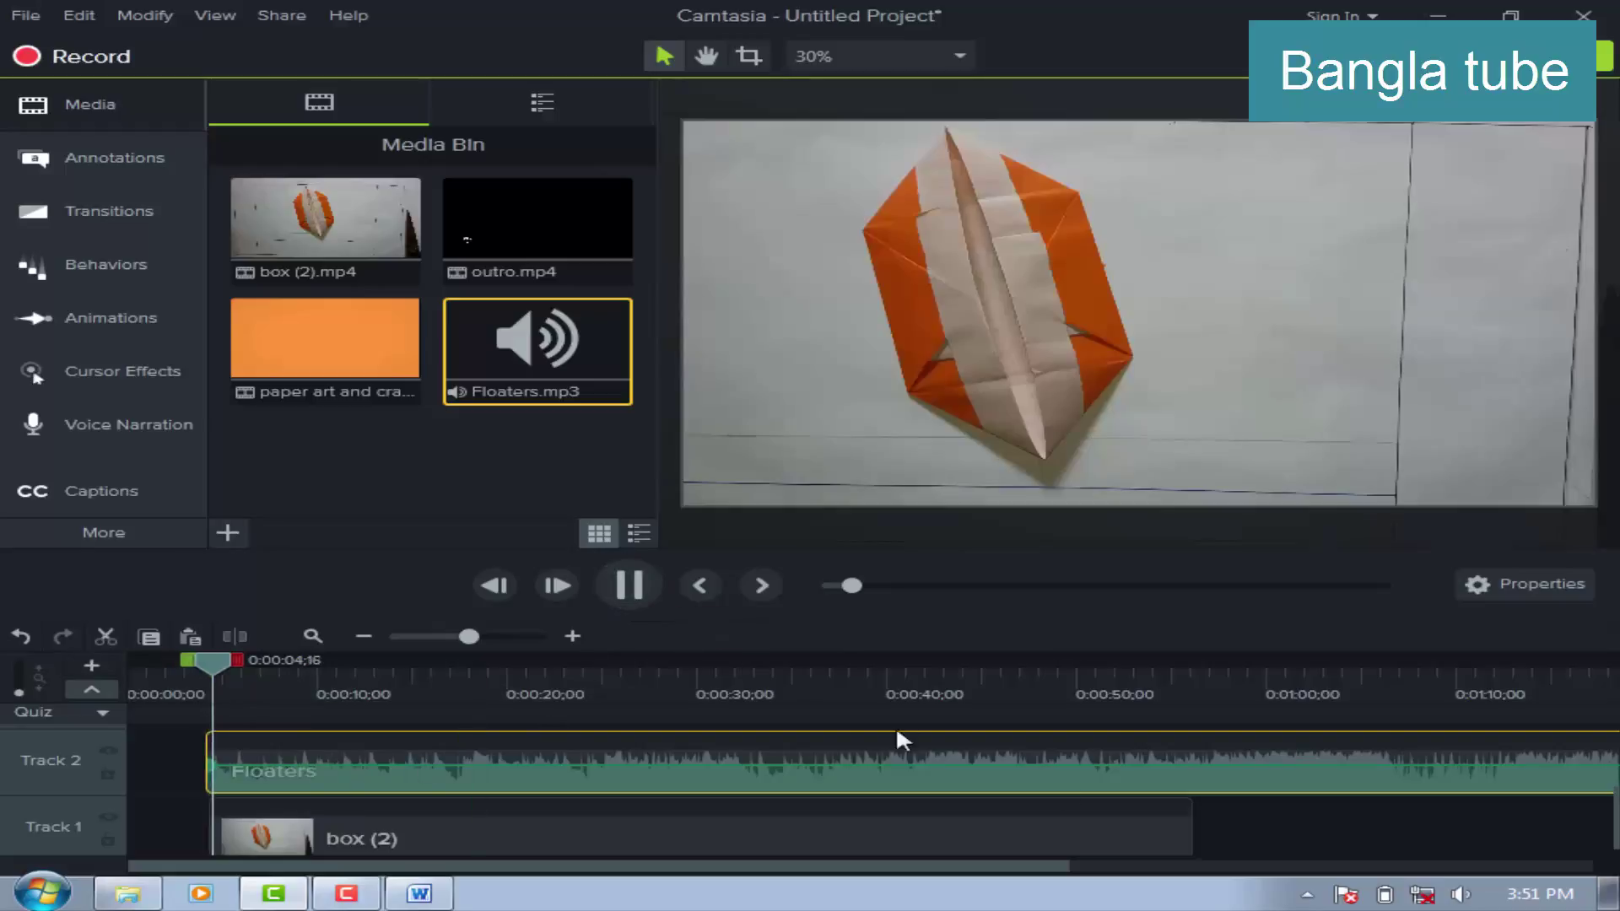
pyautogui.click(1454, 895)
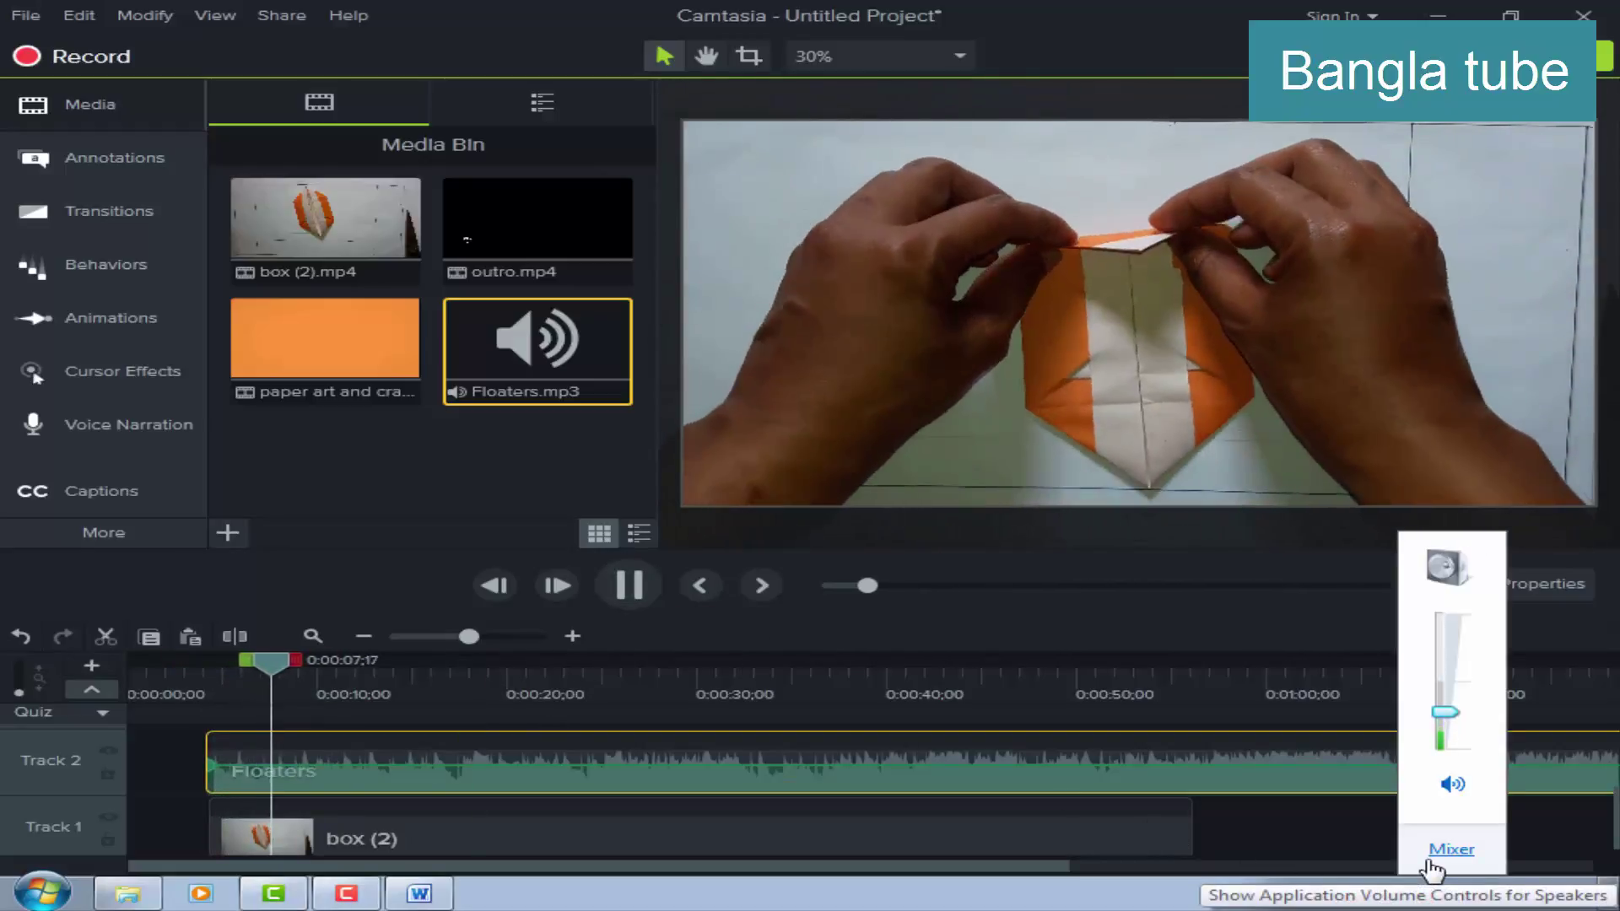
pyautogui.scroll(-2, 1431, 869)
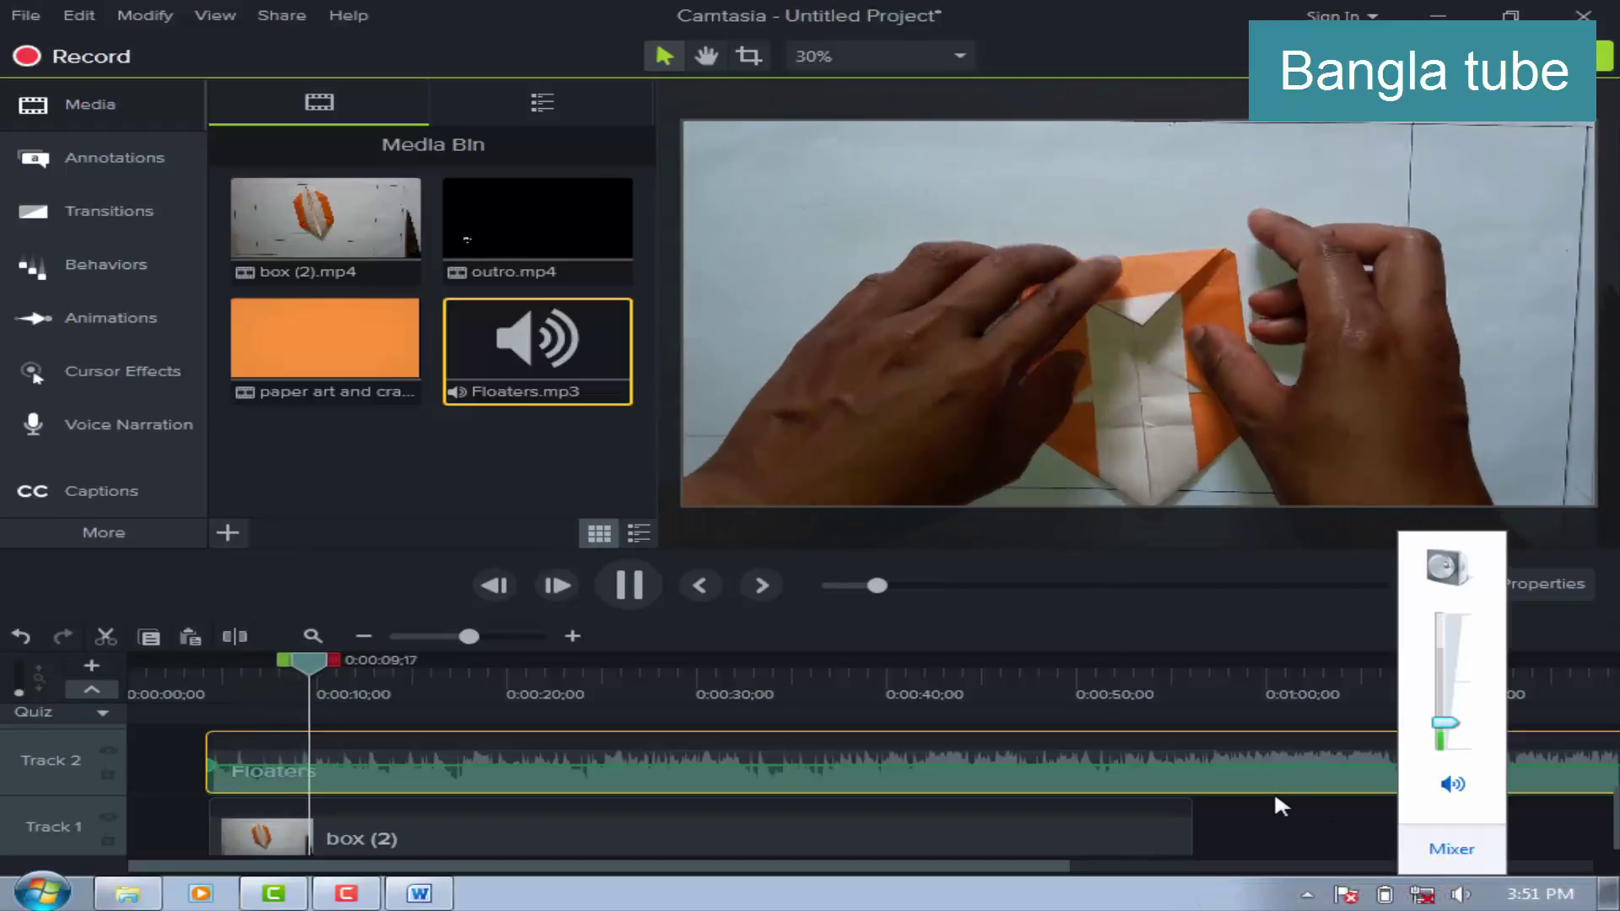
pyautogui.scroll(2, 1265, 814)
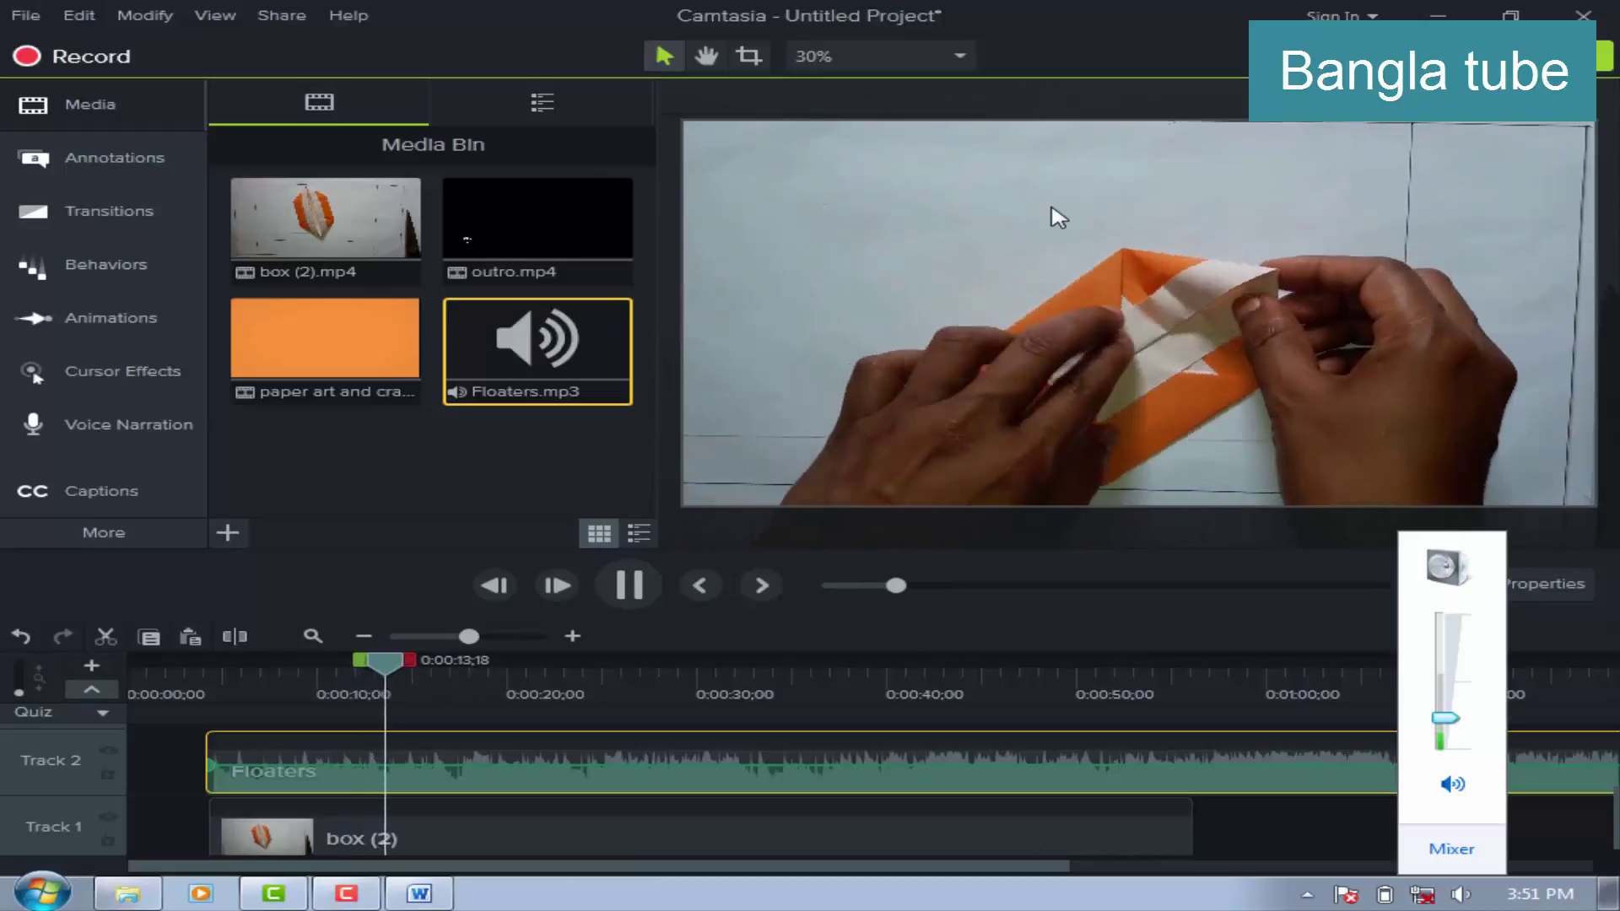
pyautogui.click(628, 584)
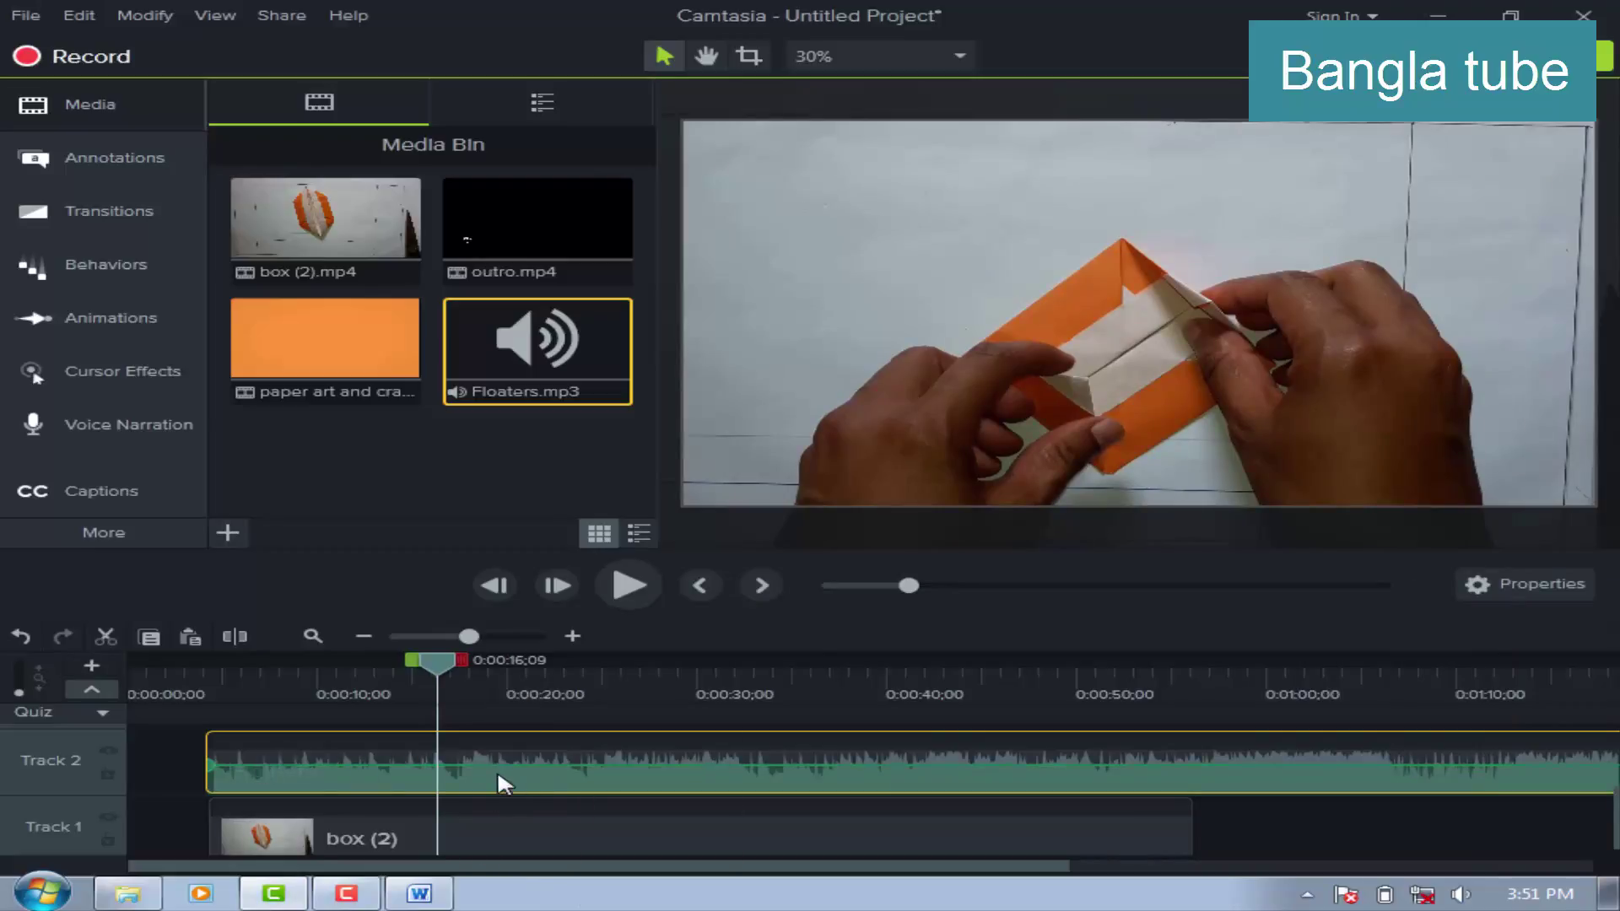
# Lower the Floaters clip's volume, align its start with the box (2) clip, and return the playhead to about 0:00:04;09.
pyautogui.moveTo(494, 765)
pyautogui.mouseDown()
pyautogui.moveTo(494, 786)
pyautogui.moveTo(511, 750)
pyautogui.moveTo(509, 774)
pyautogui.mouseUp()
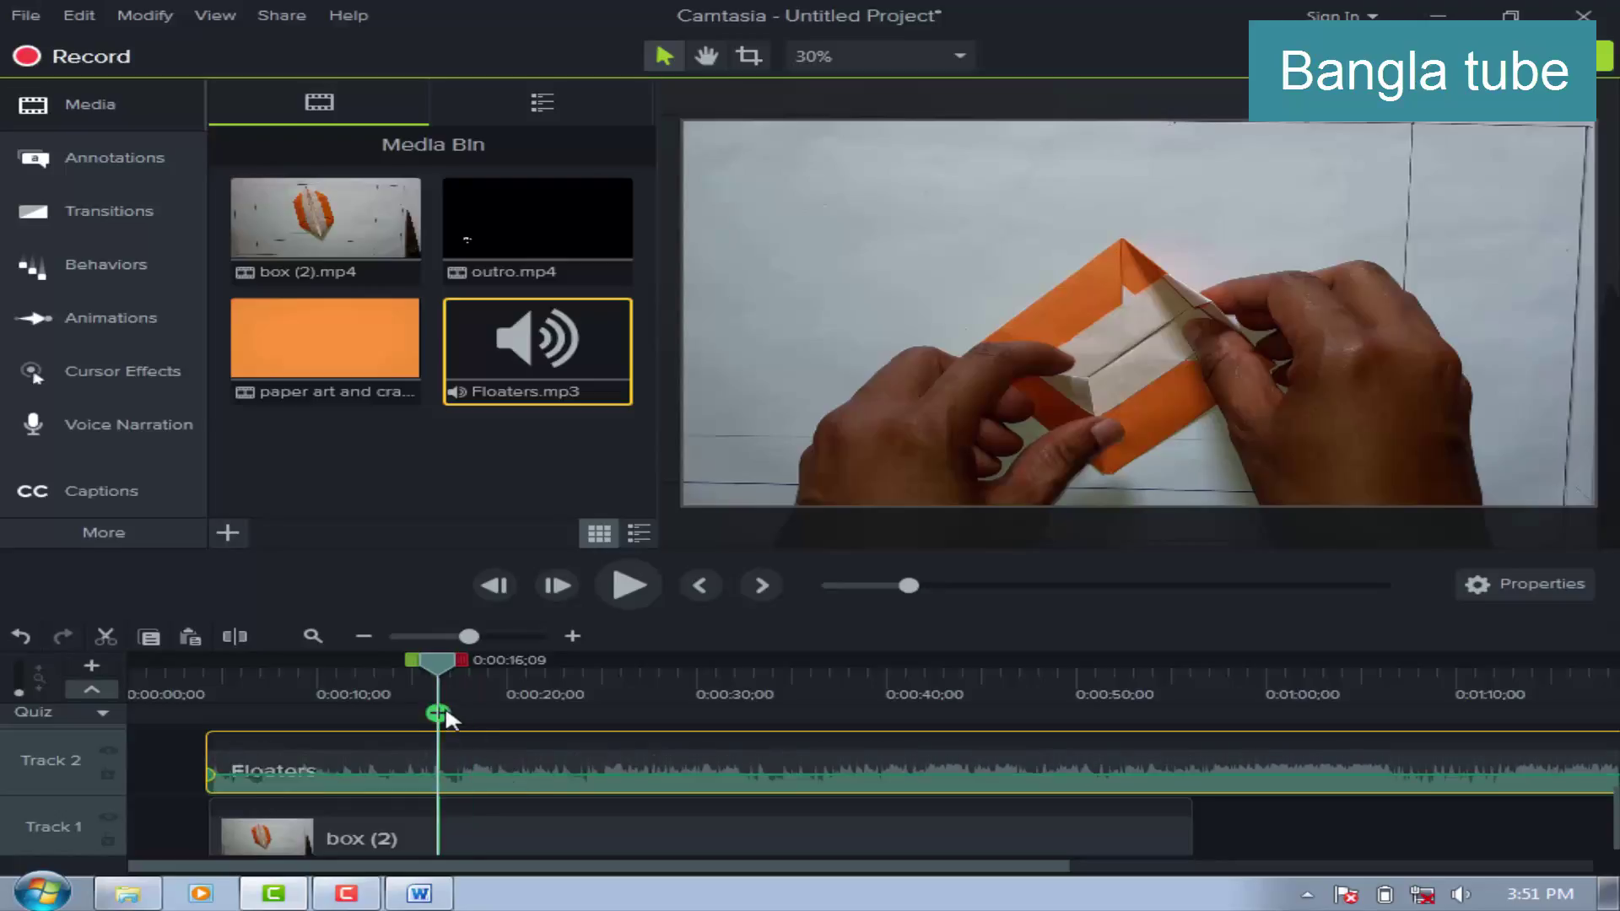
pyautogui.moveTo(434, 662); pyautogui.dragTo(384, 665)
pyautogui.moveTo(303, 707); pyautogui.dragTo(209, 743)
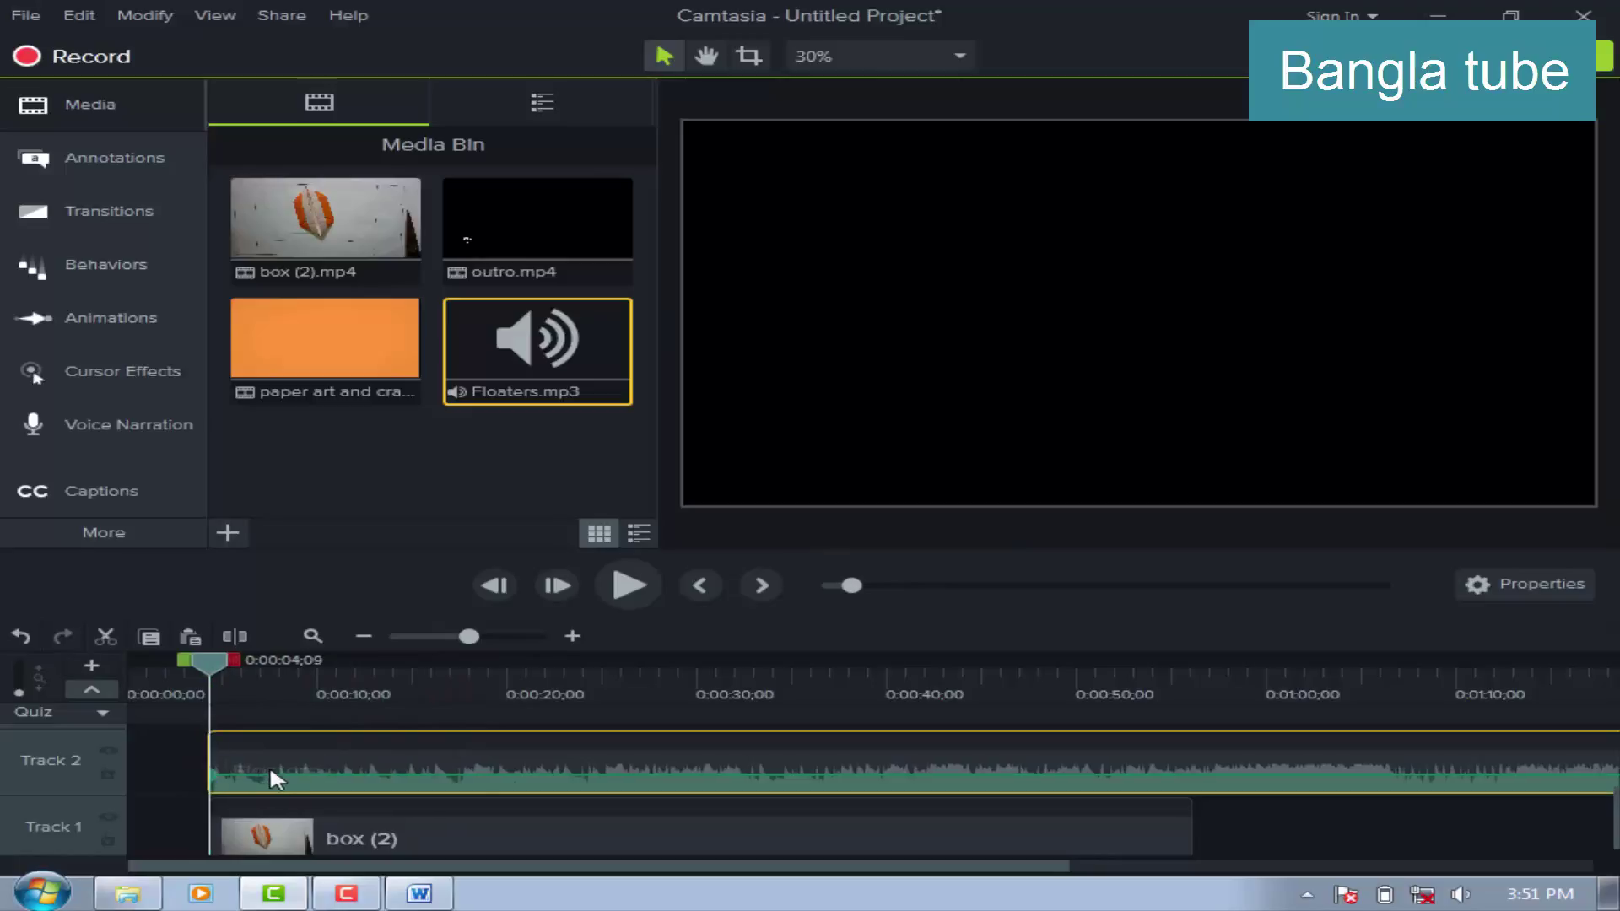
# Split the Floaters audio clip at 0:00:56;03, where the box (2) video ends.
pyautogui.click(481, 841)
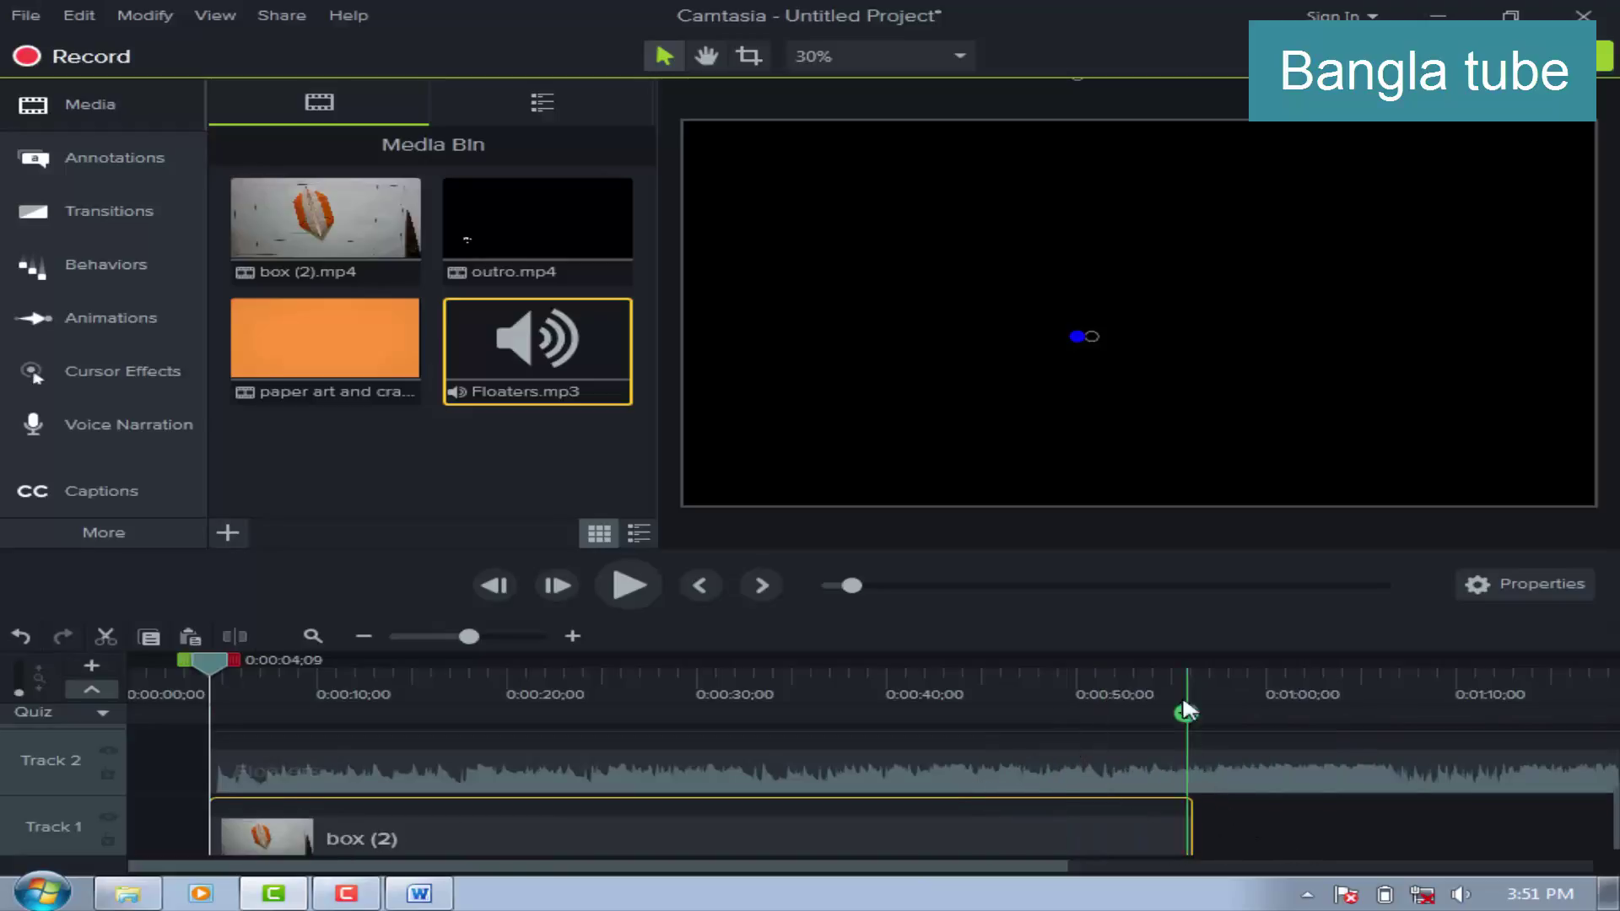
pyautogui.click(1184, 671)
pyautogui.moveTo(1182, 661); pyautogui.dragTo(1188, 659)
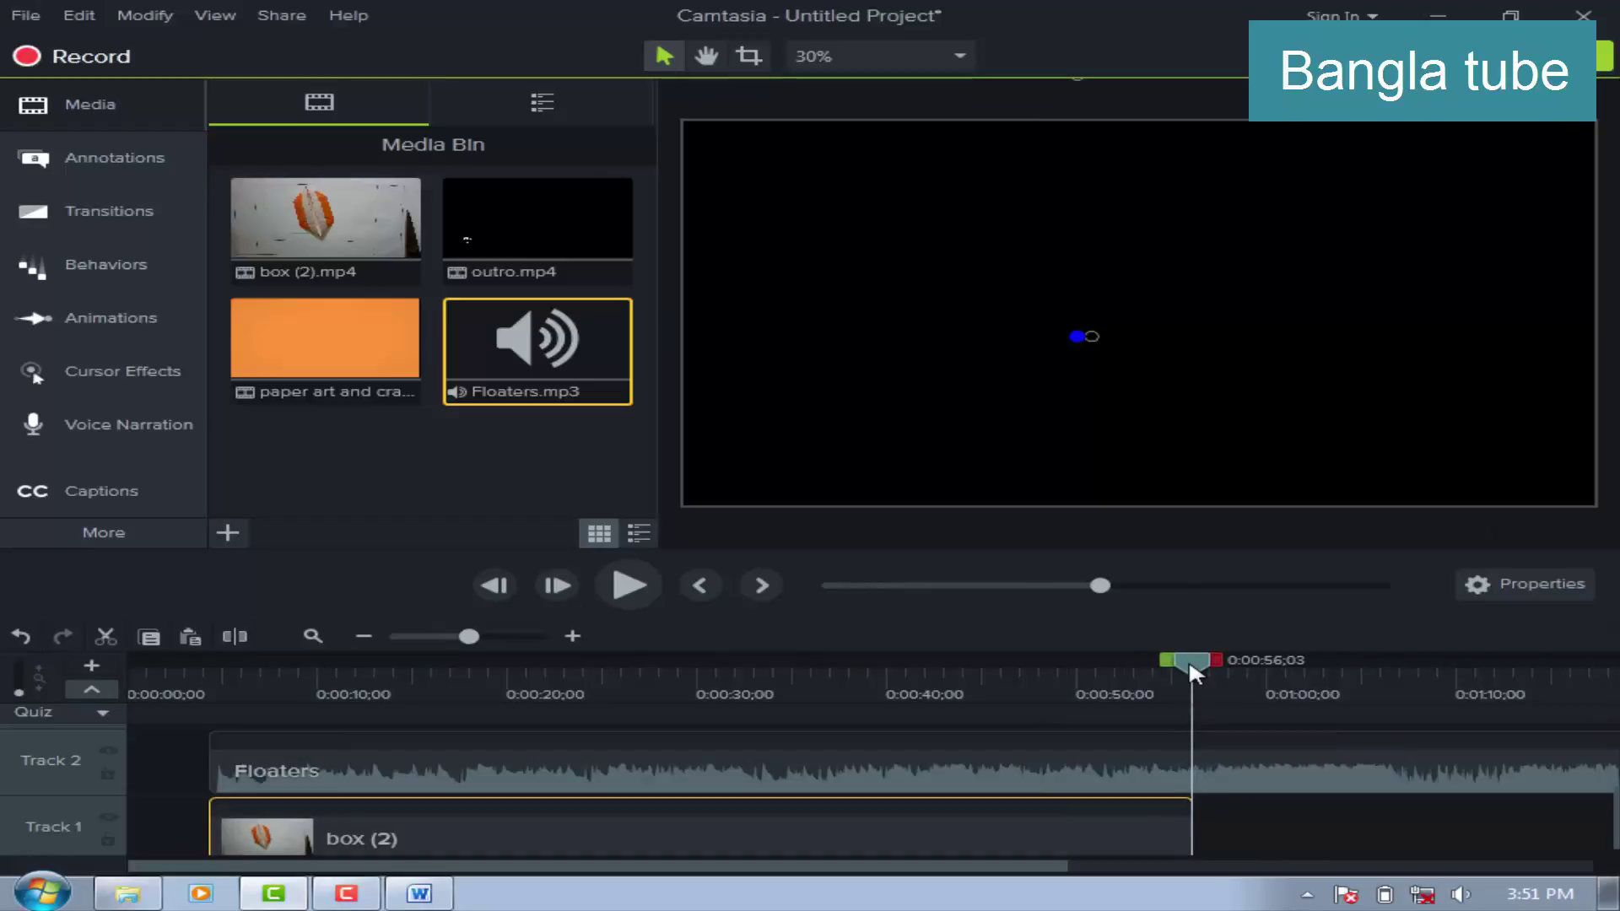
pyautogui.click(1128, 769)
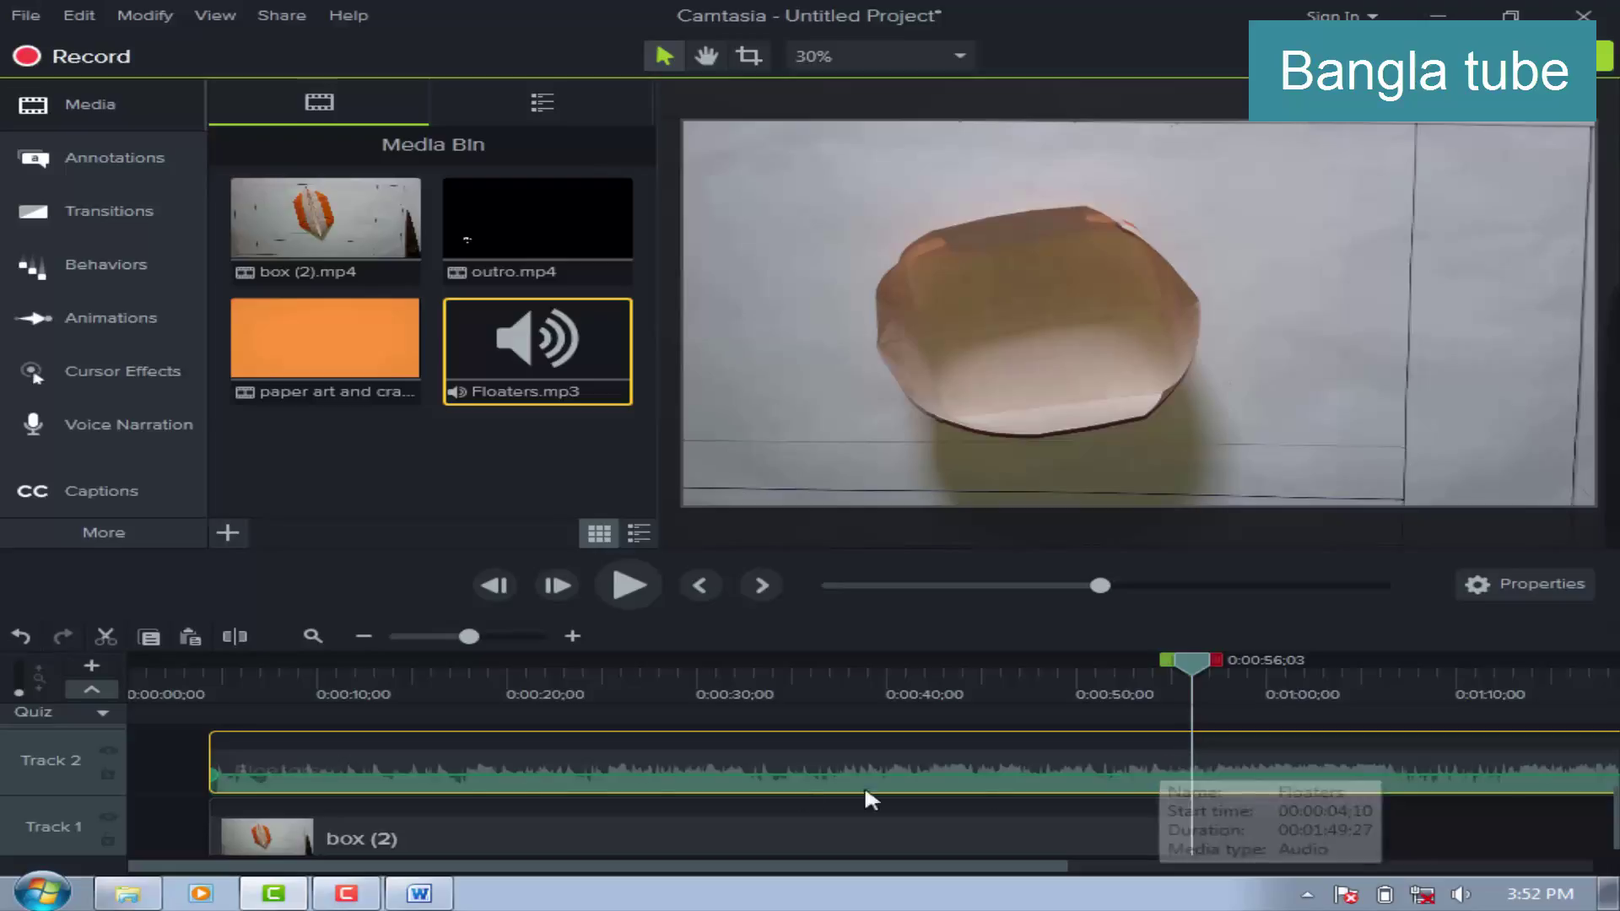
pyautogui.click(242, 631)
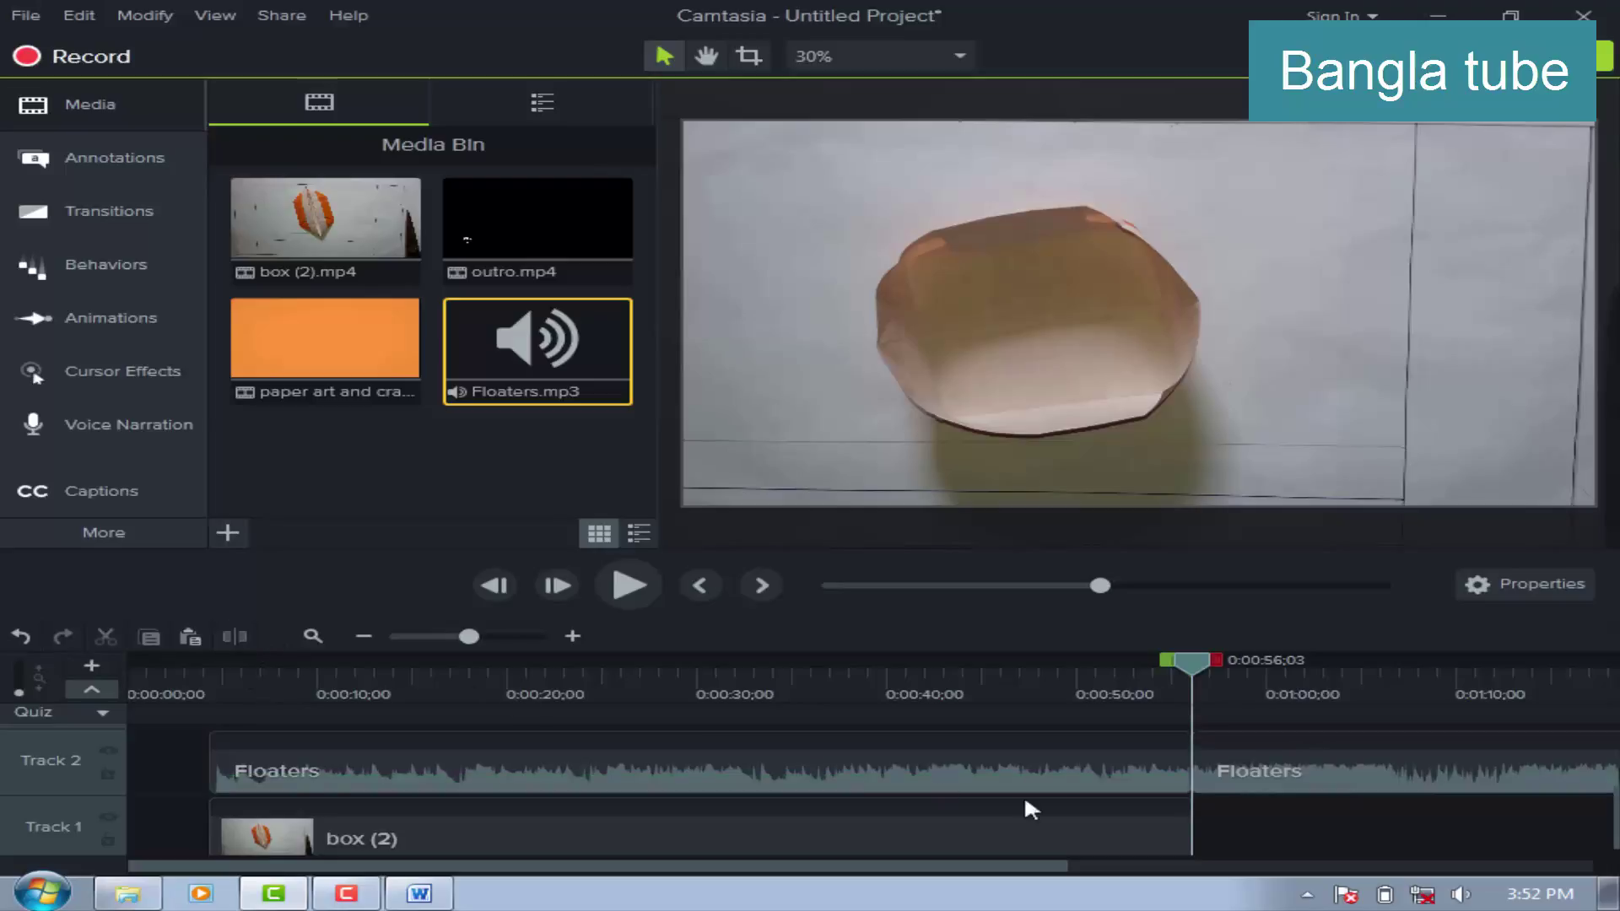
# Delete the Floaters audio piece beyond the end of the video and move the playhead back to about 0:00:04;13.
pyautogui.click(1292, 762)
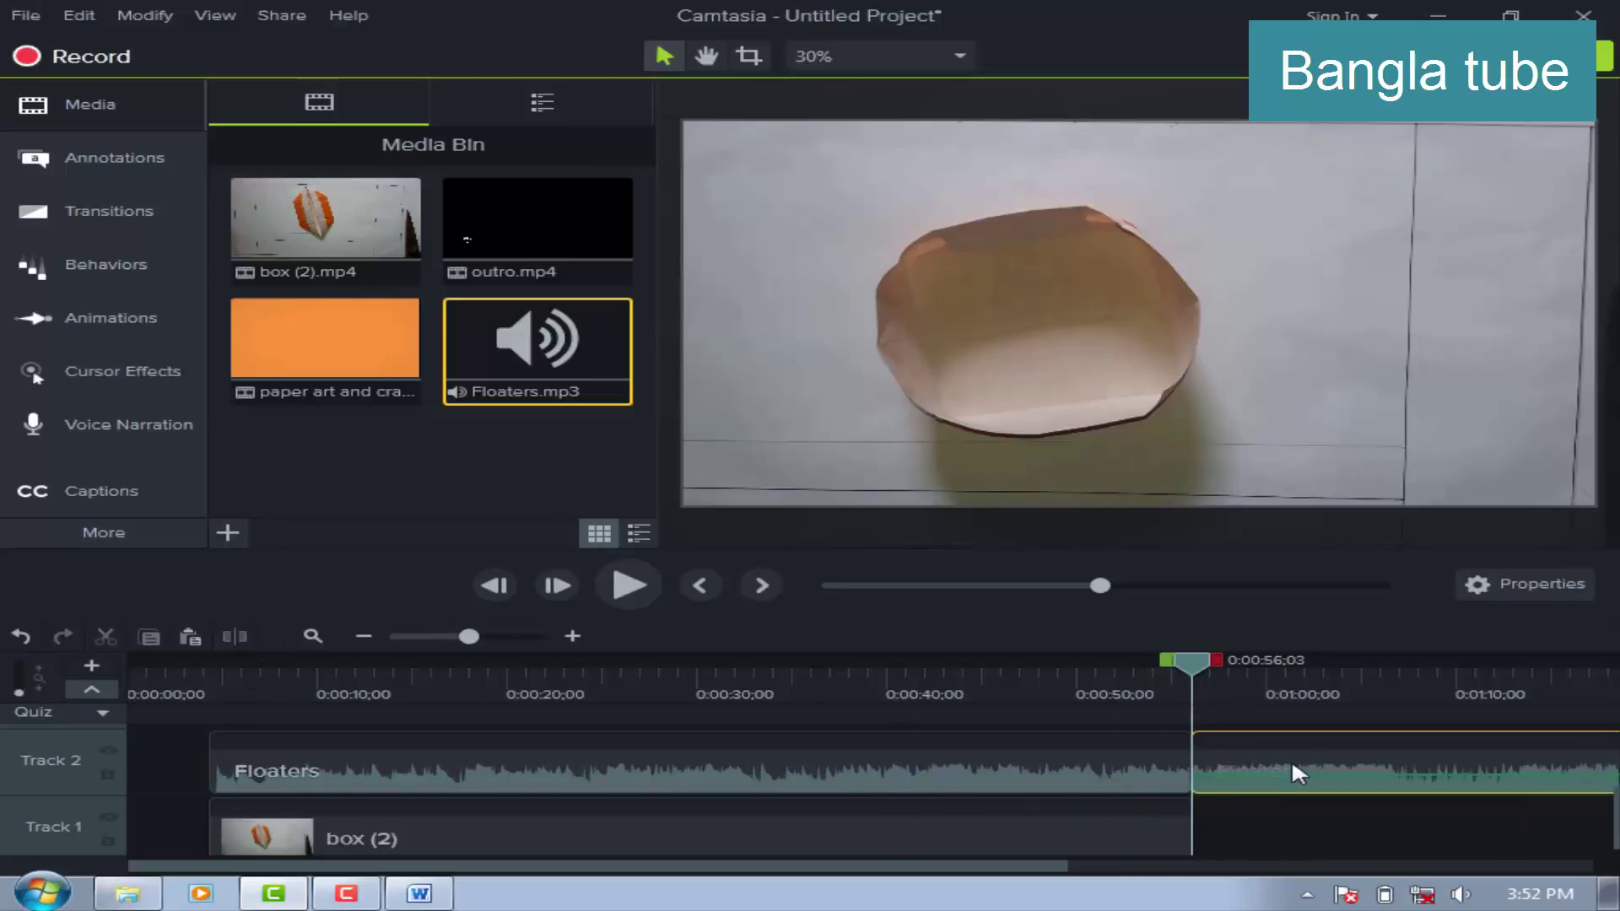
pyautogui.rightClick(1290, 757)
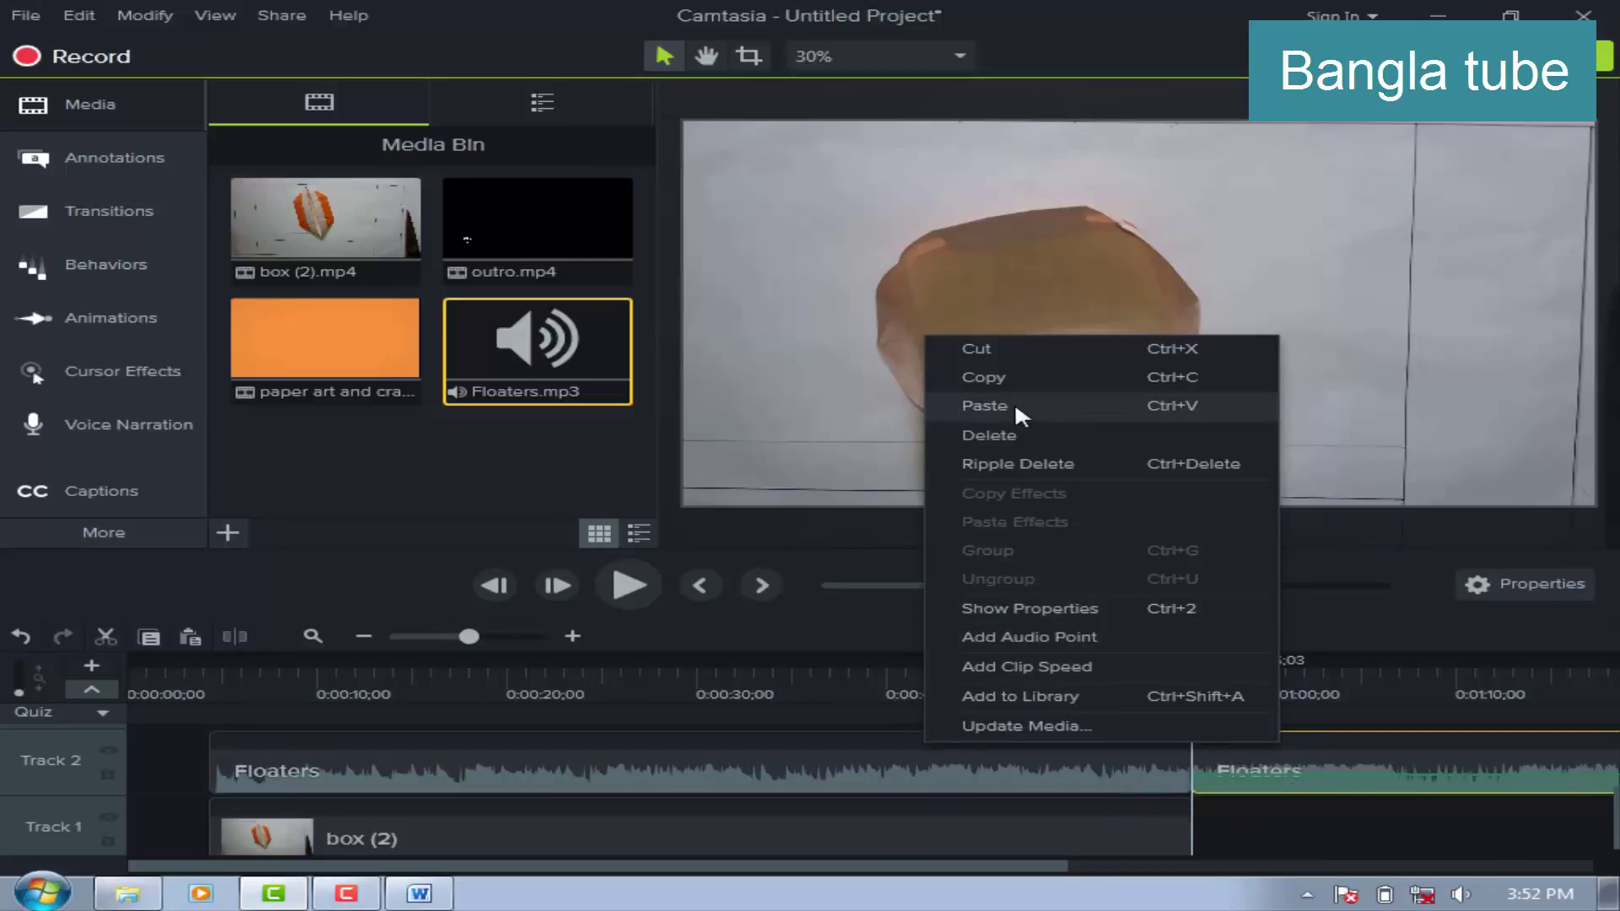
pyautogui.click(1010, 437)
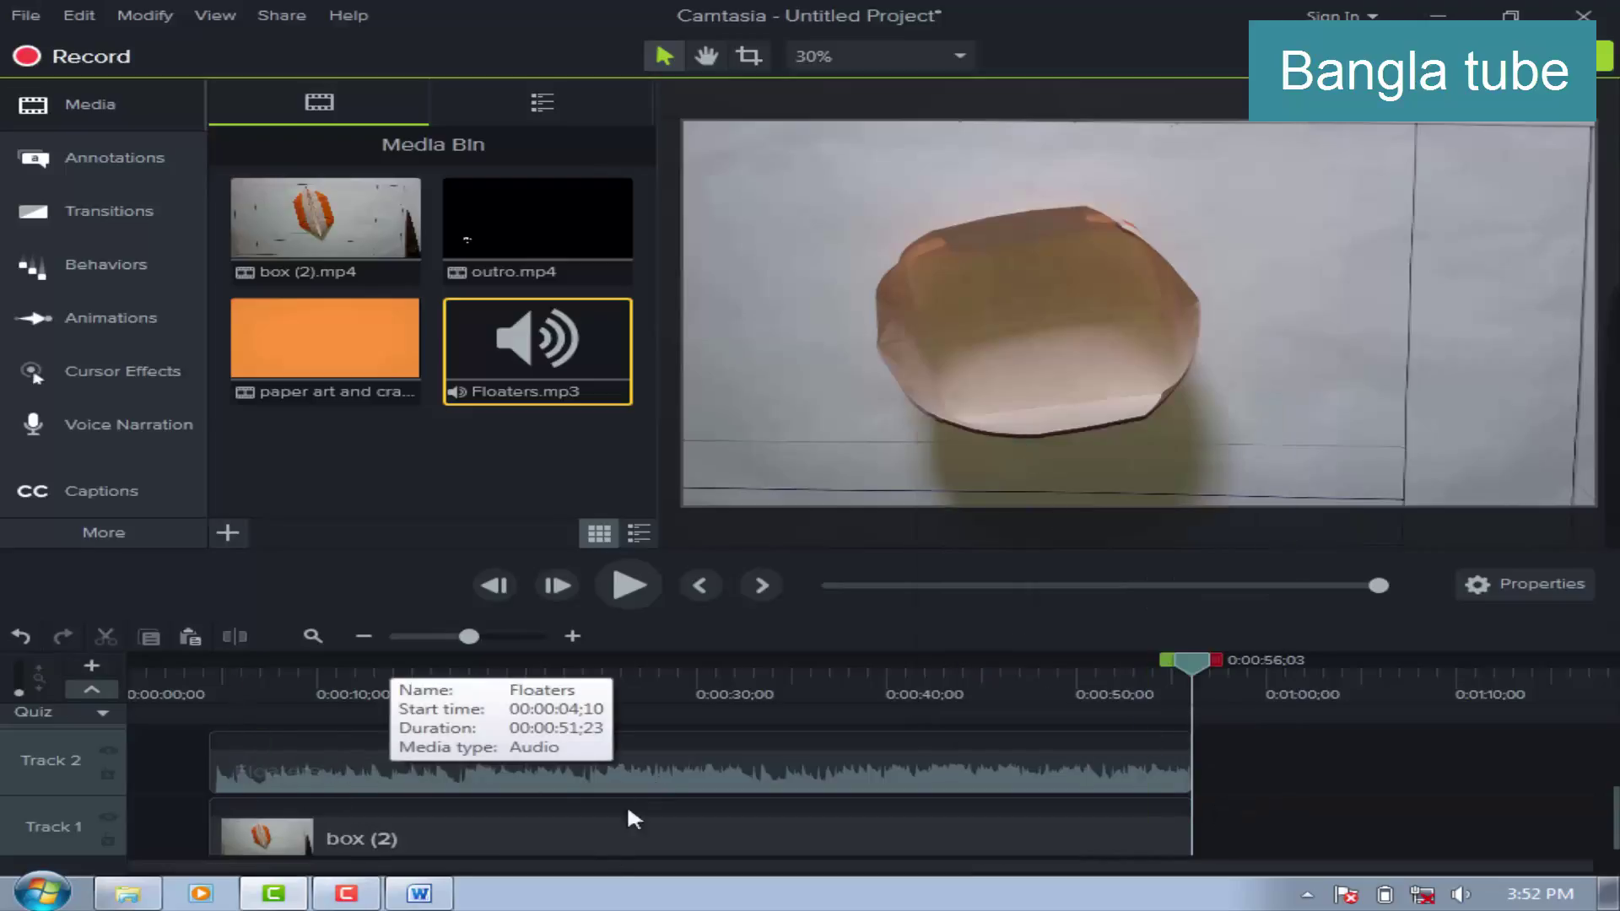
pyautogui.moveTo(1086, 804); pyautogui.dragTo(1093, 802)
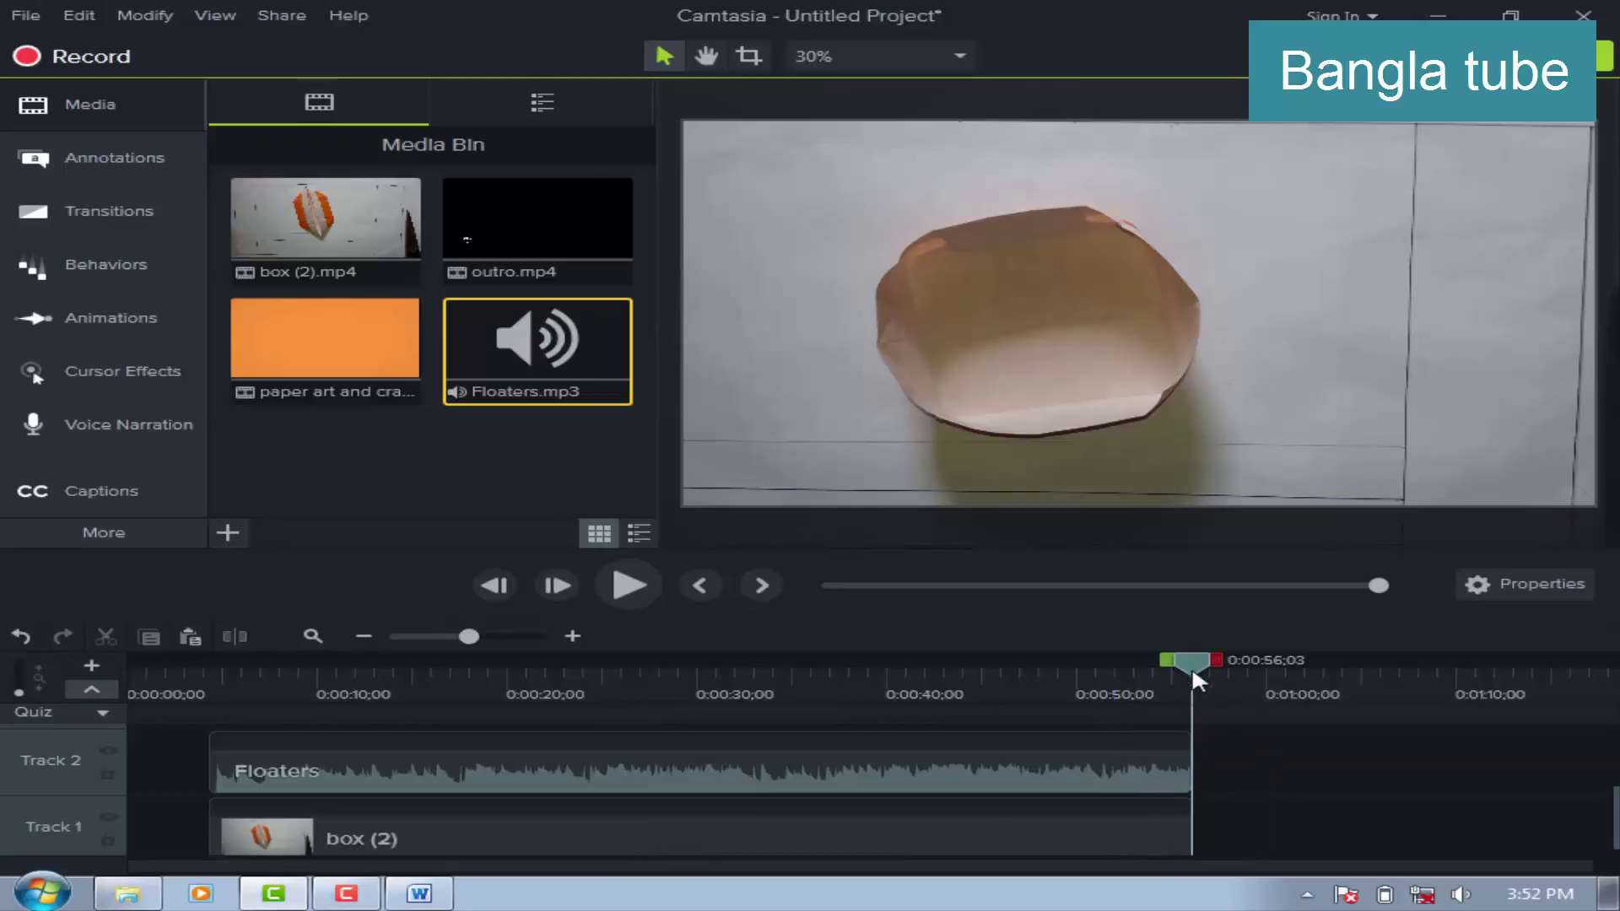
pyautogui.moveTo(1192, 667)
pyautogui.mouseDown()
pyautogui.moveTo(674, 732)
pyautogui.moveTo(202, 749)
pyautogui.moveTo(218, 810)
pyautogui.mouseUp()
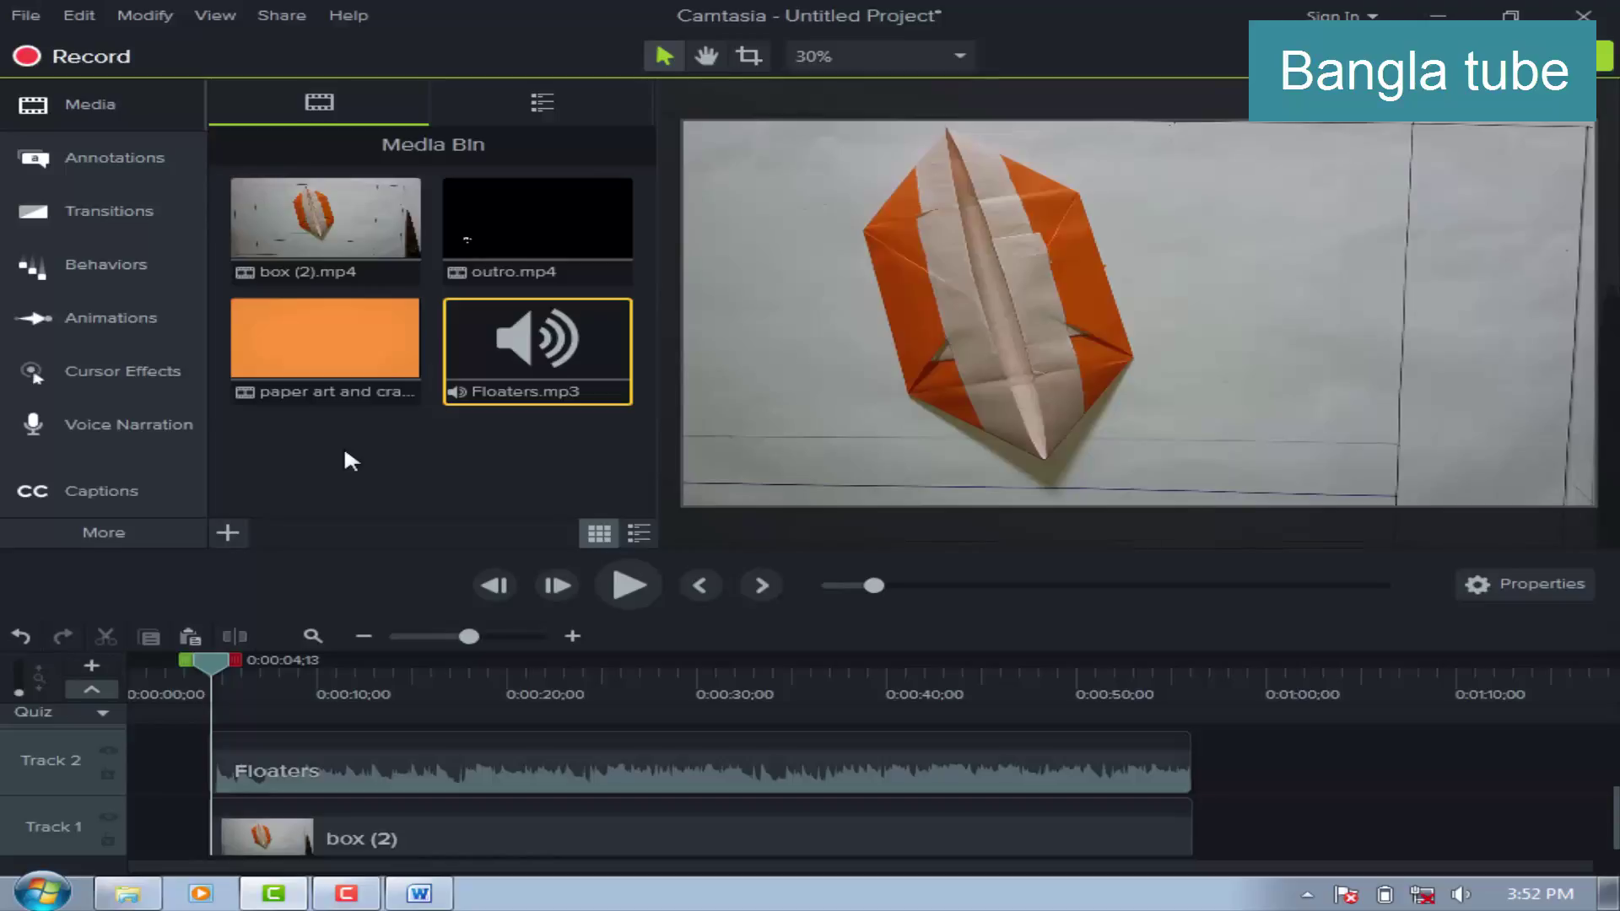
# Switch to the Word topic list, add item 17 "Intro / outro", save the document, and return to Camtasia.
pyautogui.click(419, 893)
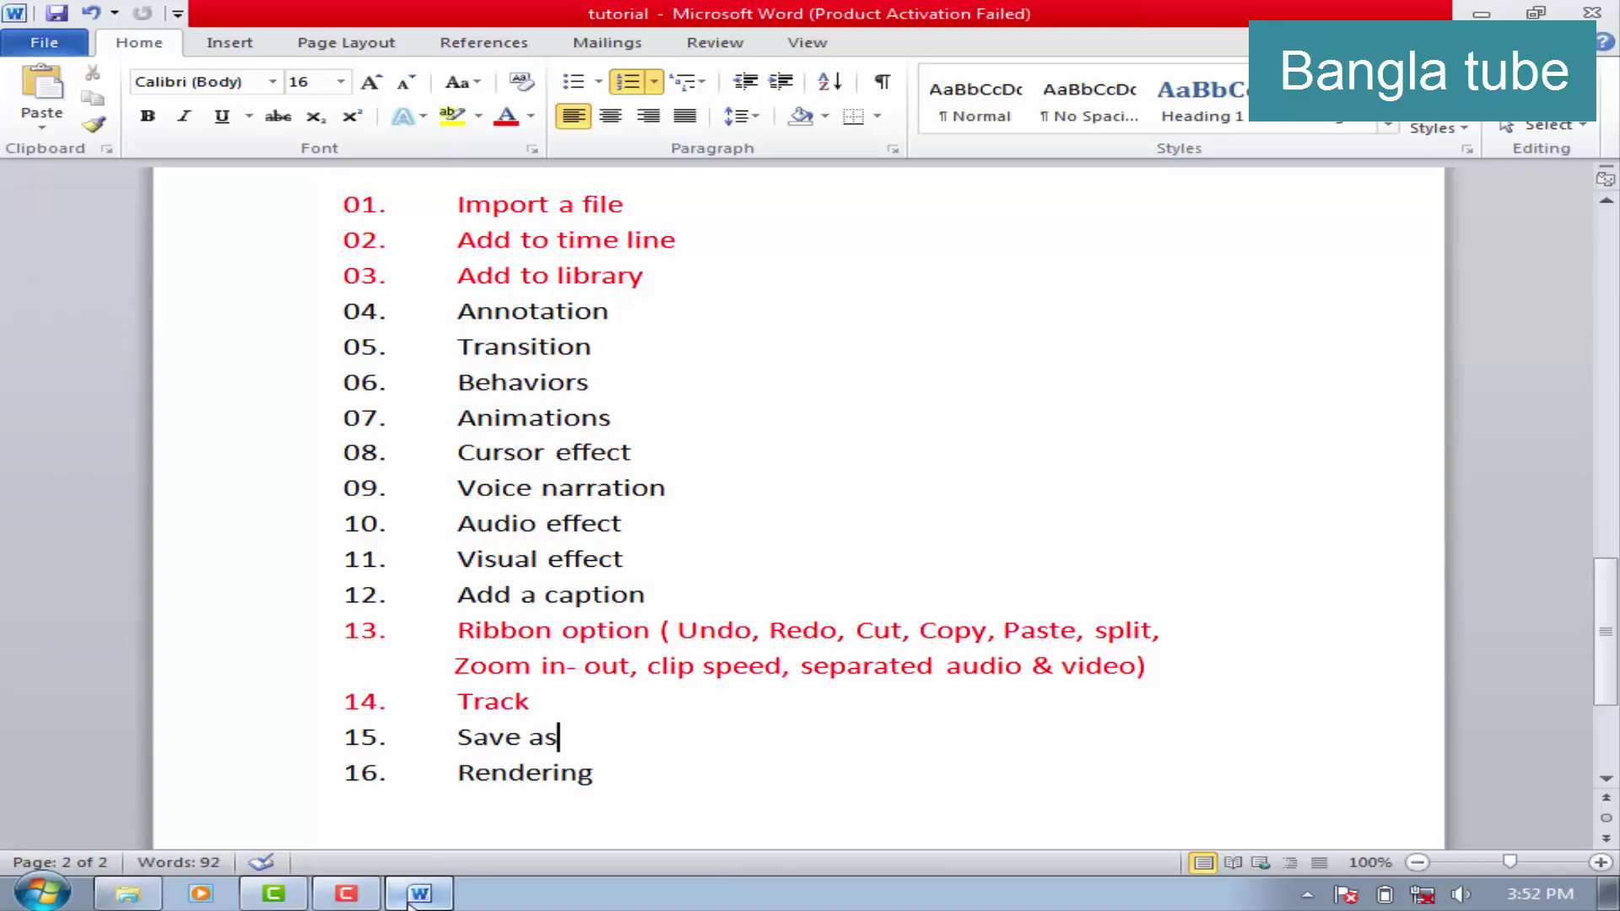
pyautogui.click(643, 762)
pyautogui.press('Return')
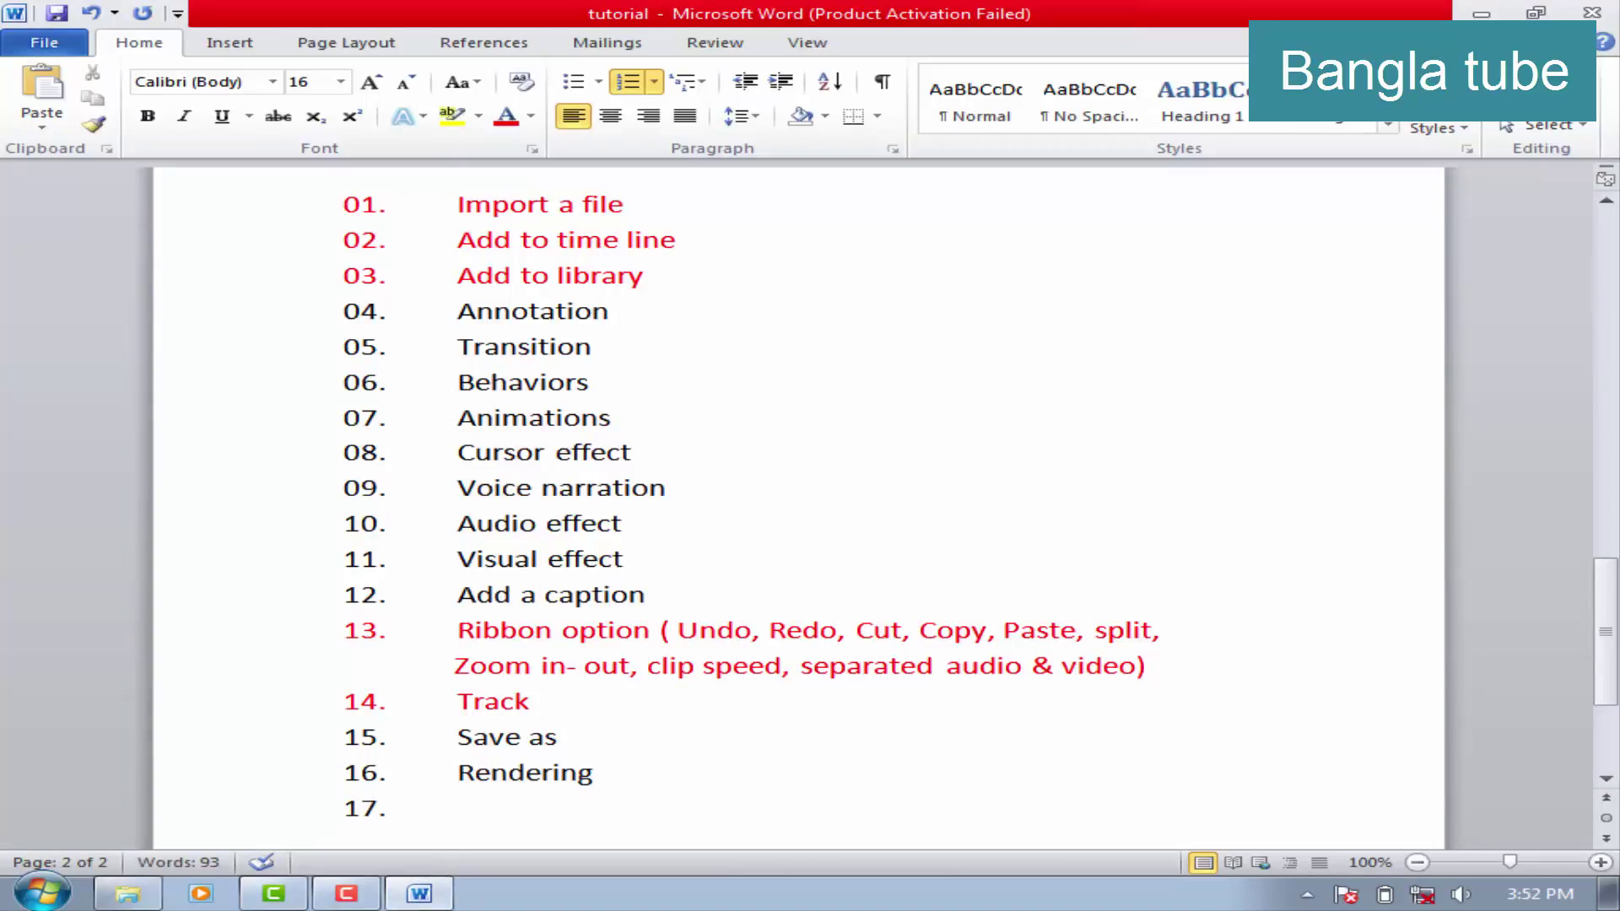
pyautogui.write('intro')
pyautogui.write(' / outro')
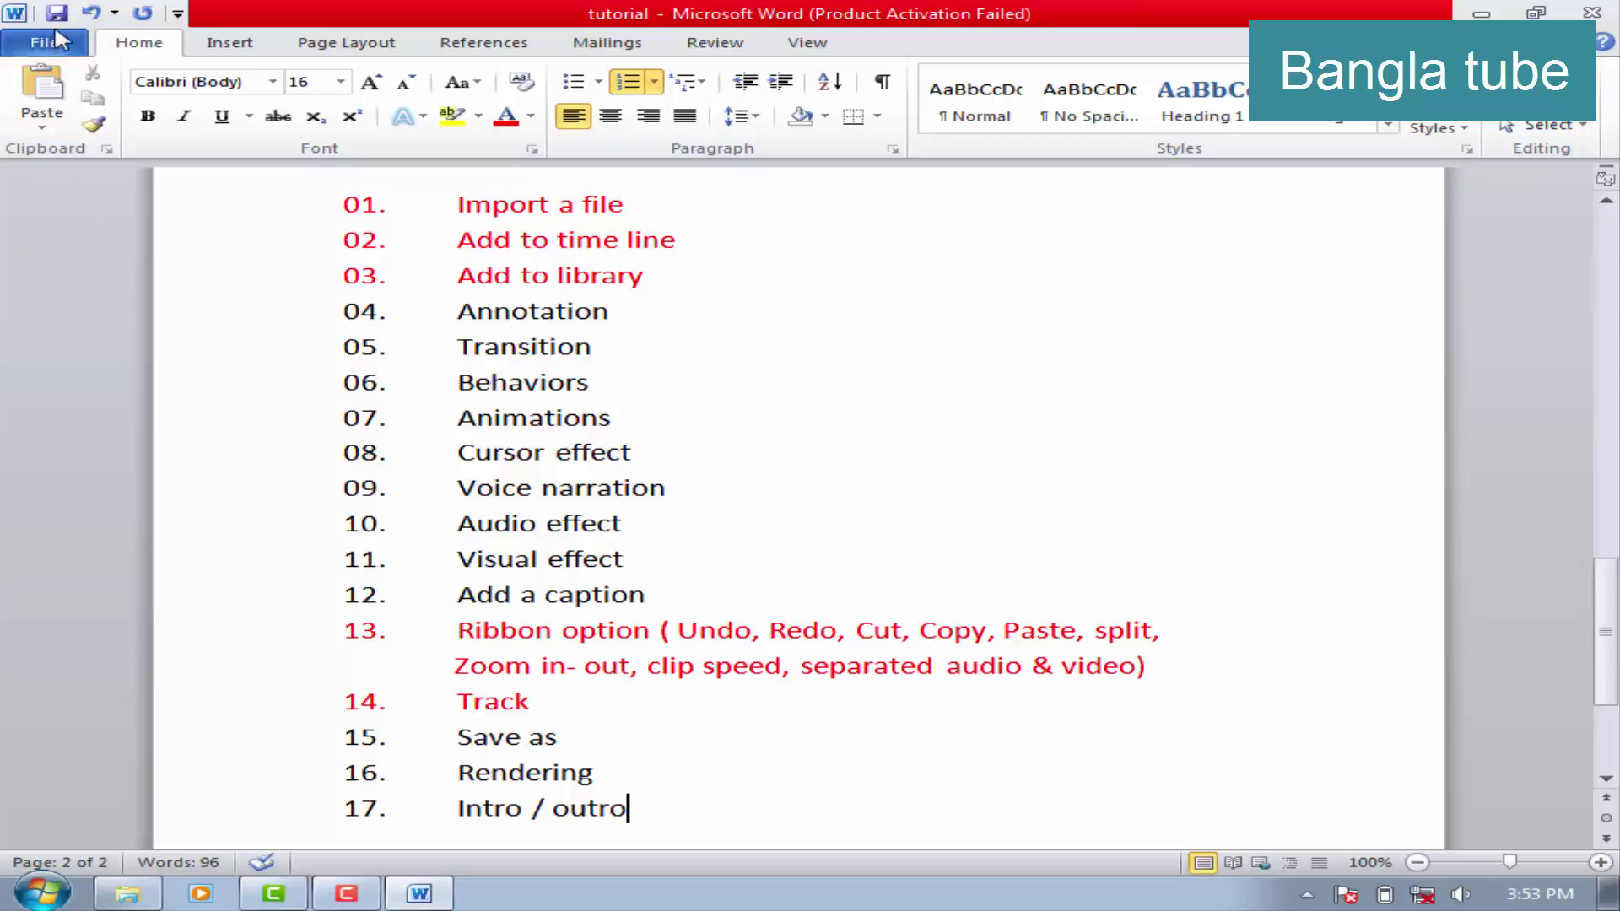
pyautogui.click(57, 12)
pyautogui.click(1481, 13)
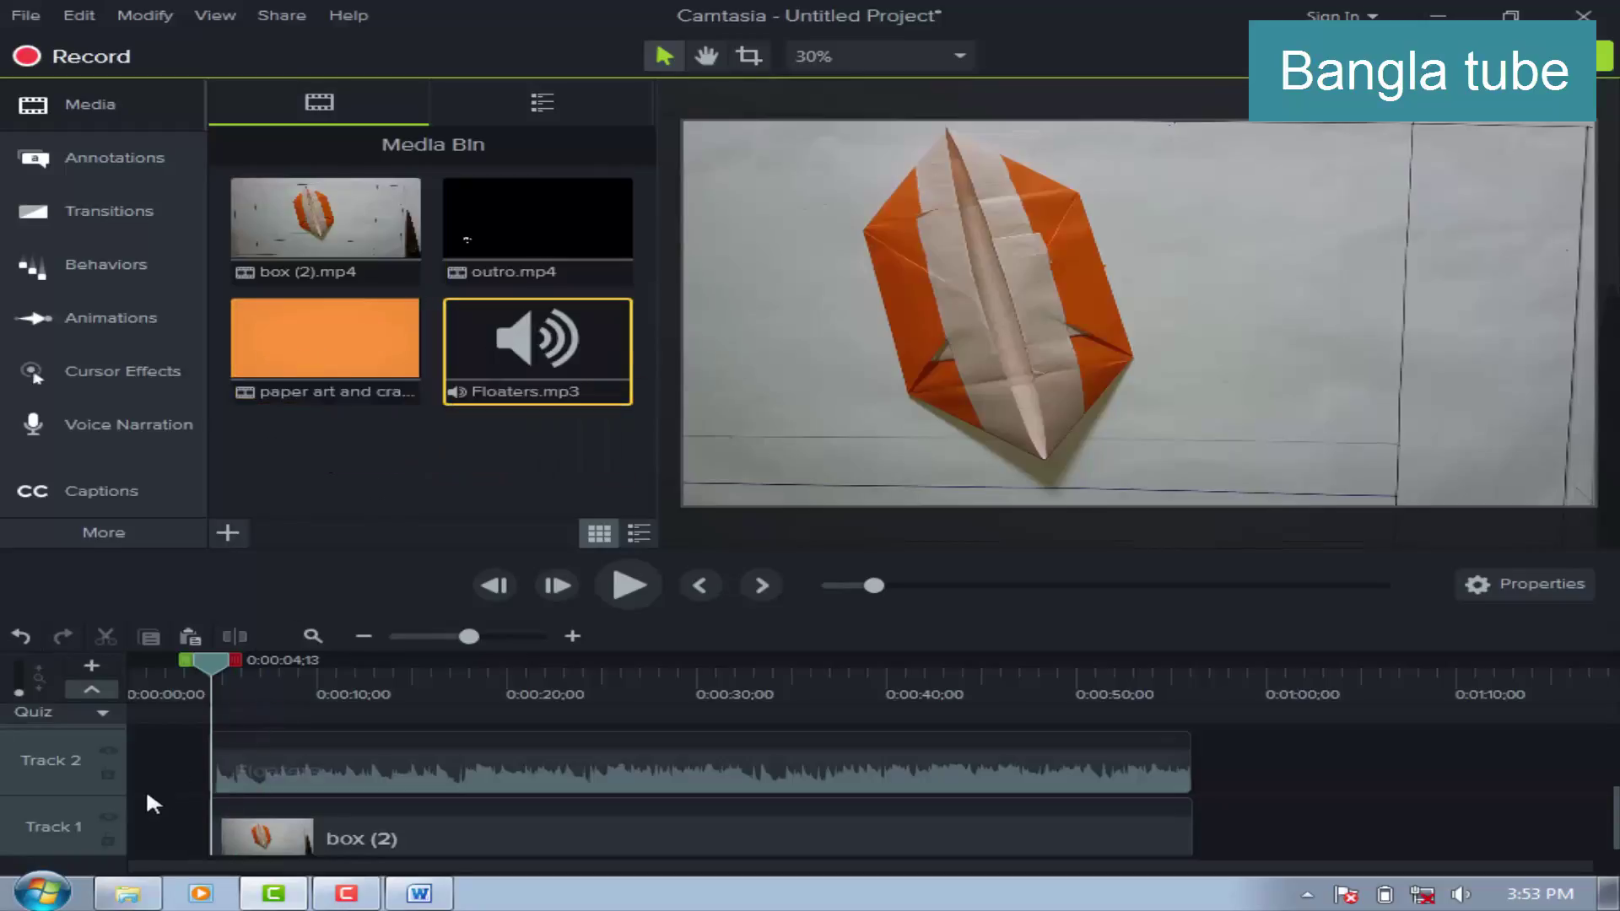
# Move the playhead to about 0:00:04;06 and place the paper art and craft intro clip at the start of Track 3.
pyautogui.moveTo(217, 675)
pyautogui.mouseDown()
pyautogui.moveTo(199, 661)
pyautogui.moveTo(169, 679)
pyautogui.moveTo(199, 686)
pyautogui.mouseUp()
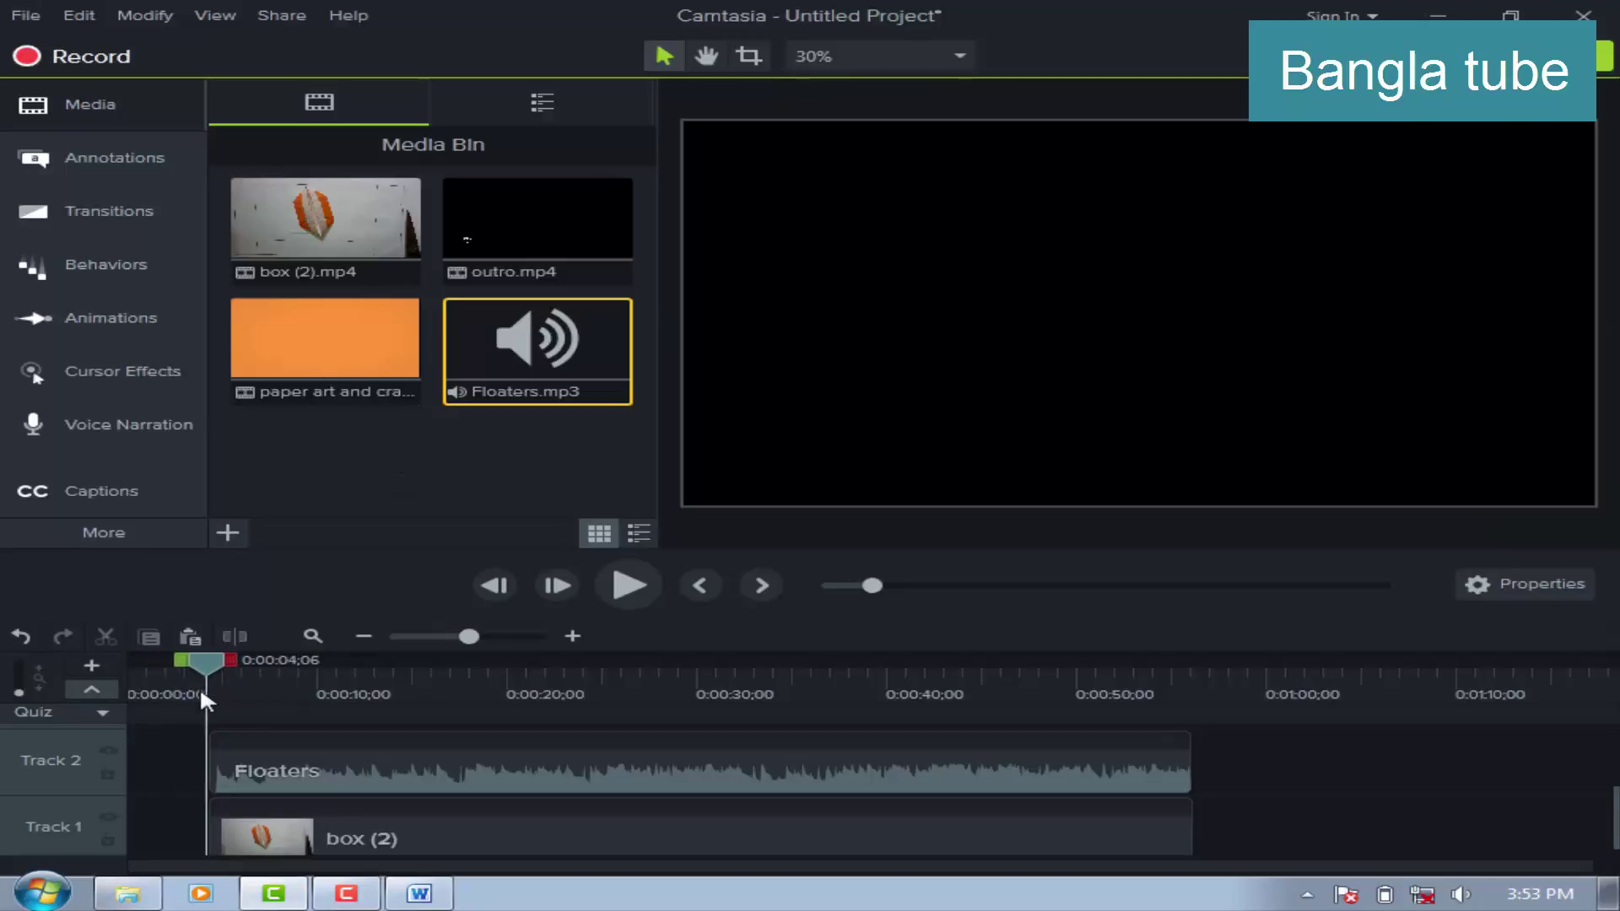
pyautogui.rightClick(321, 345)
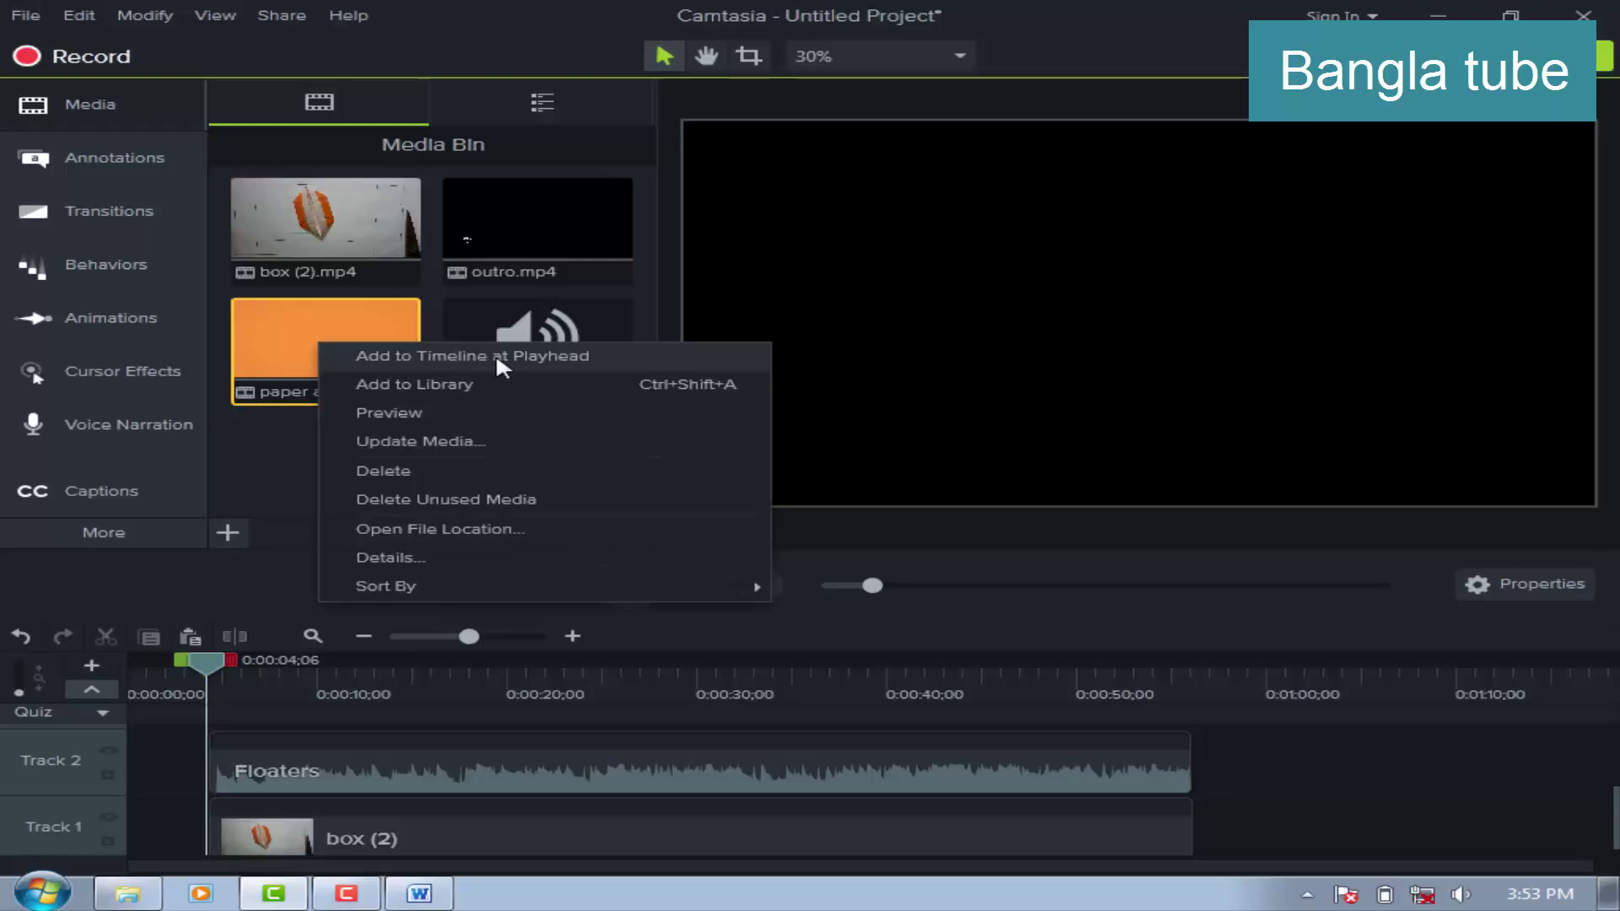
pyautogui.click(287, 458)
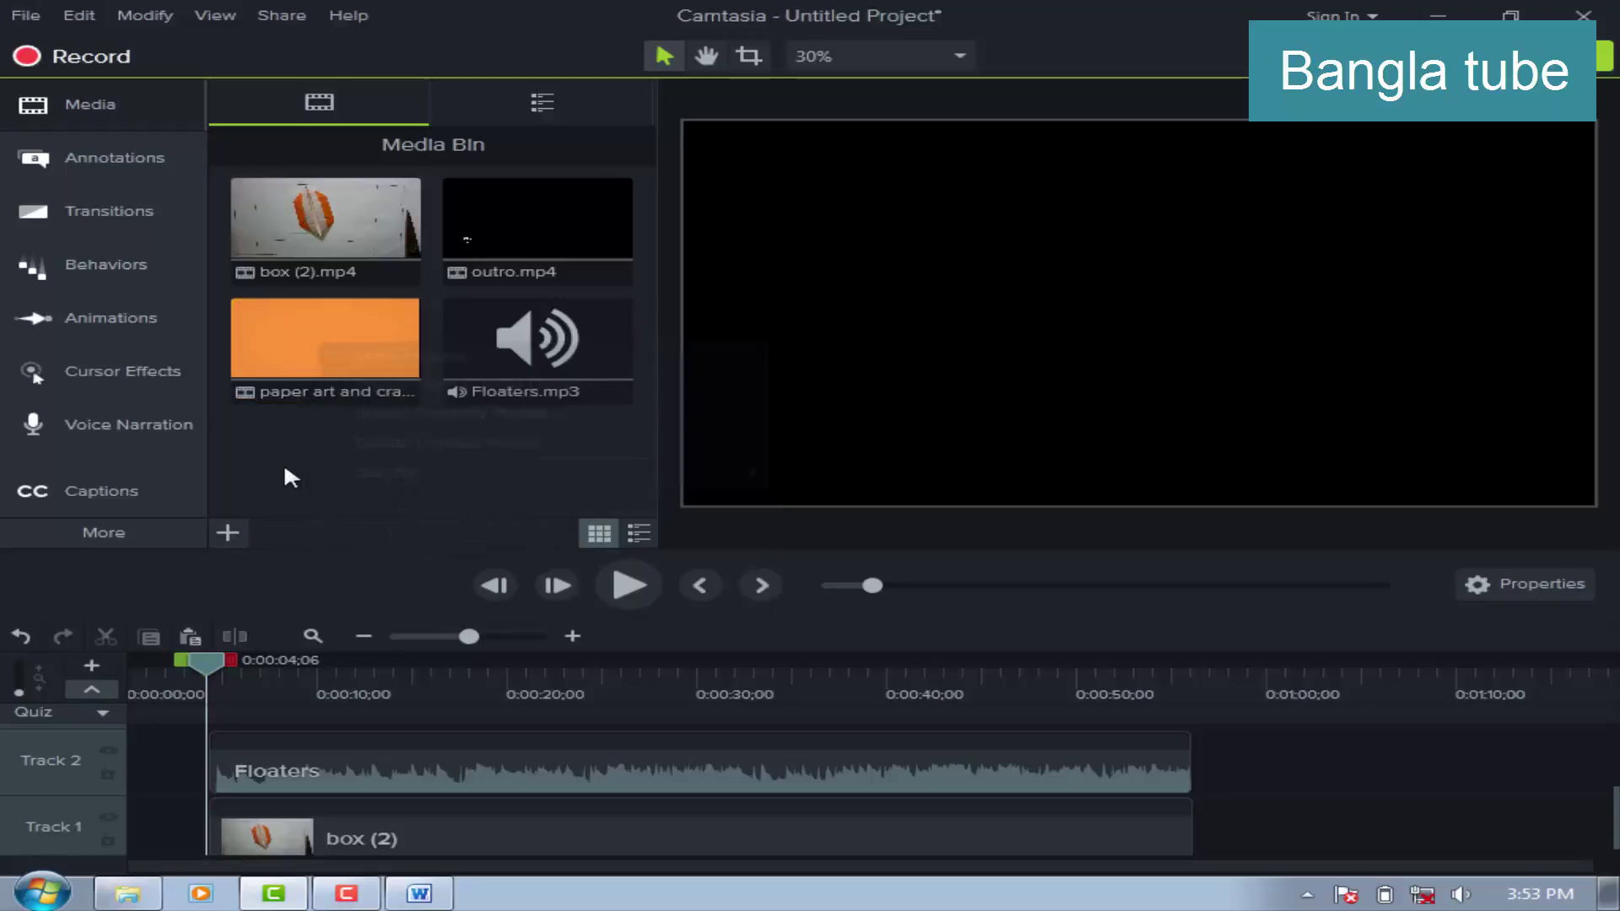
pyautogui.moveTo(319, 330); pyautogui.dragTo(126, 823)
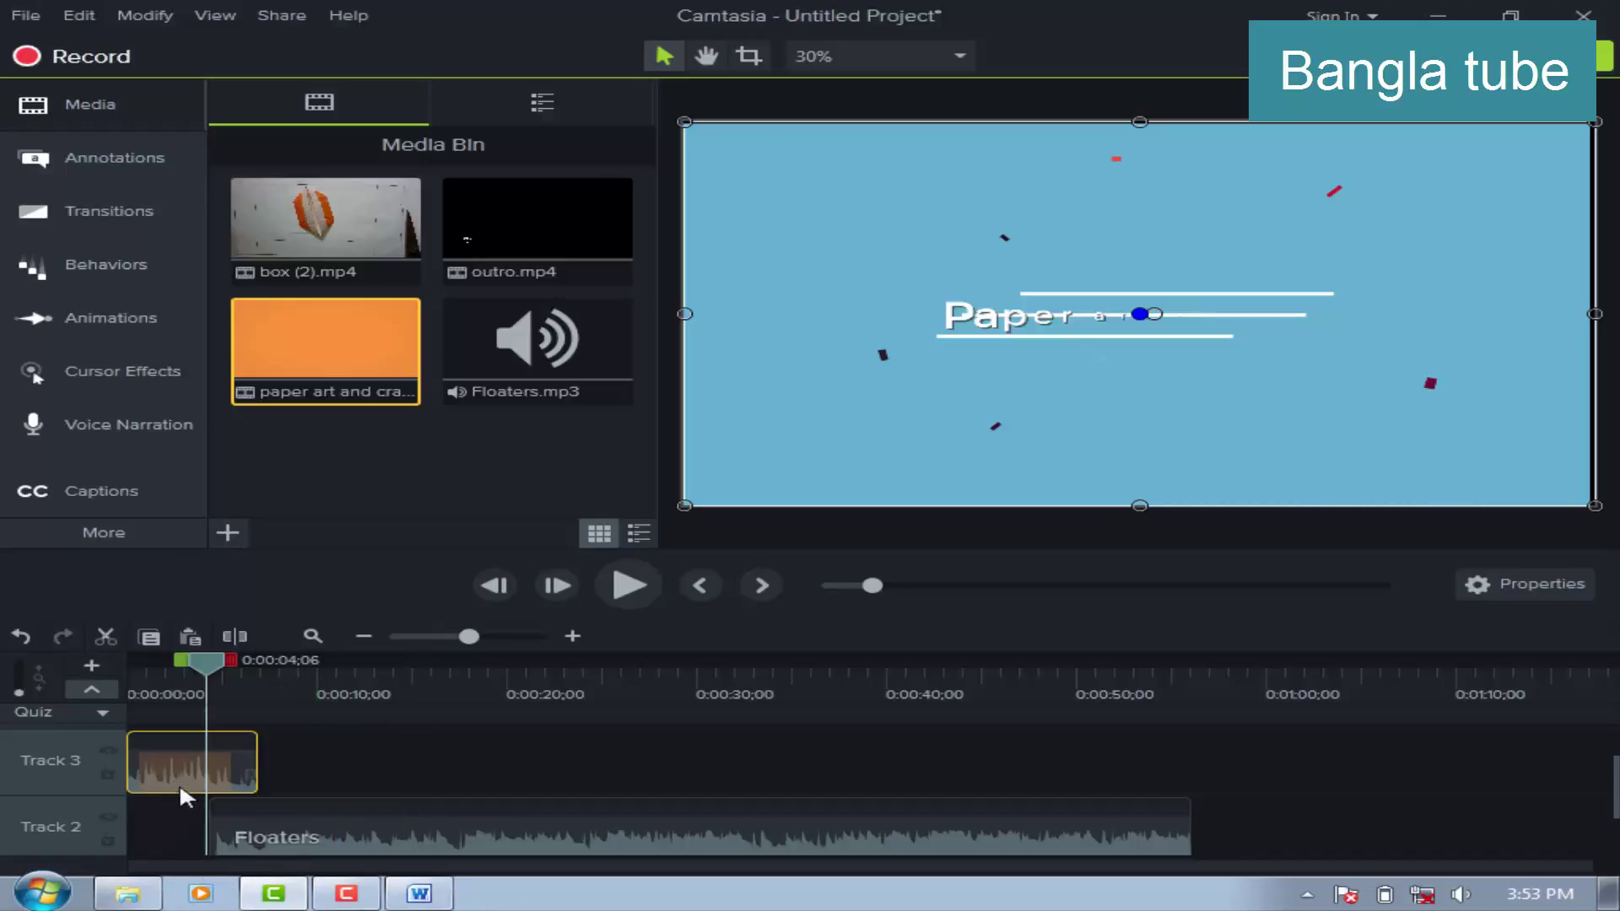
# Shorten the paper art and craft intro clip to a duration of 00:00:04;10 and move it to Track 1 directly before the box (2) clip.
pyautogui.click(232, 830)
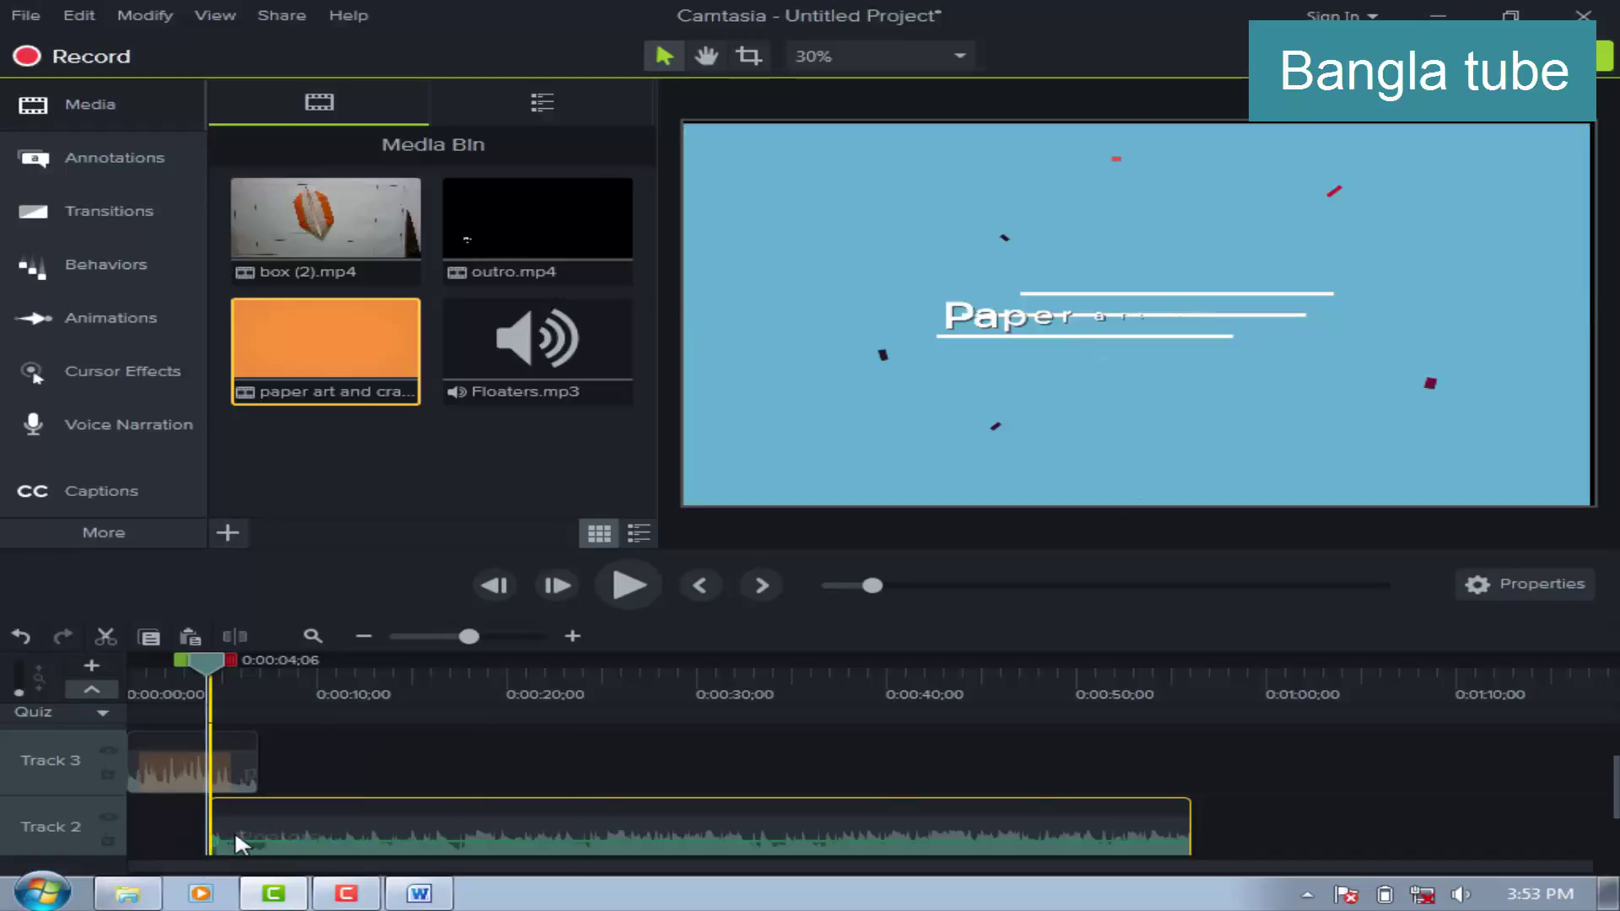
pyautogui.moveTo(243, 835); pyautogui.dragTo(244, 835)
pyautogui.moveTo(1611, 797)
pyautogui.mouseDown()
pyautogui.moveTo(1611, 823)
pyautogui.moveTo(1611, 803)
pyautogui.mouseUp()
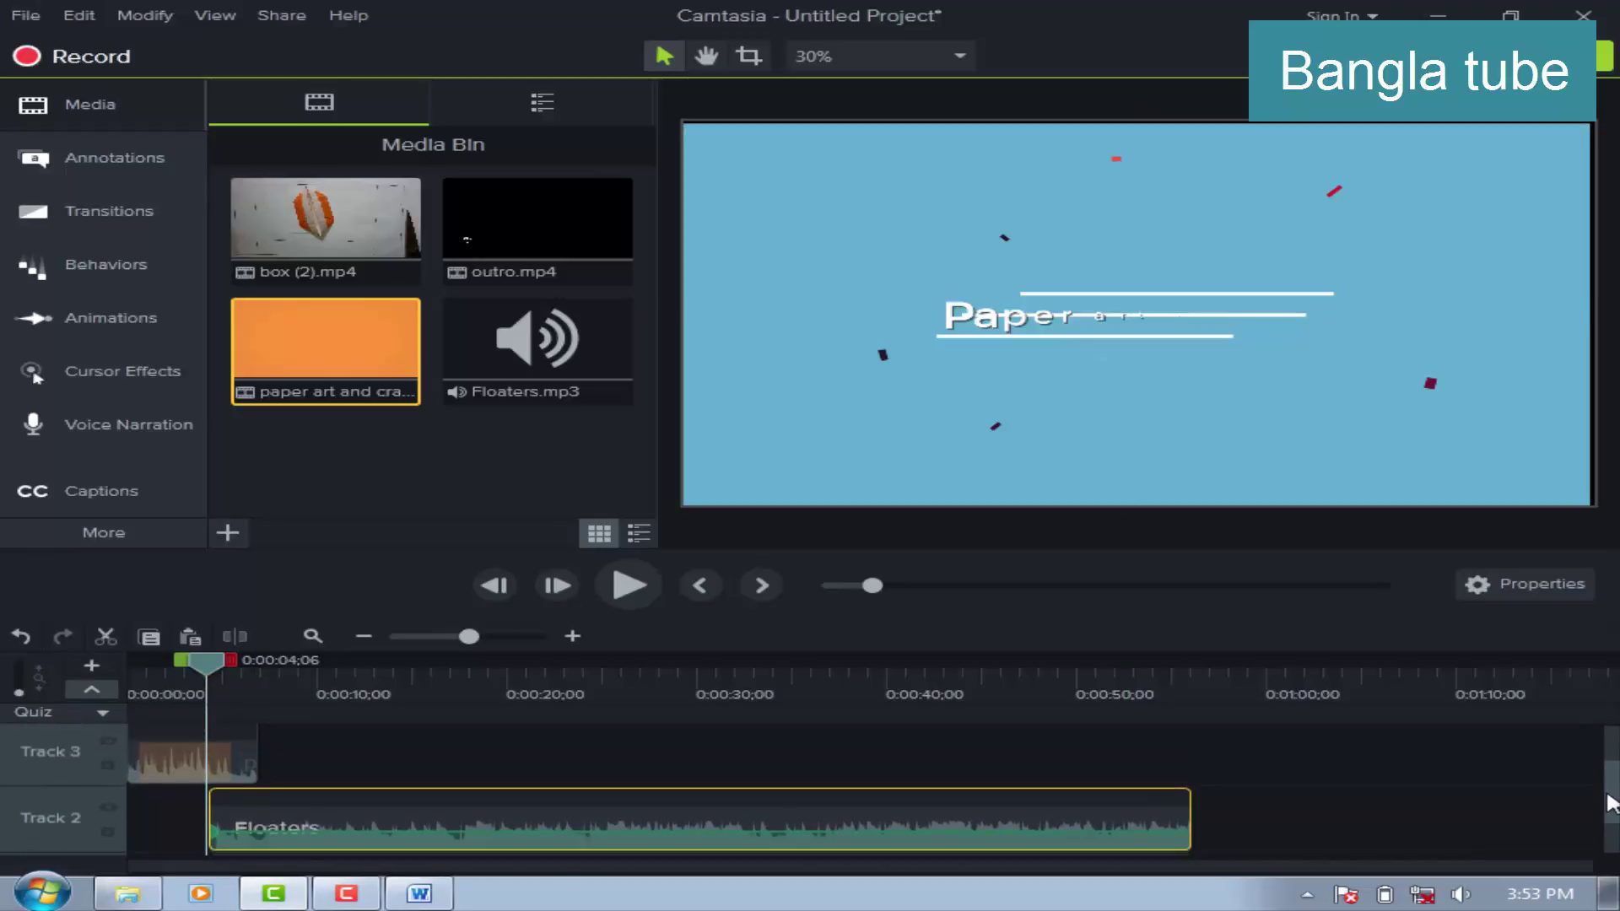
pyautogui.click(245, 759)
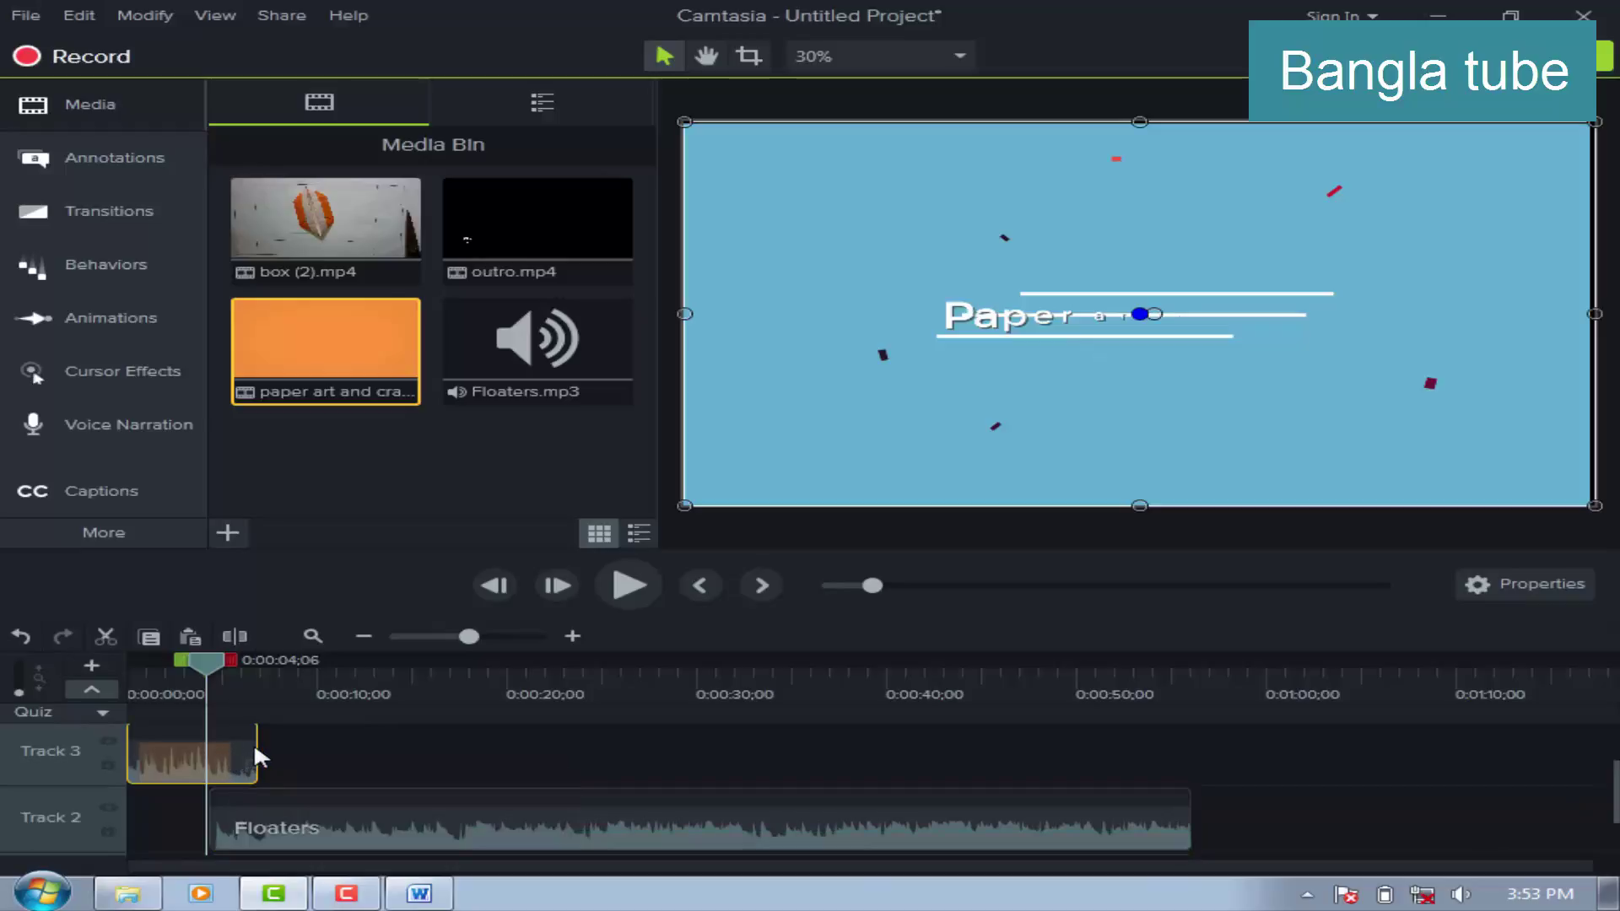
pyautogui.moveTo(257, 744); pyautogui.dragTo(211, 748)
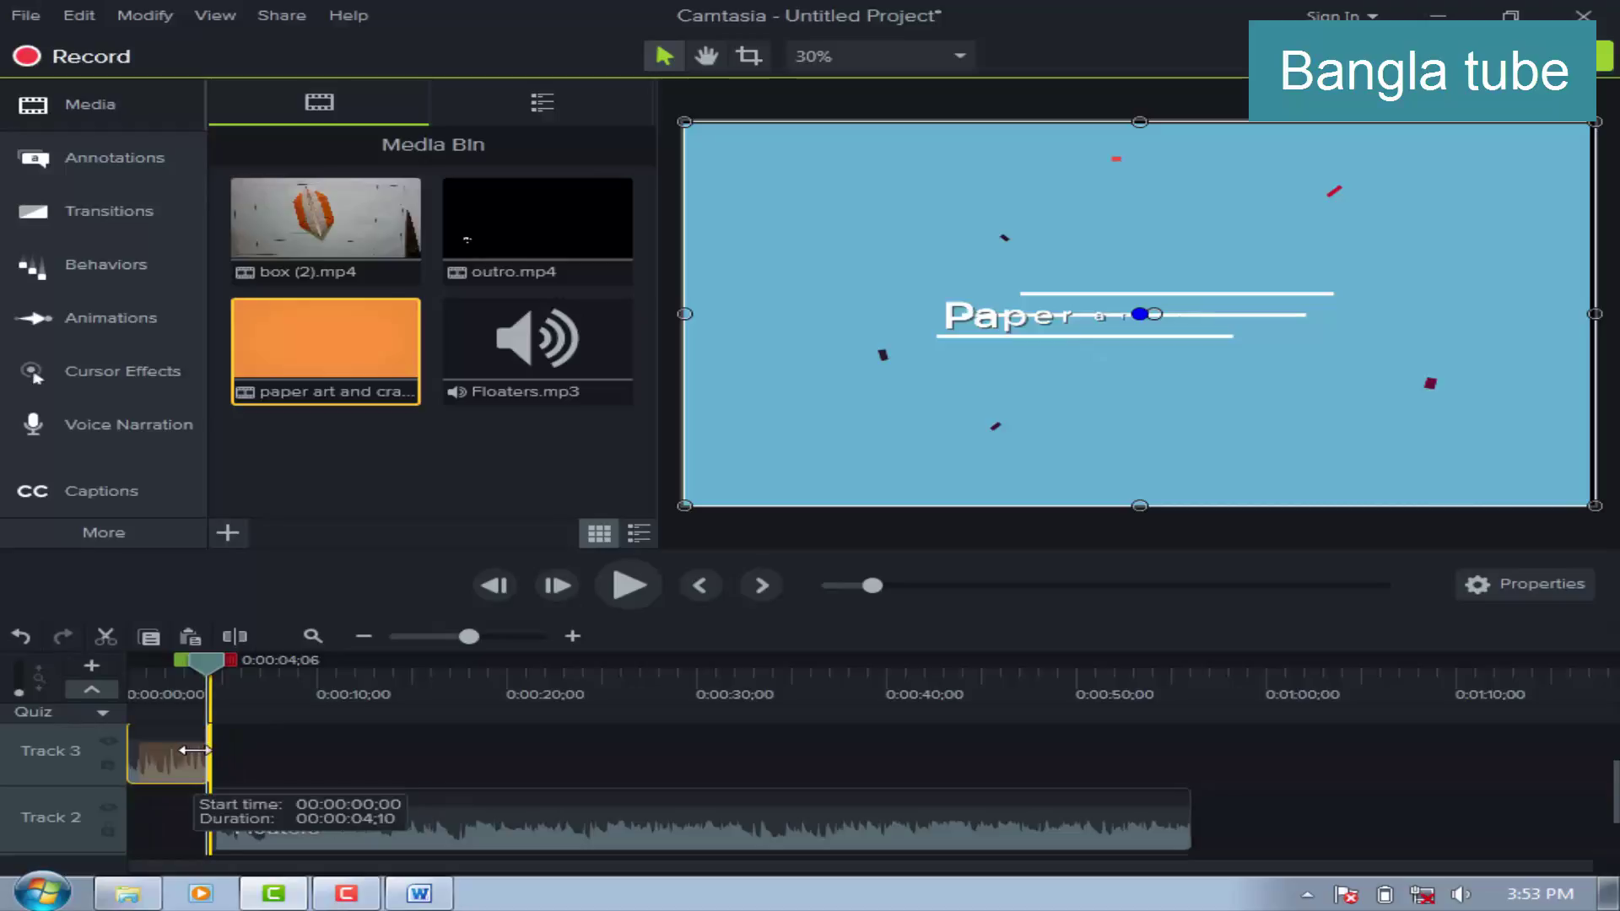
pyautogui.moveTo(174, 738); pyautogui.dragTo(154, 845)
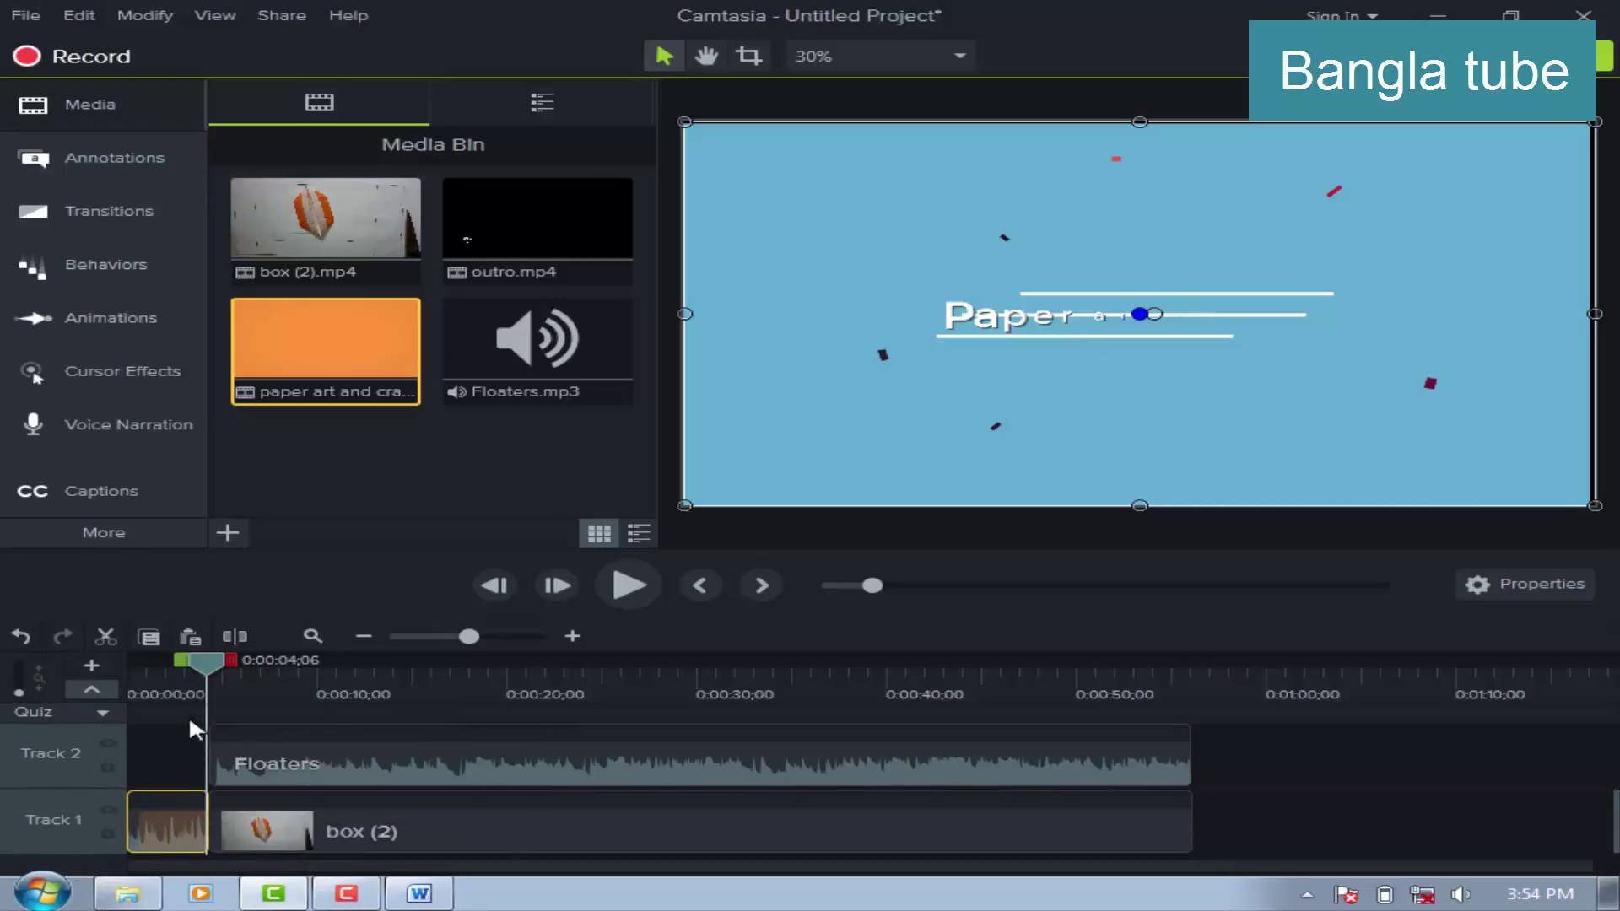
# Play the timeline from about 0:00:00;06 through the cut between the intro and the box (2) clip, then return the playhead near the start.
pyautogui.moveTo(195, 661); pyautogui.dragTo(125, 683)
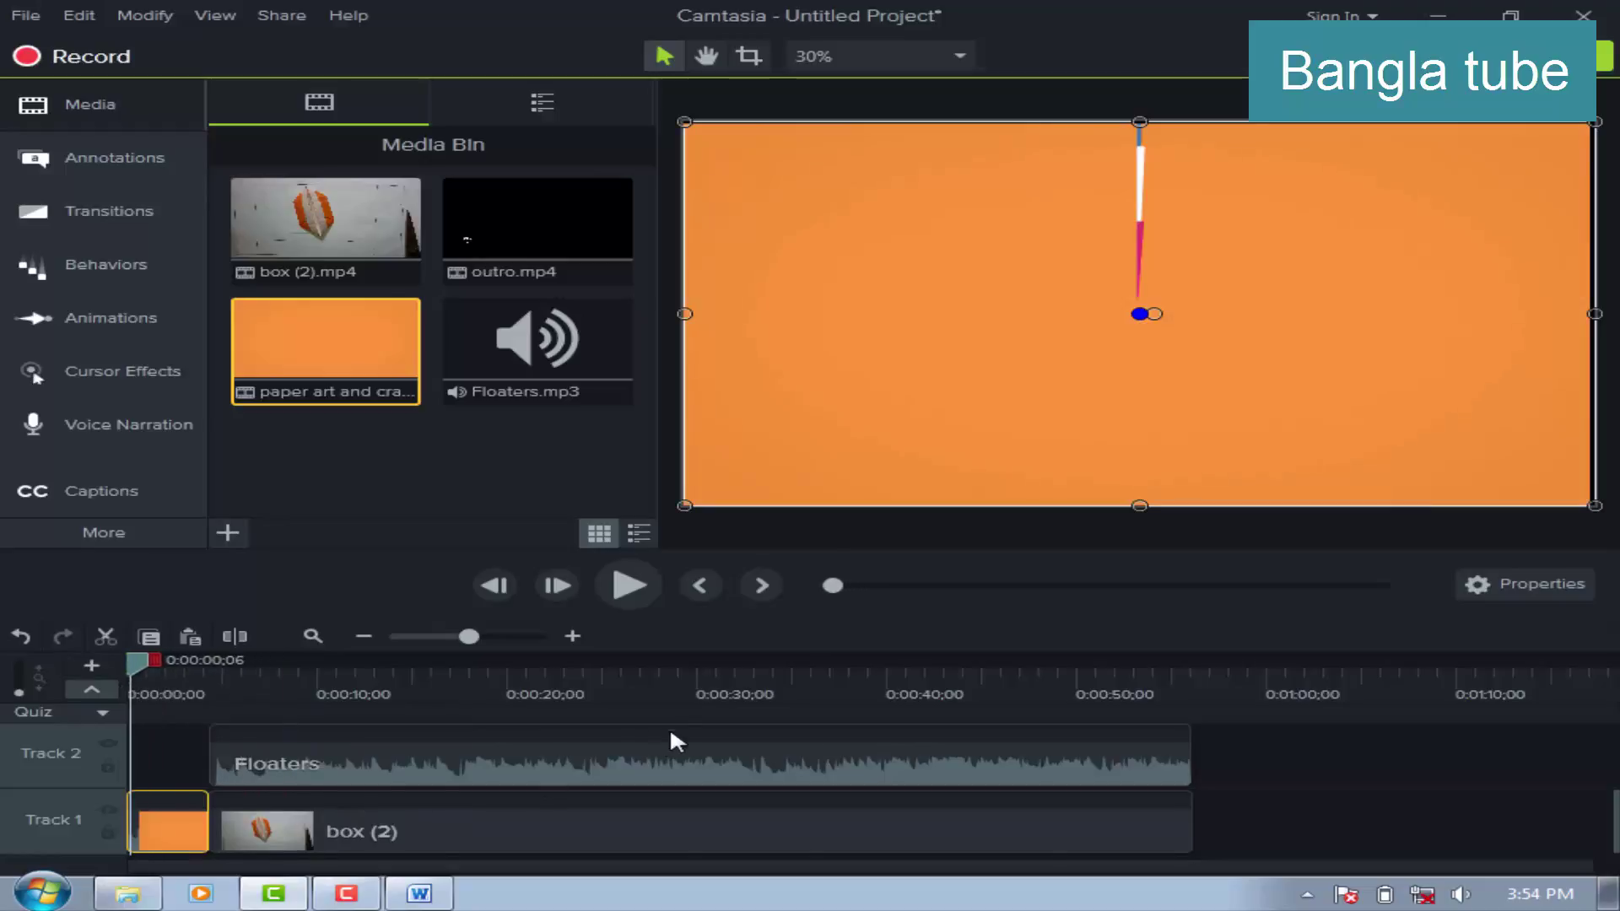
pyautogui.click(641, 572)
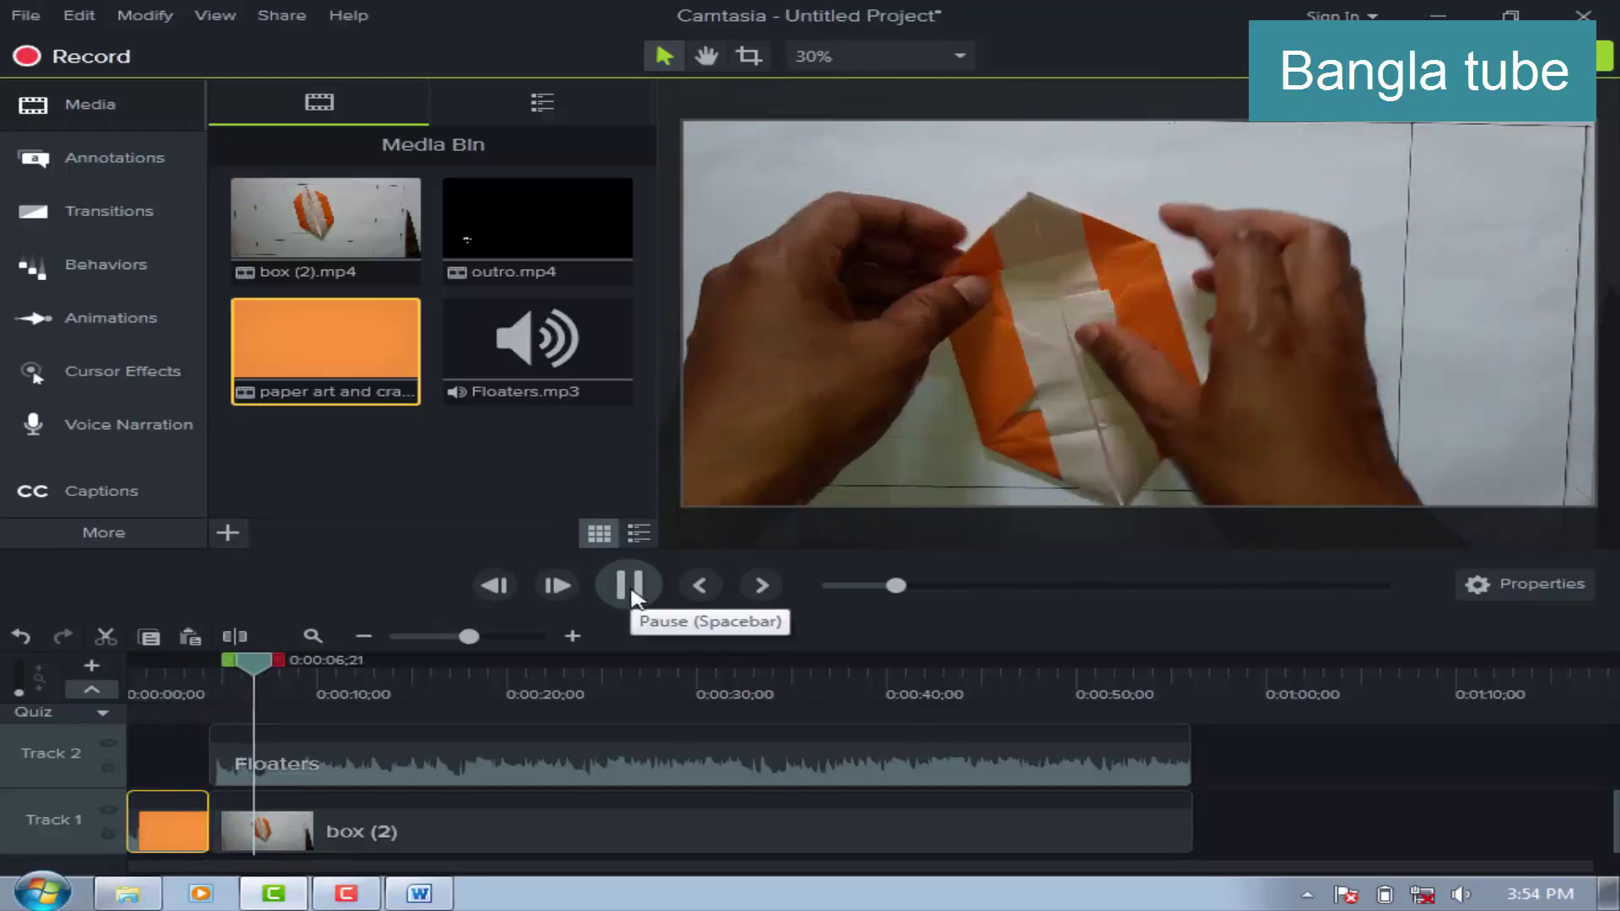
pyautogui.click(628, 585)
pyautogui.moveTo(262, 670); pyautogui.dragTo(140, 722)
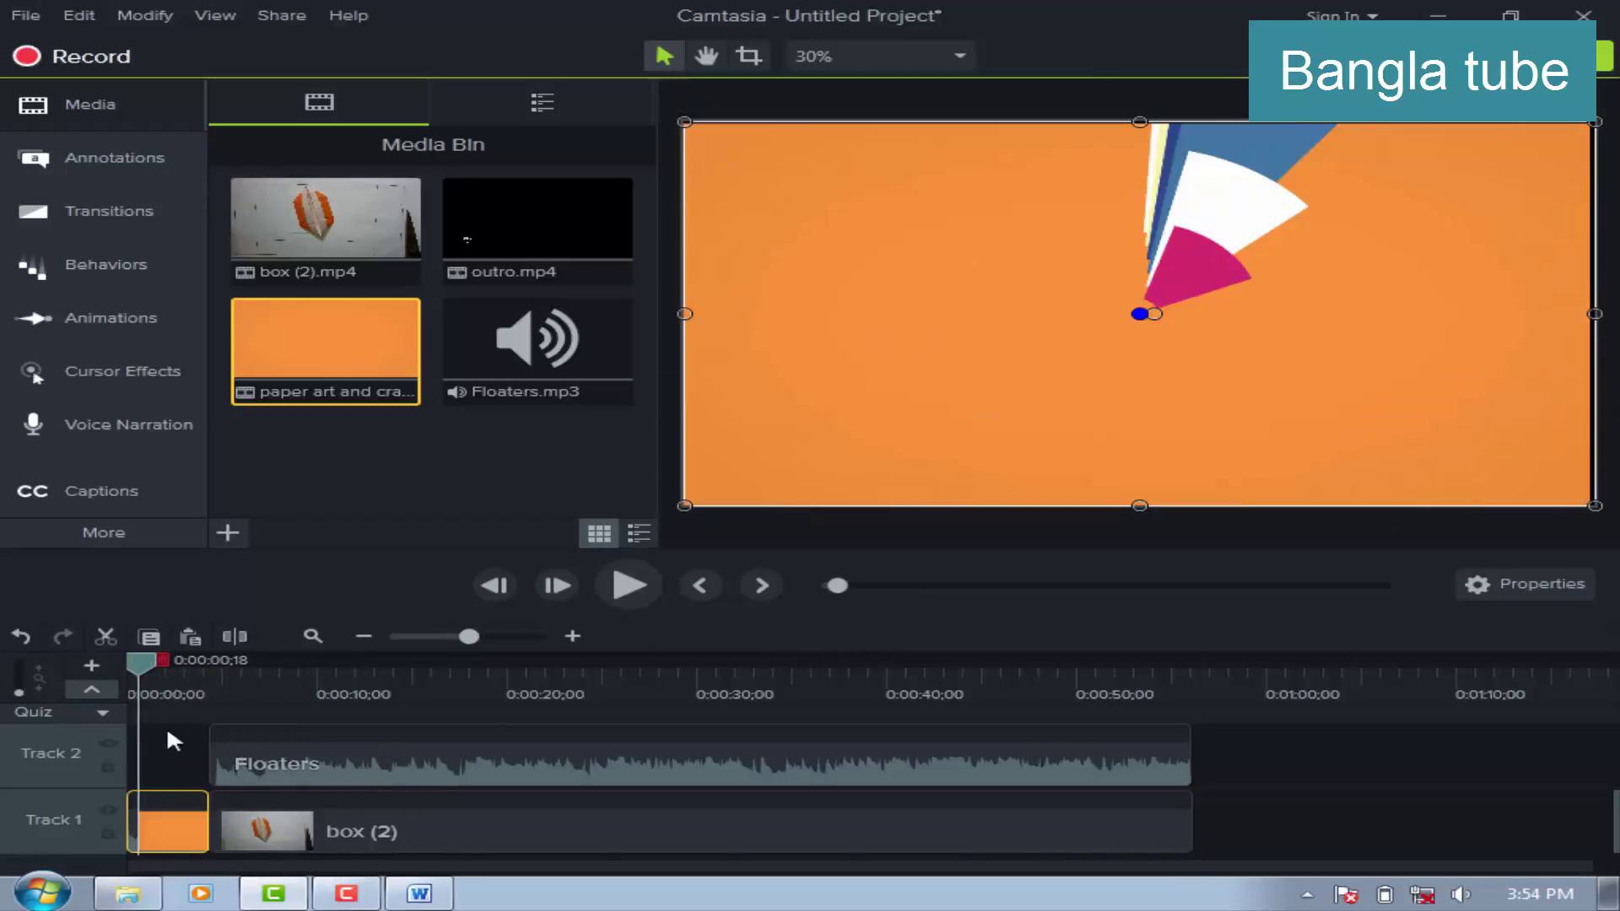
# Place the playhead at 0:00:04;11, where the intro meets the box (2) clip, and browse the available transitions.
pyautogui.click(225, 826)
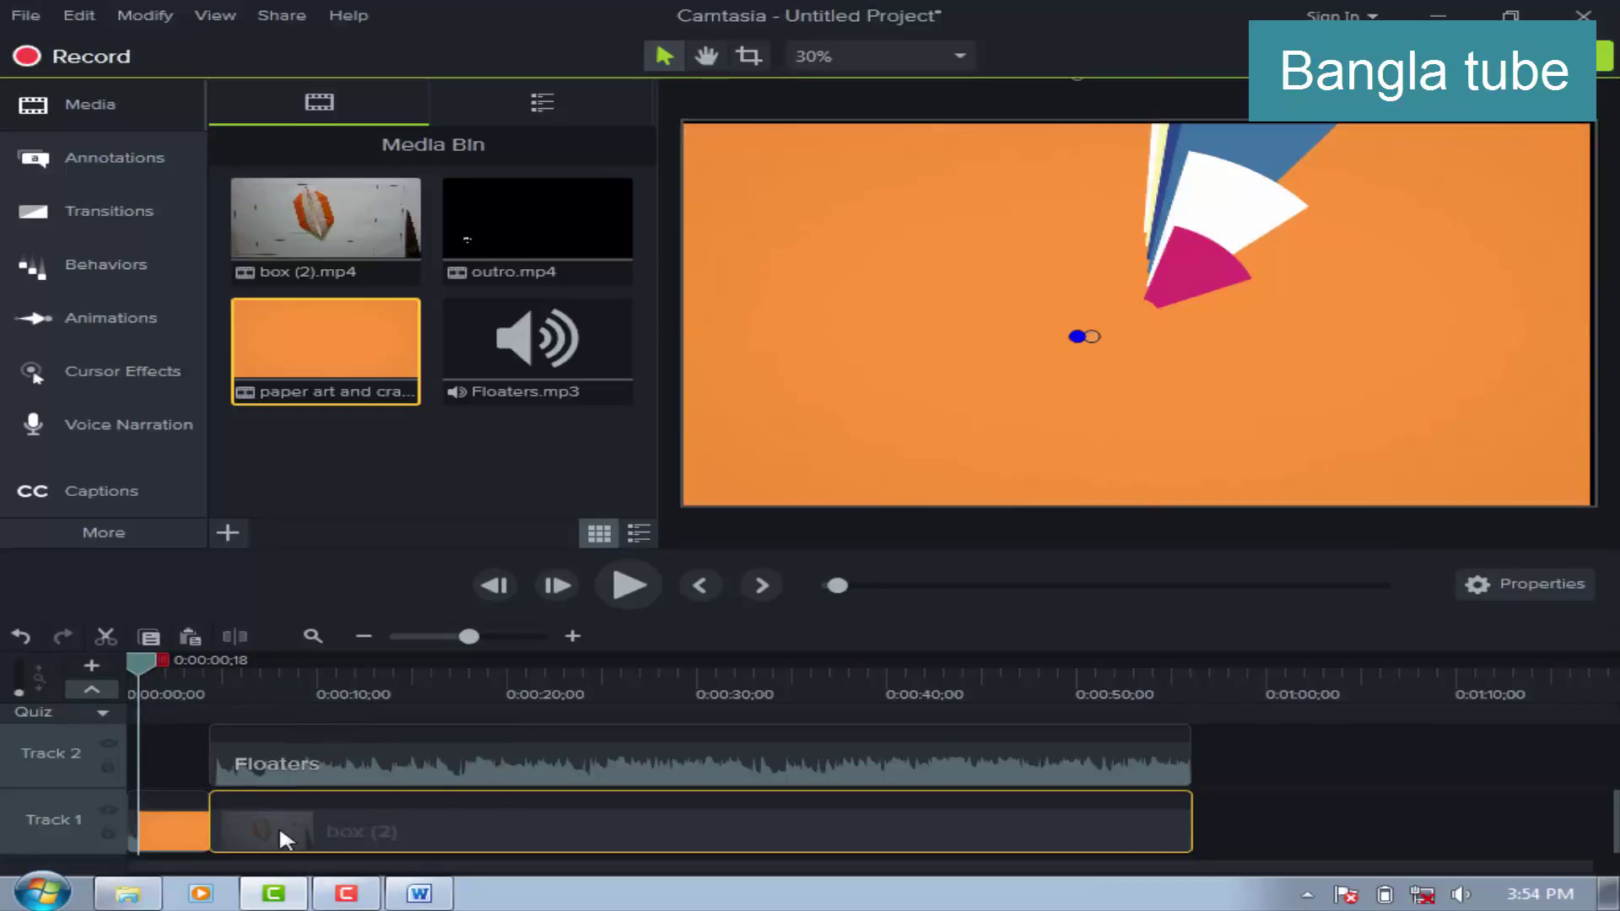
pyautogui.moveTo(140, 661); pyautogui.dragTo(211, 661)
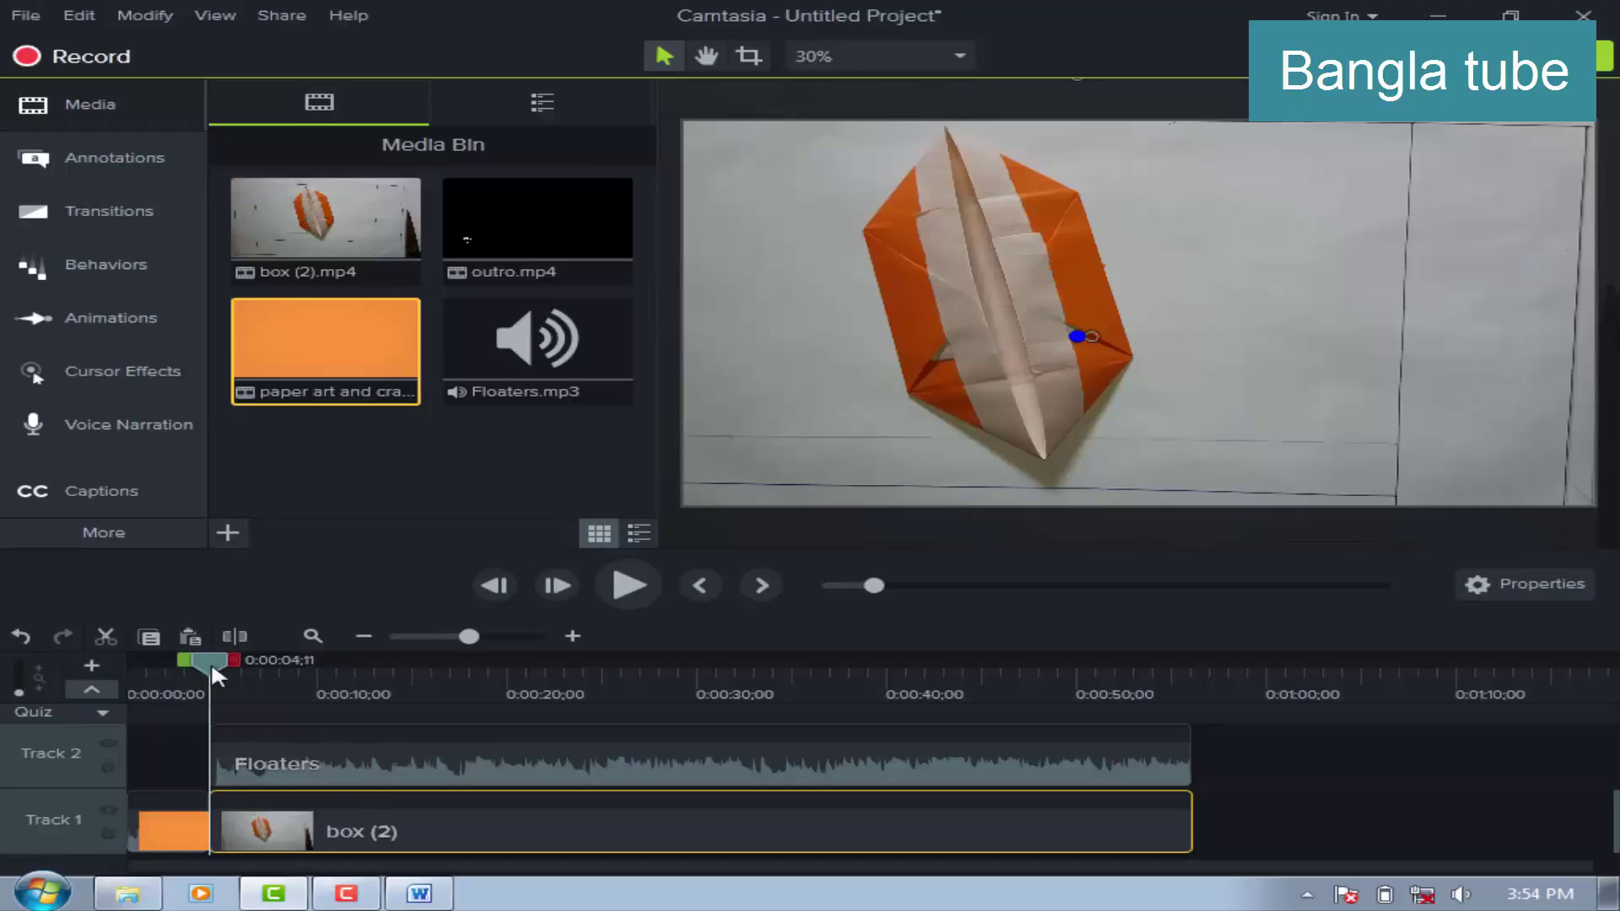
pyautogui.click(98, 211)
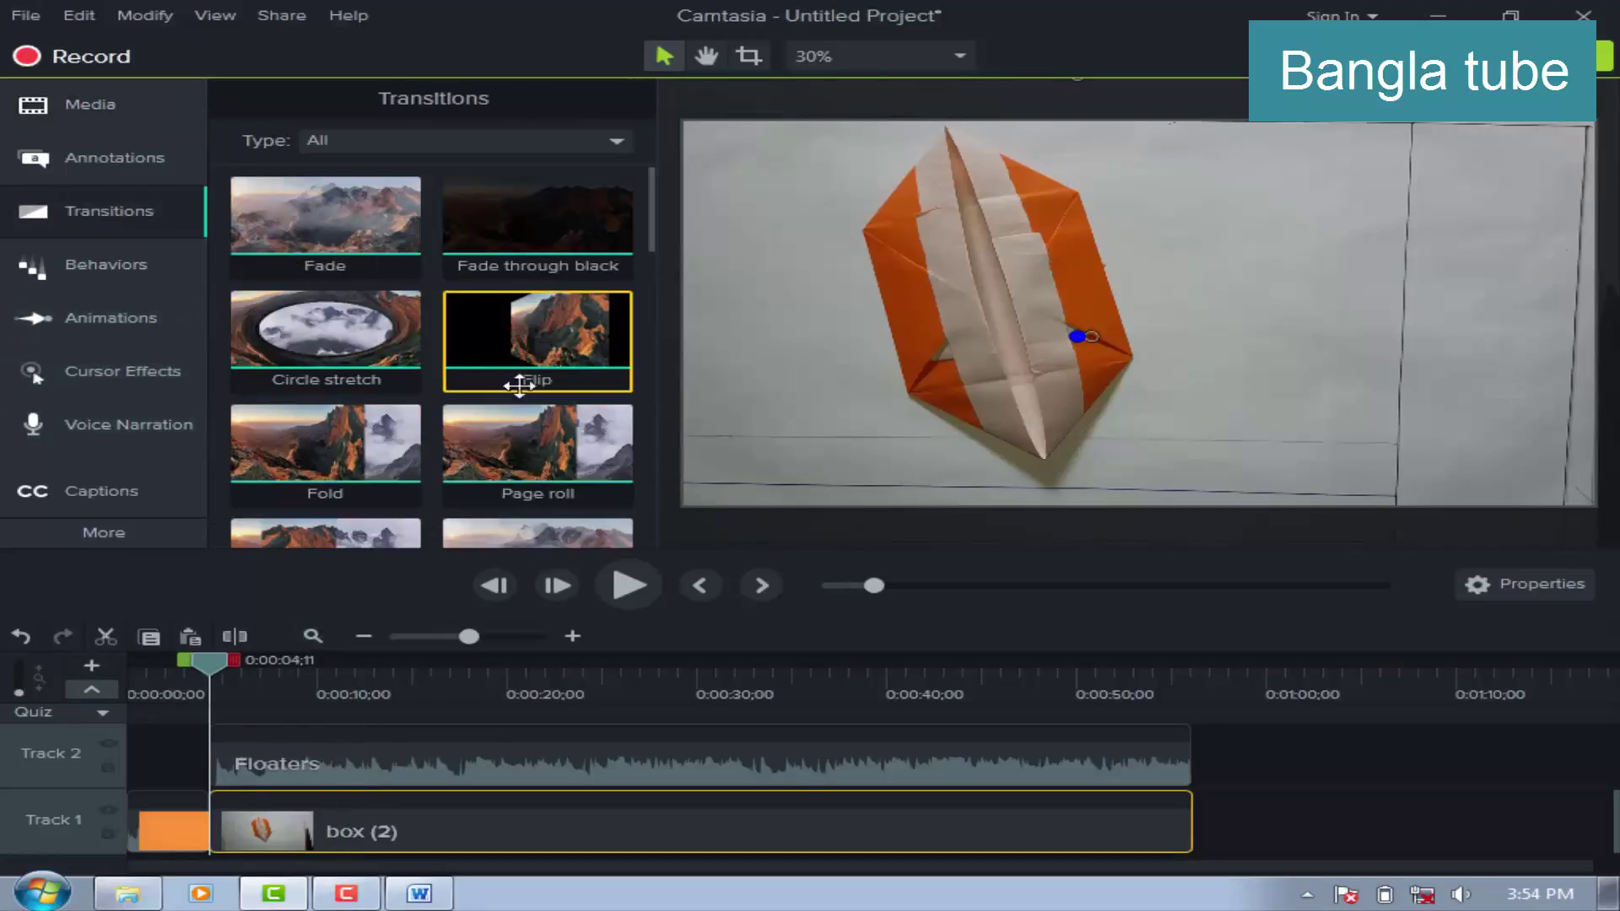
pyautogui.moveTo(655, 228); pyautogui.dragTo(636, 277)
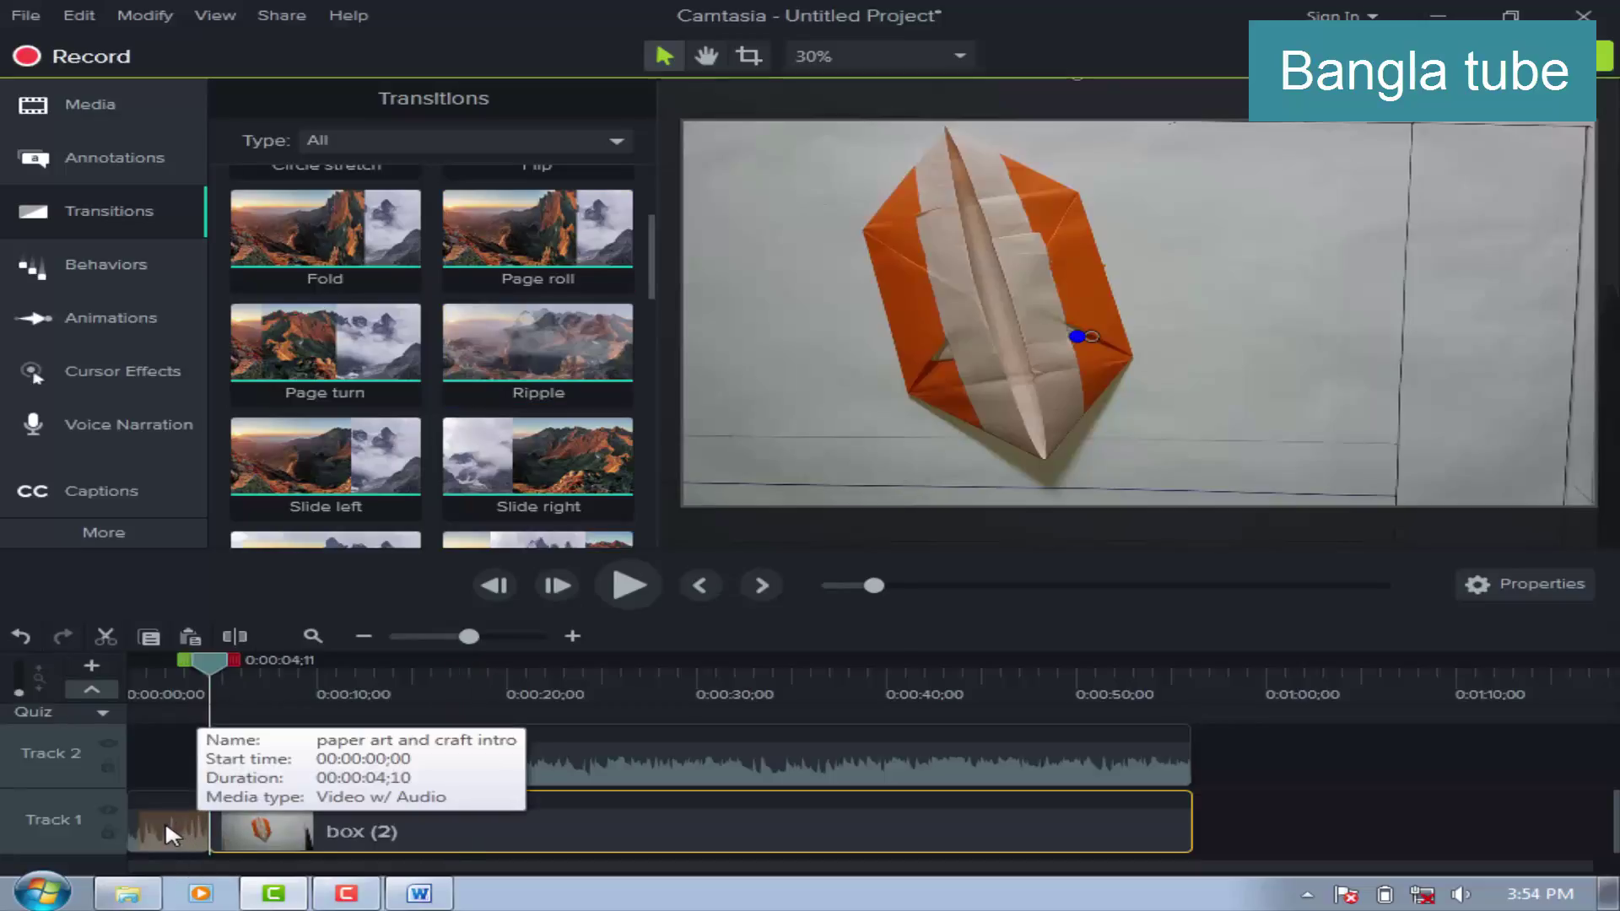
# Move the playhead to 0:00:56;04 and add outro.mp4 to Track 1 right after the box (2) clip.
pyautogui.moveTo(212, 663); pyautogui.dragTo(1195, 756)
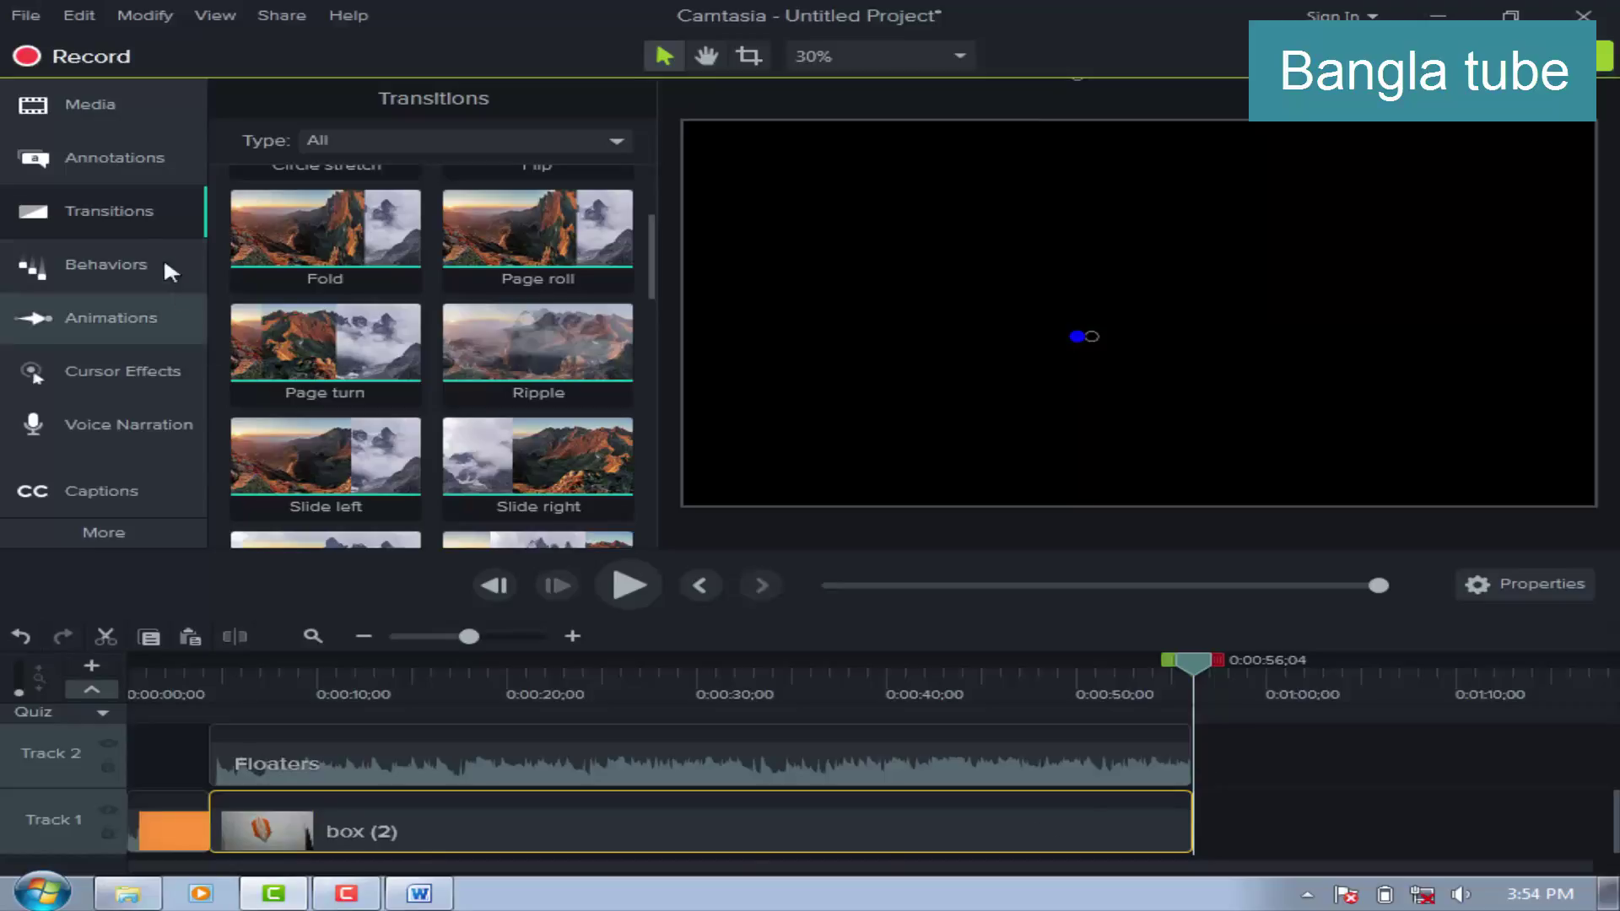
pyautogui.click(61, 99)
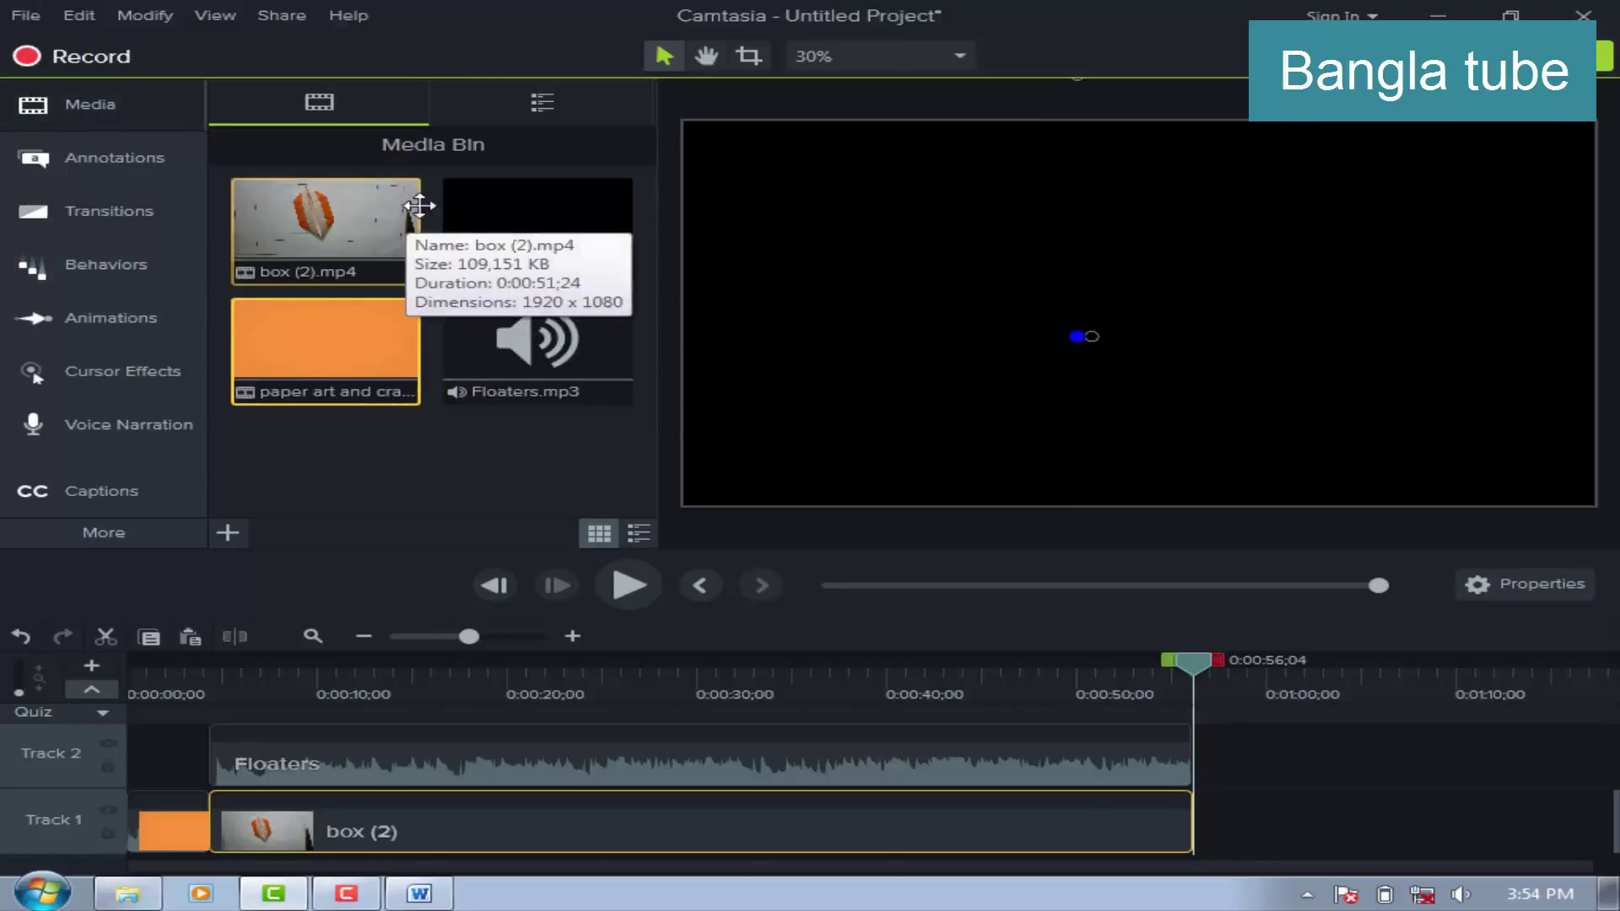
pyautogui.moveTo(544, 234); pyautogui.dragTo(1197, 856)
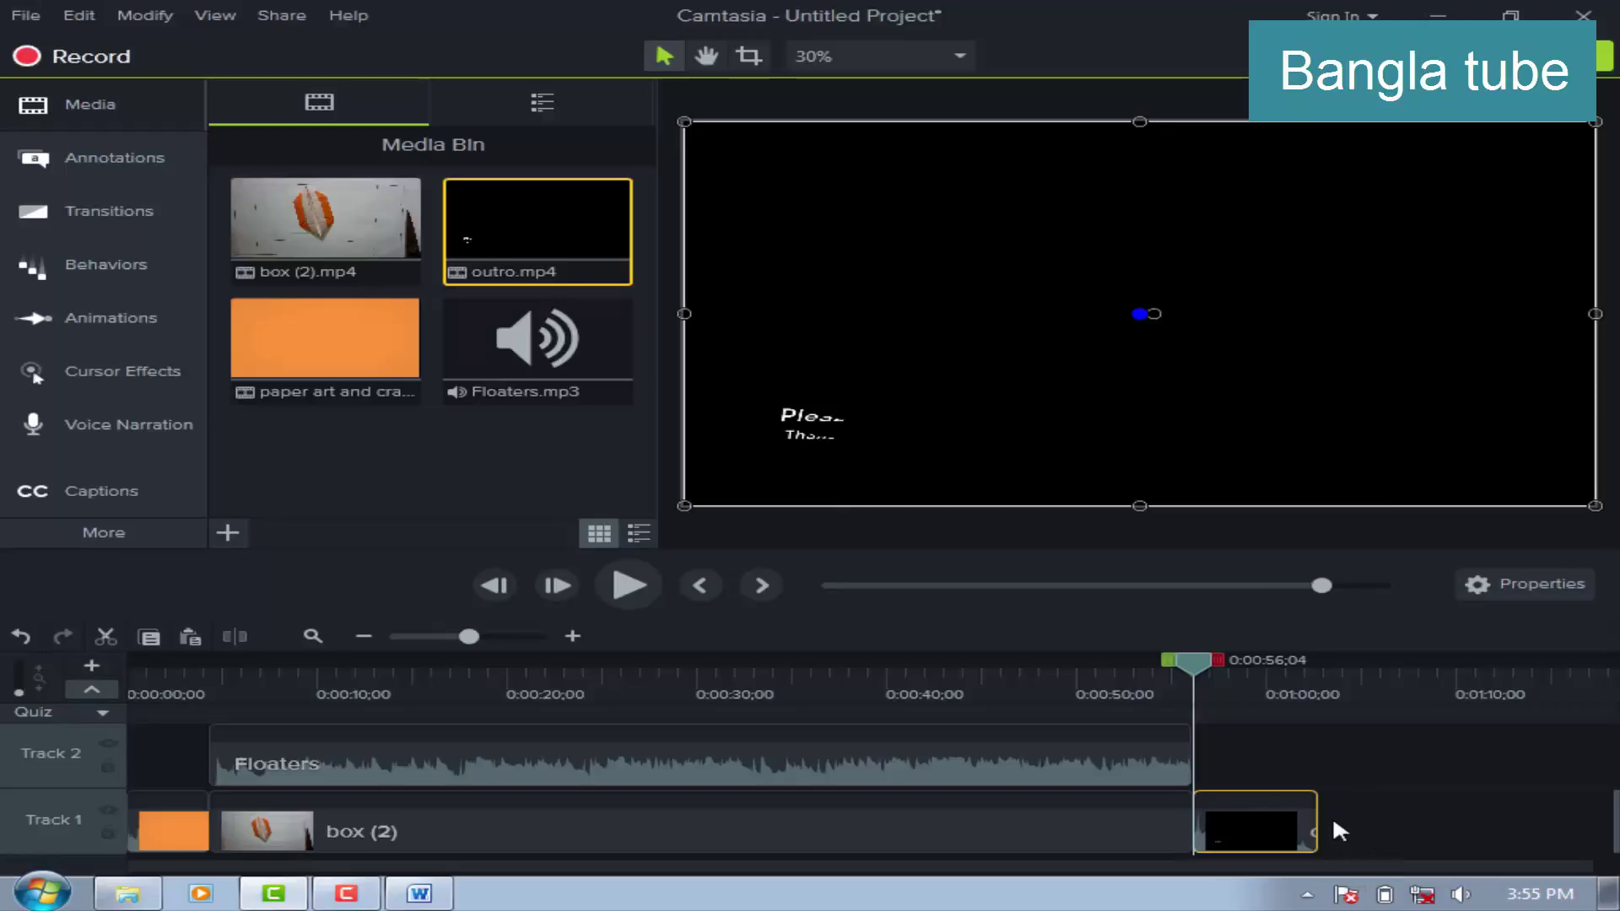
# Play the timeline from 0:00:54;04 through the outro clip and pause near its end.
pyautogui.moveTo(1196, 655); pyautogui.dragTo(1157, 662)
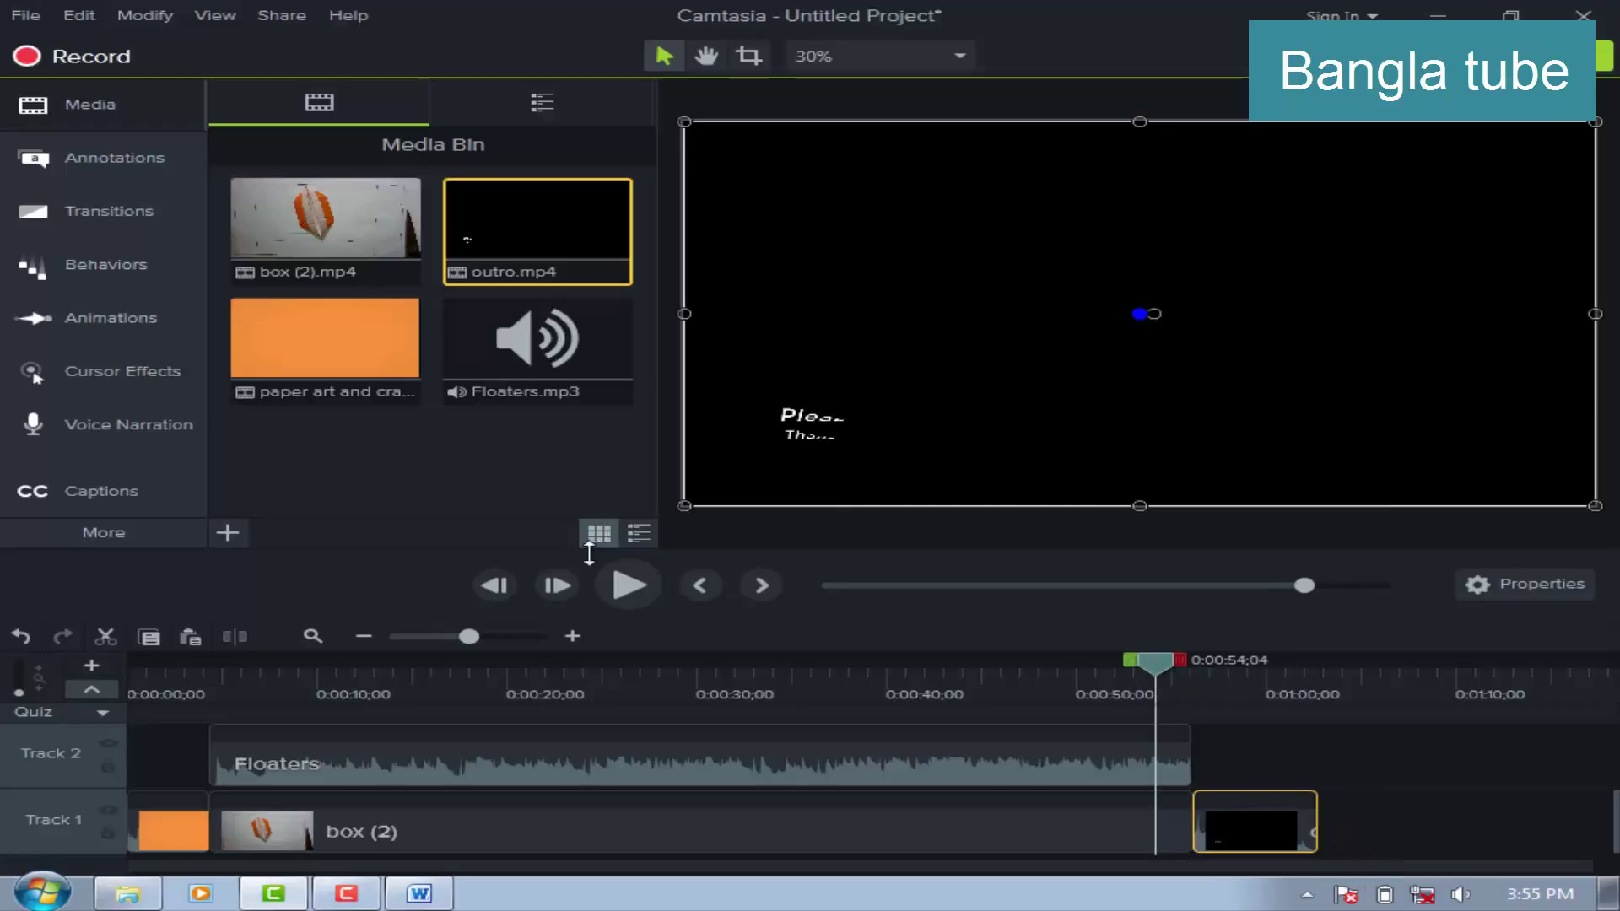
pyautogui.click(627, 584)
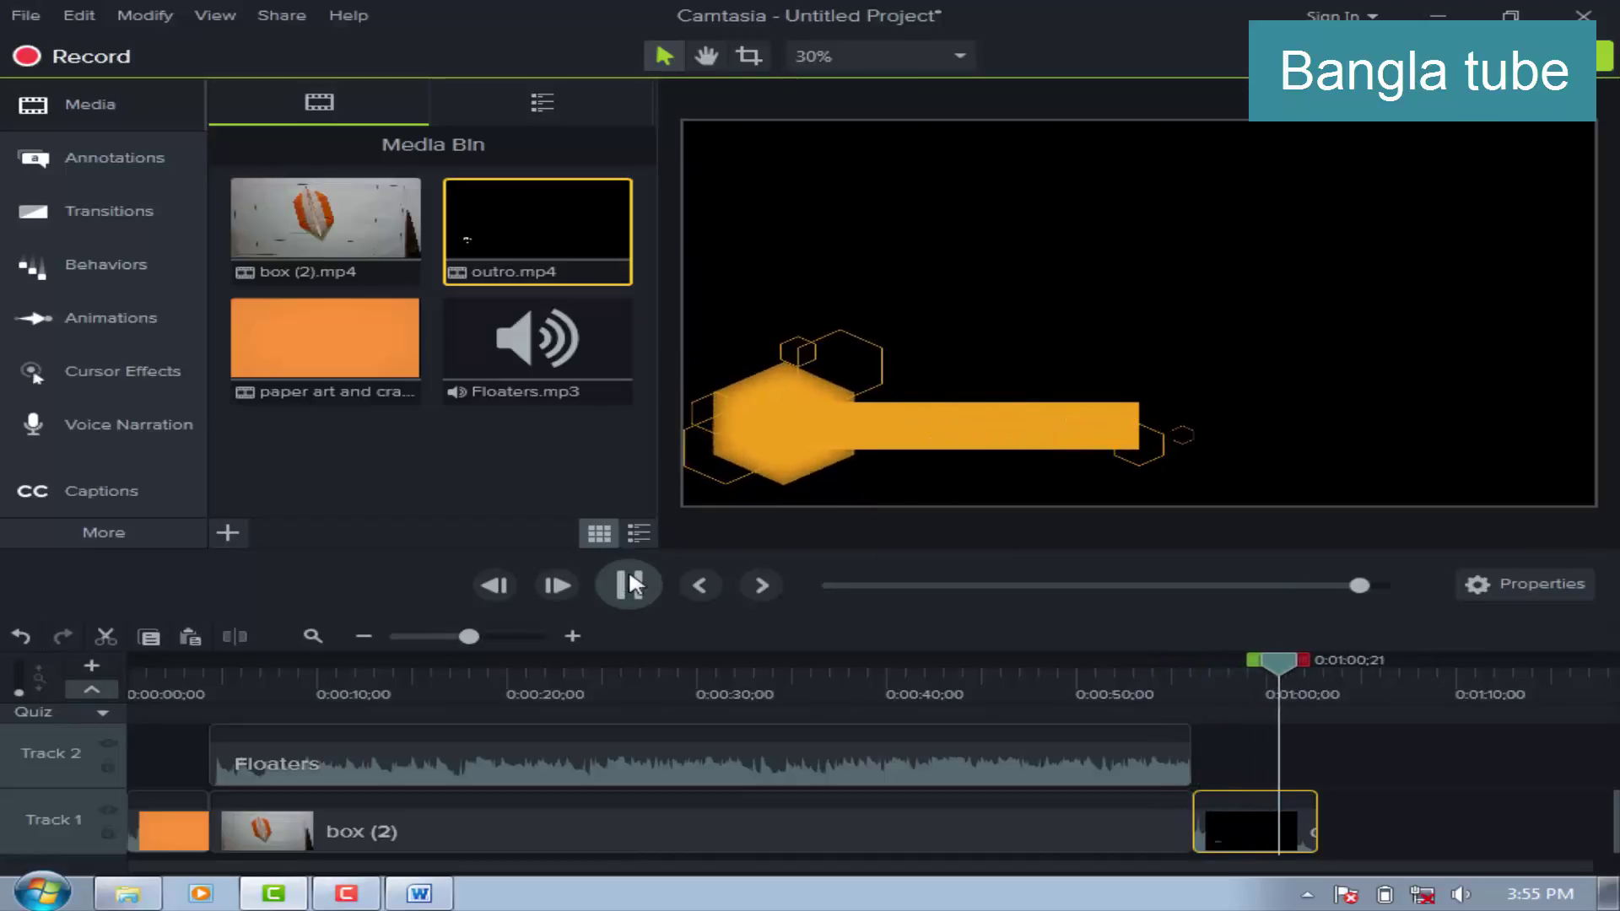
pyautogui.click(630, 575)
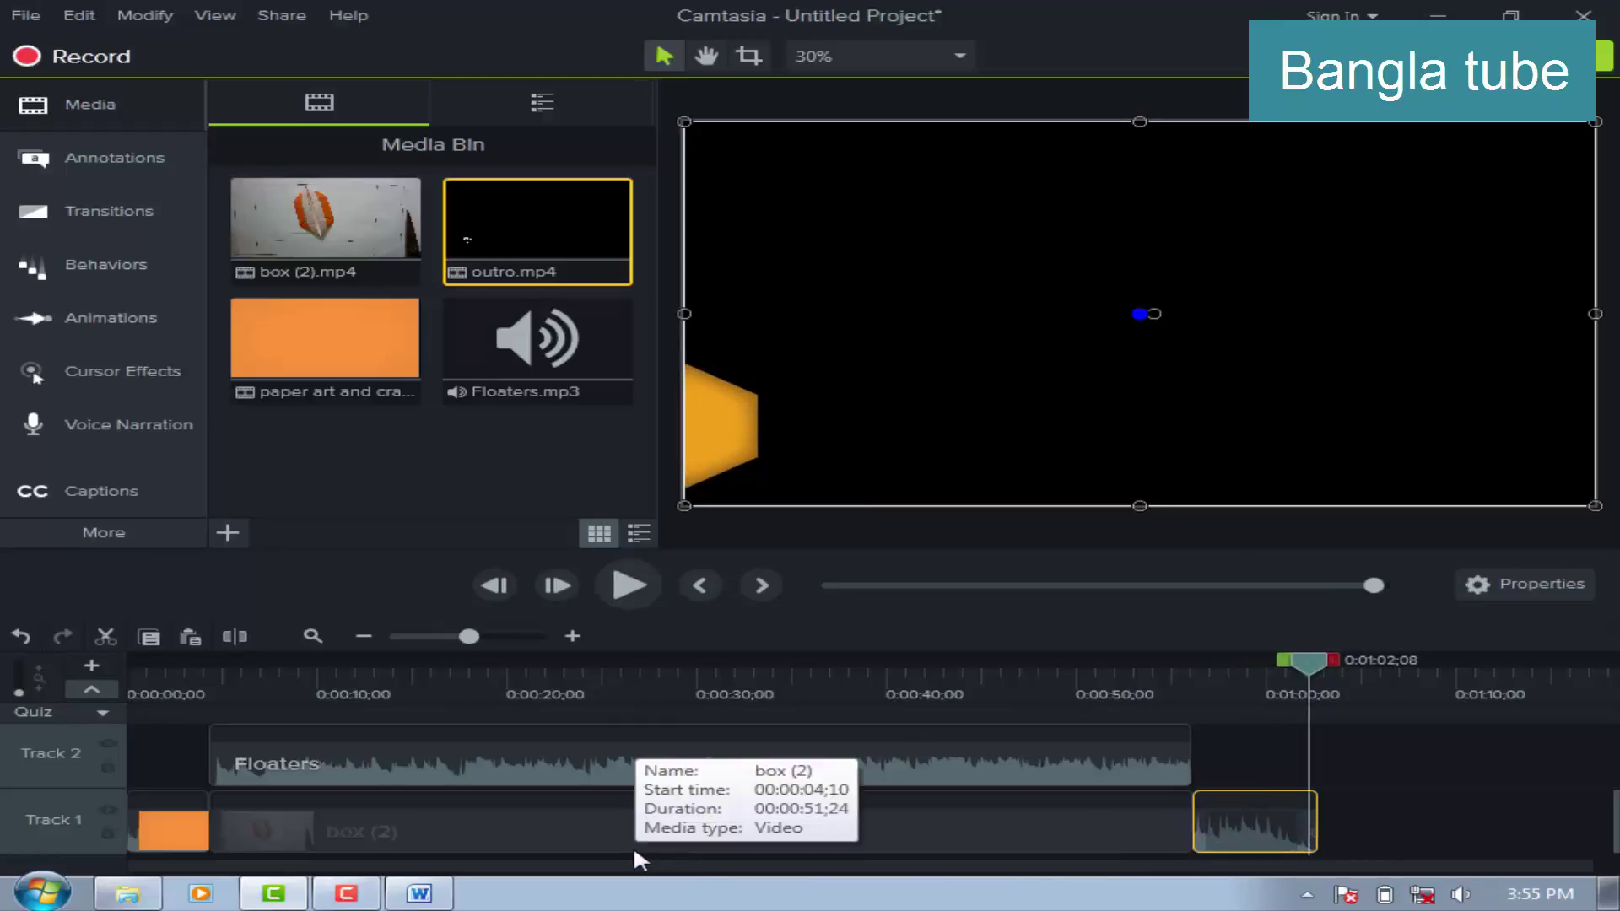
# Switch to the Word topic list and insert "Set up intro / outro" as item 04, after "Add to library".
pyautogui.click(348, 894)
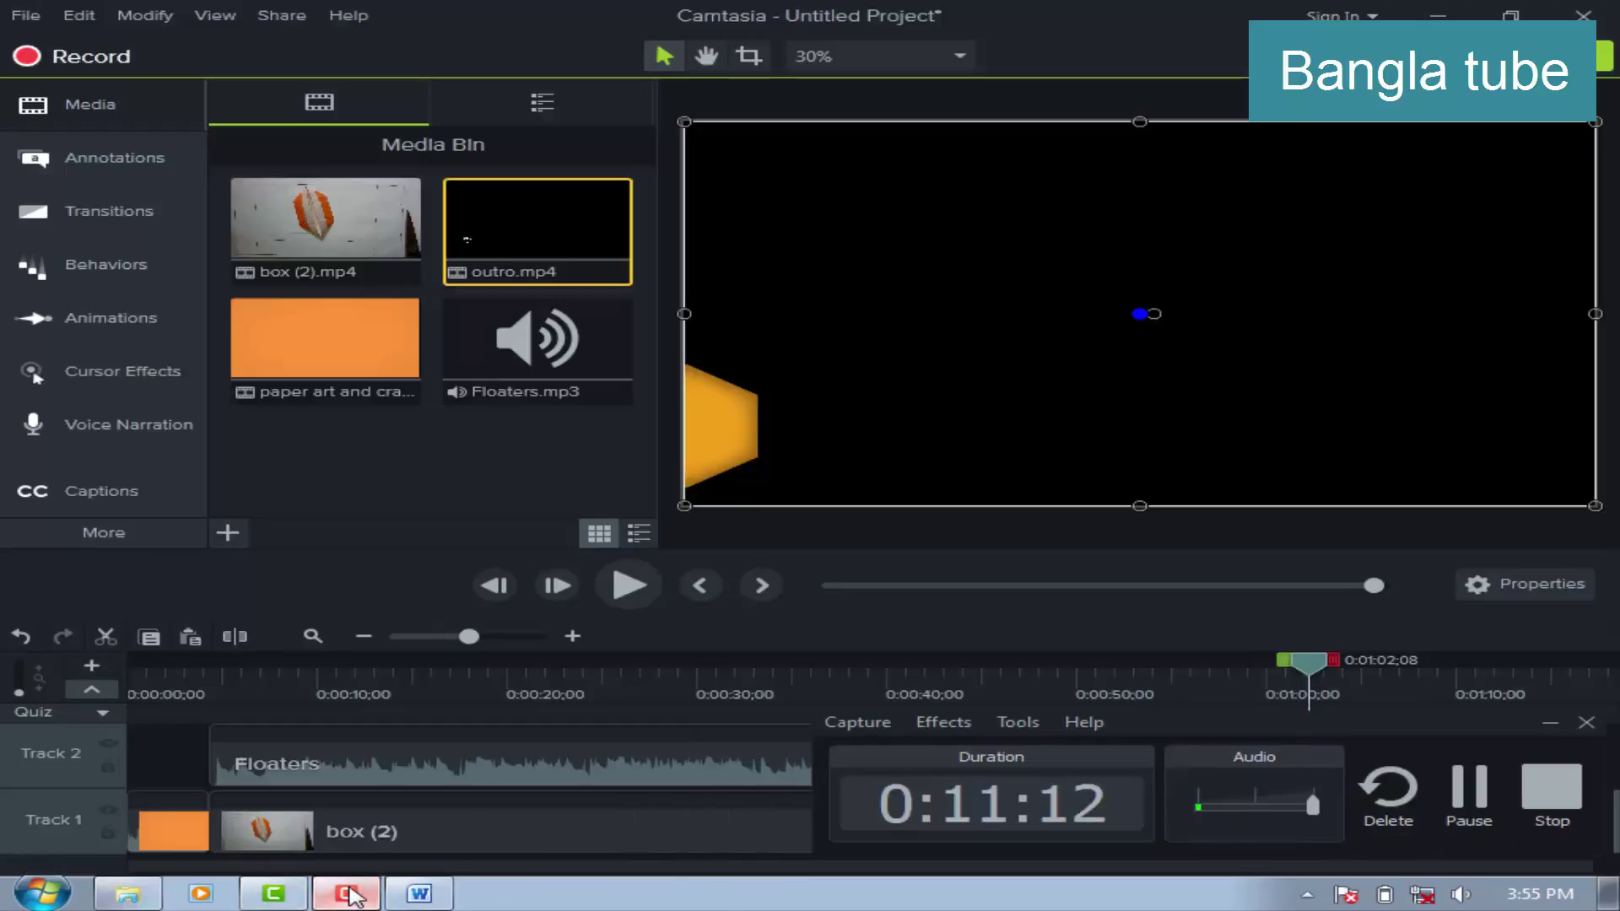
pyautogui.click(420, 893)
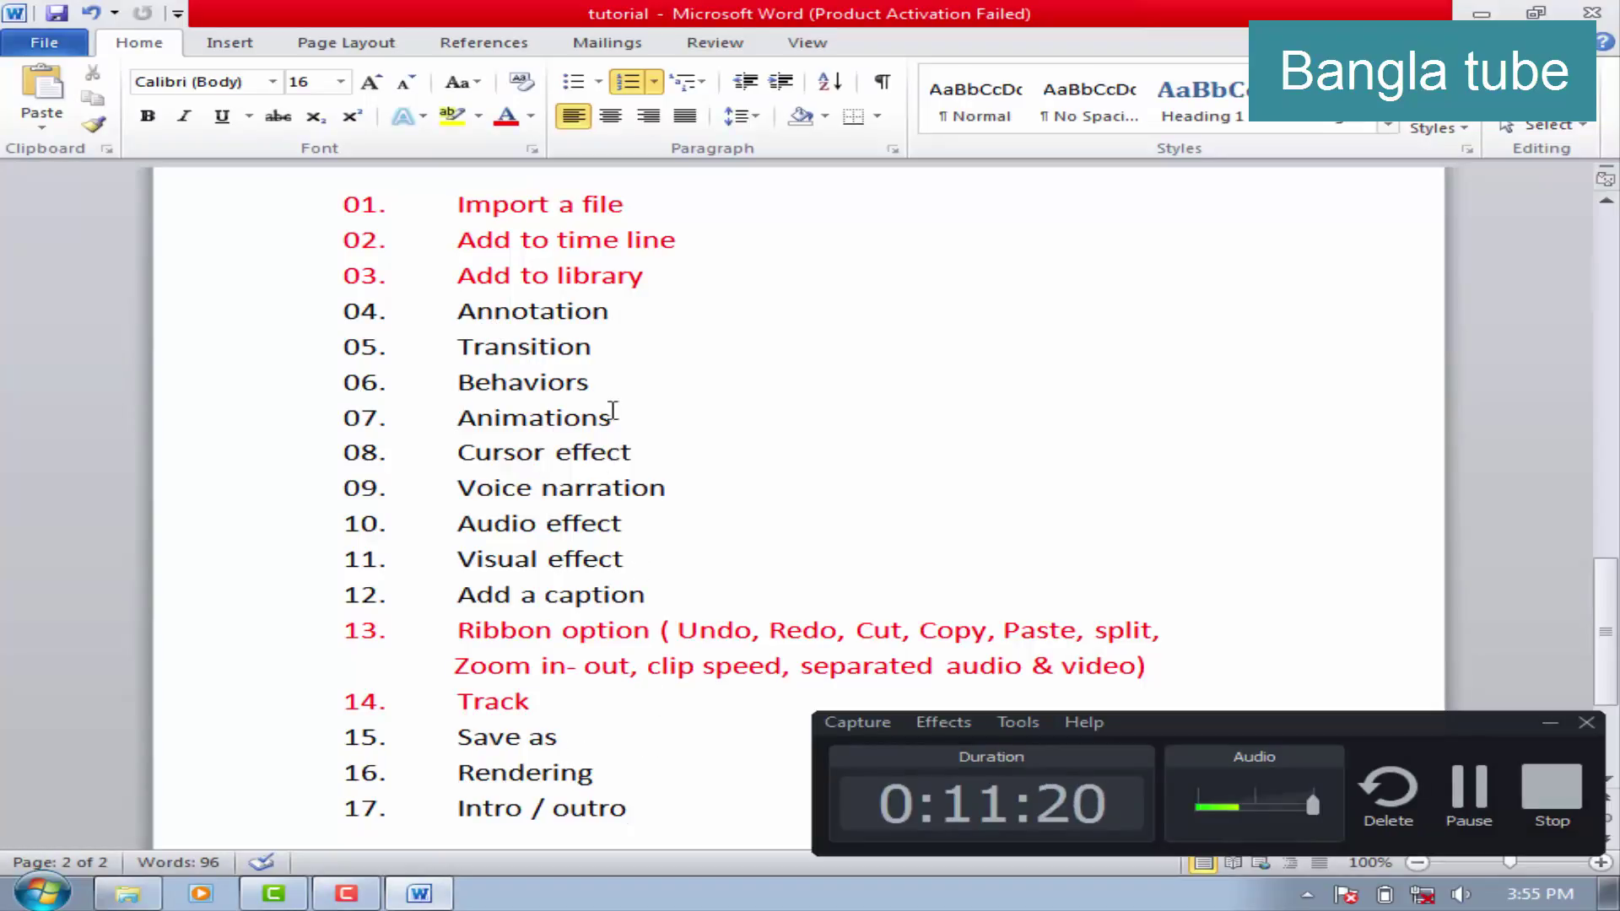
pyautogui.click(657, 279)
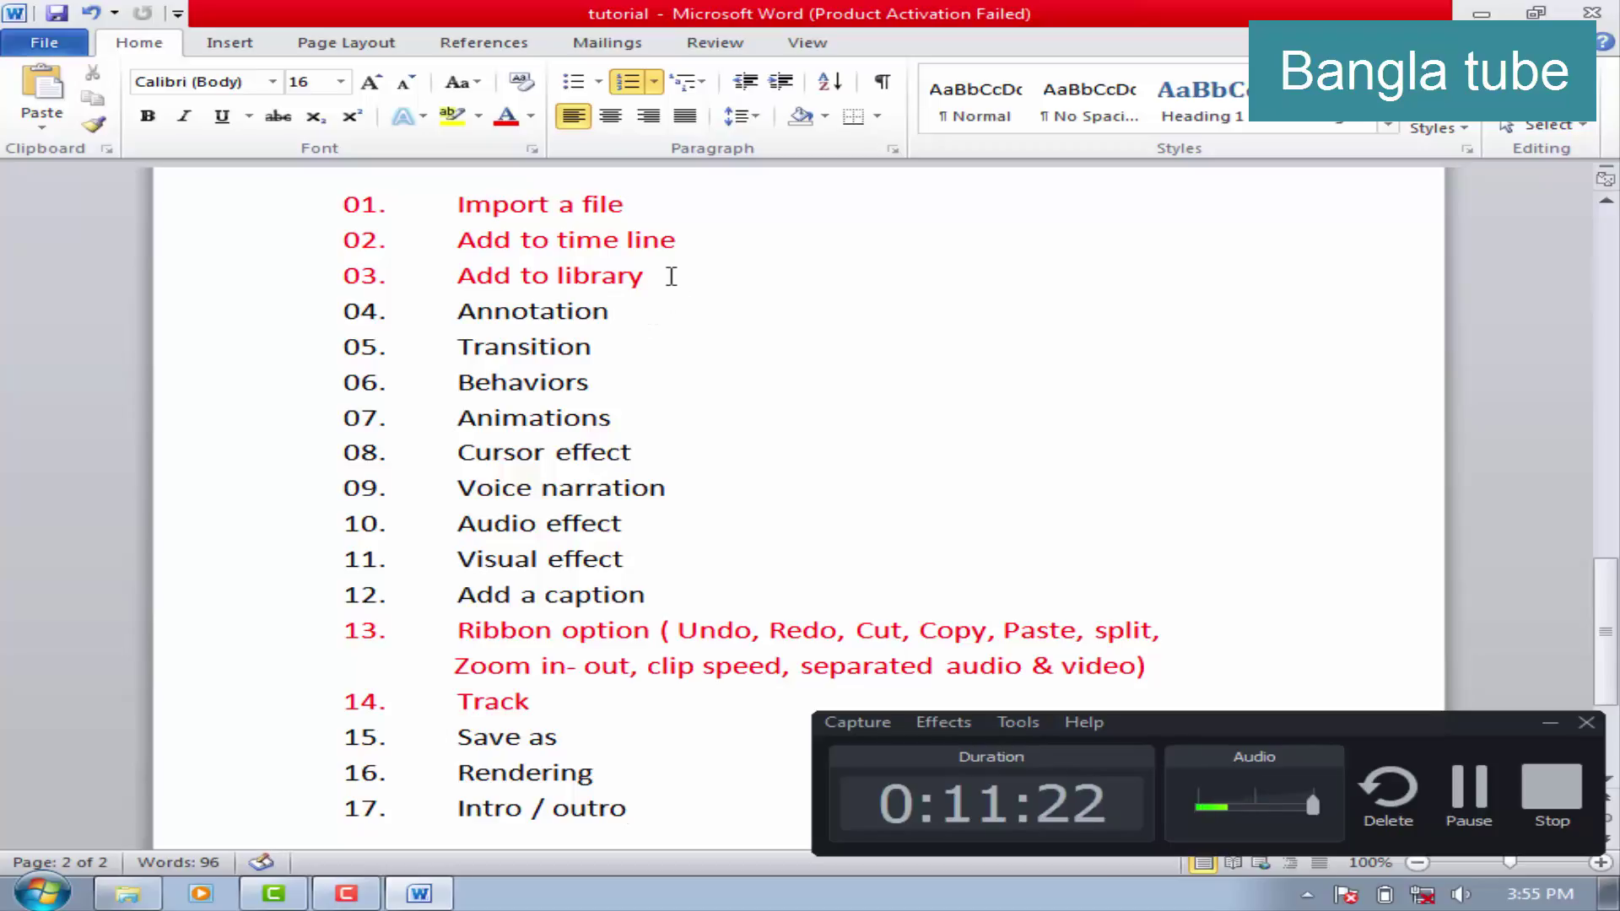
pyautogui.press('Return')
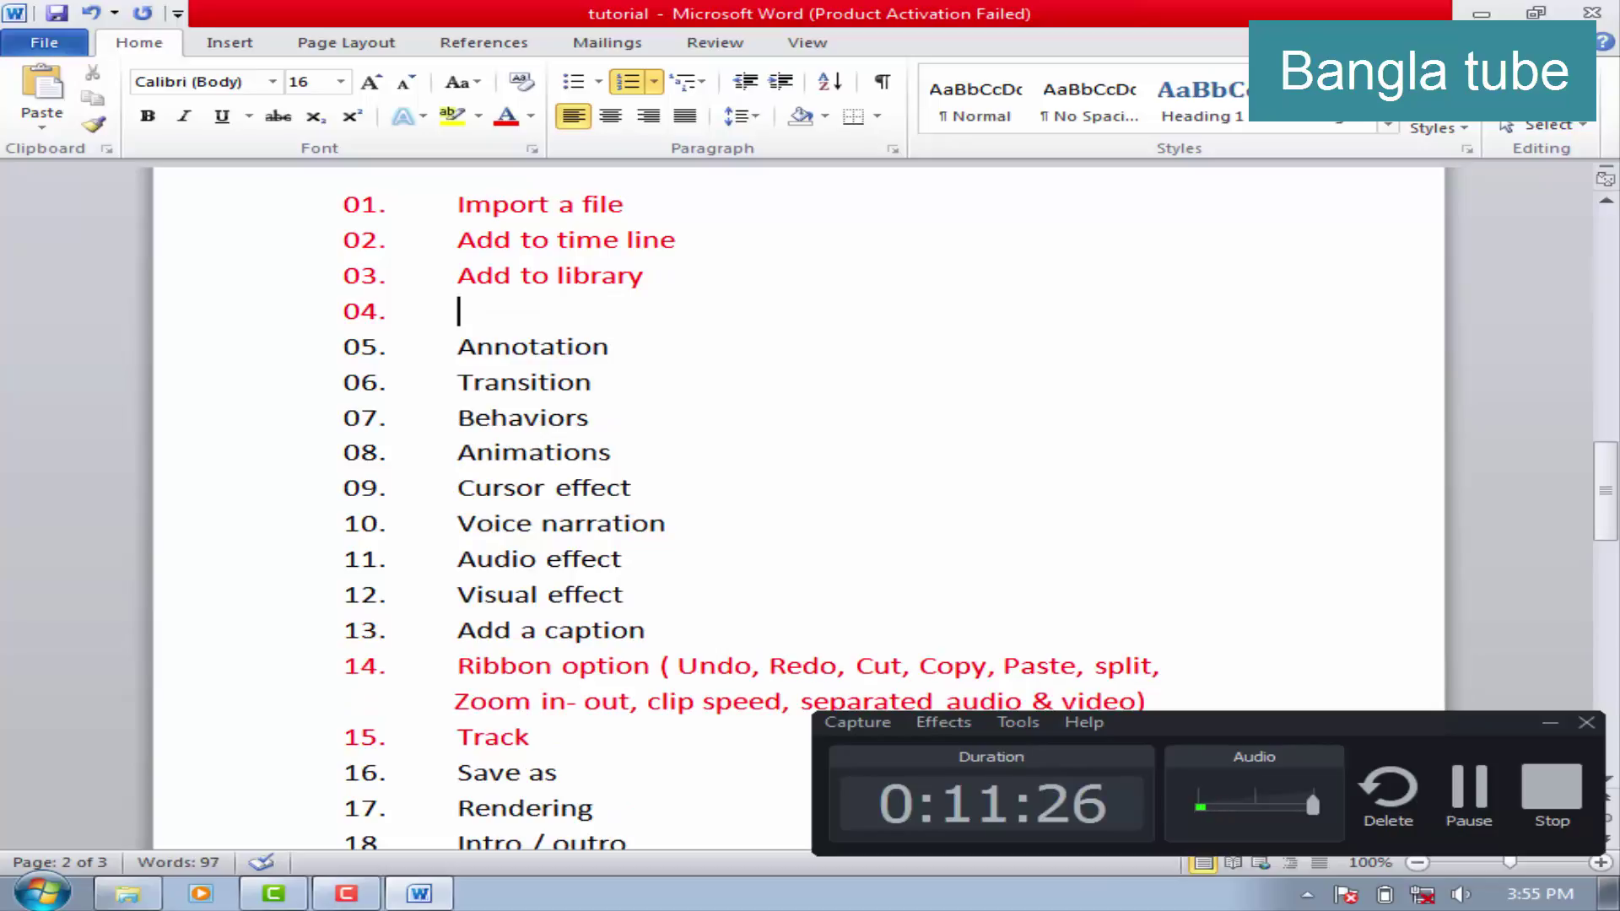
pyautogui.write('Set up i')
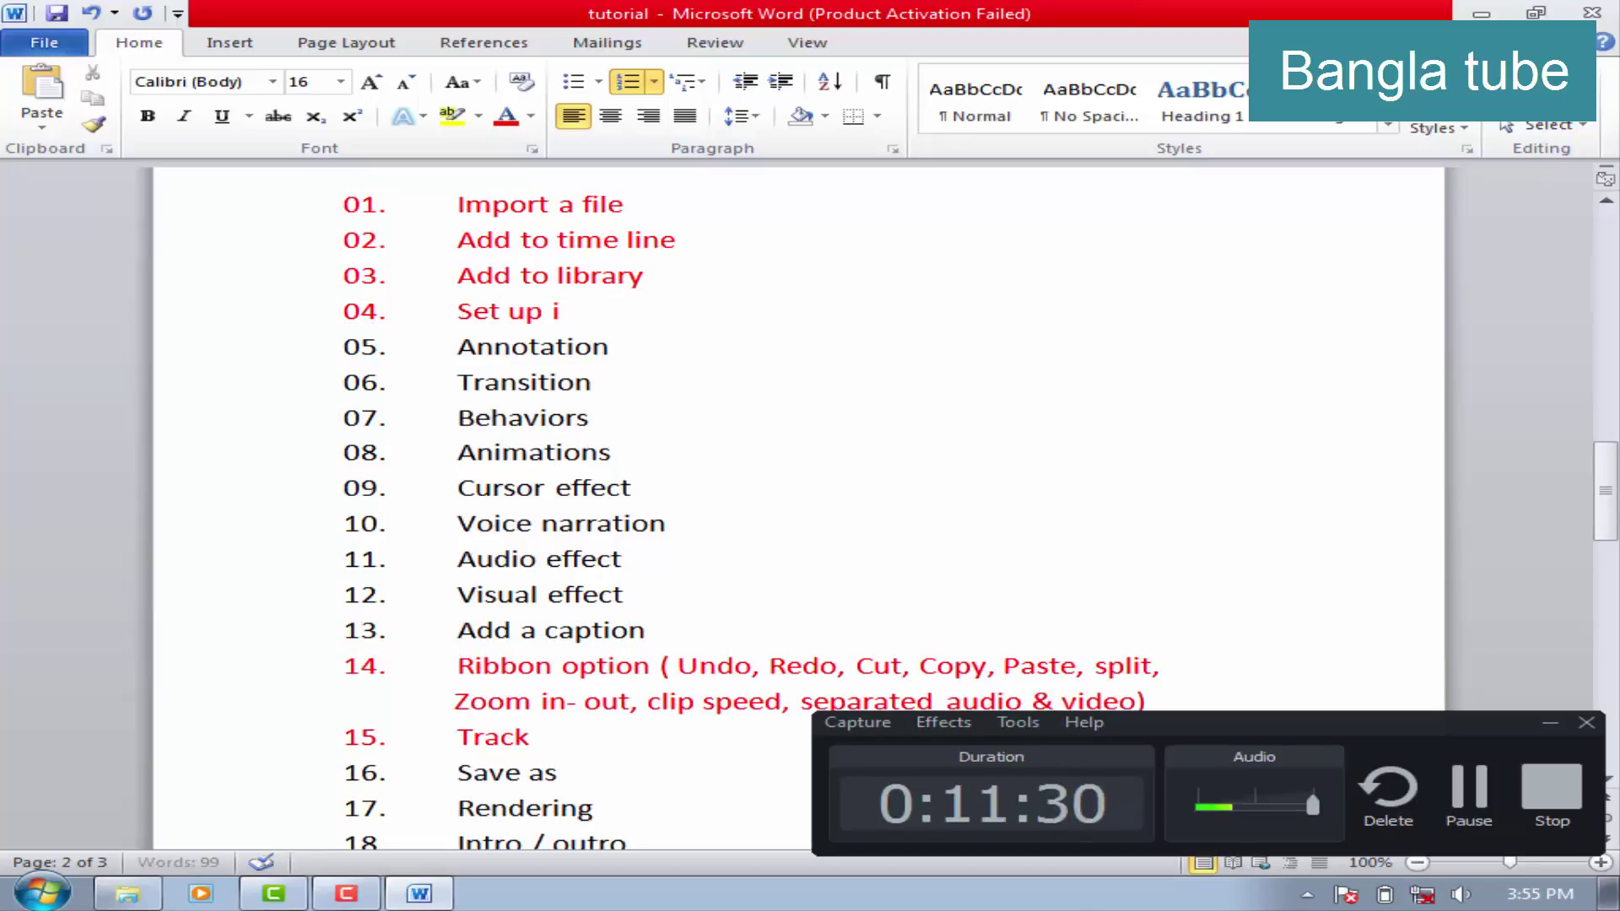
pyautogui.write('ntro')
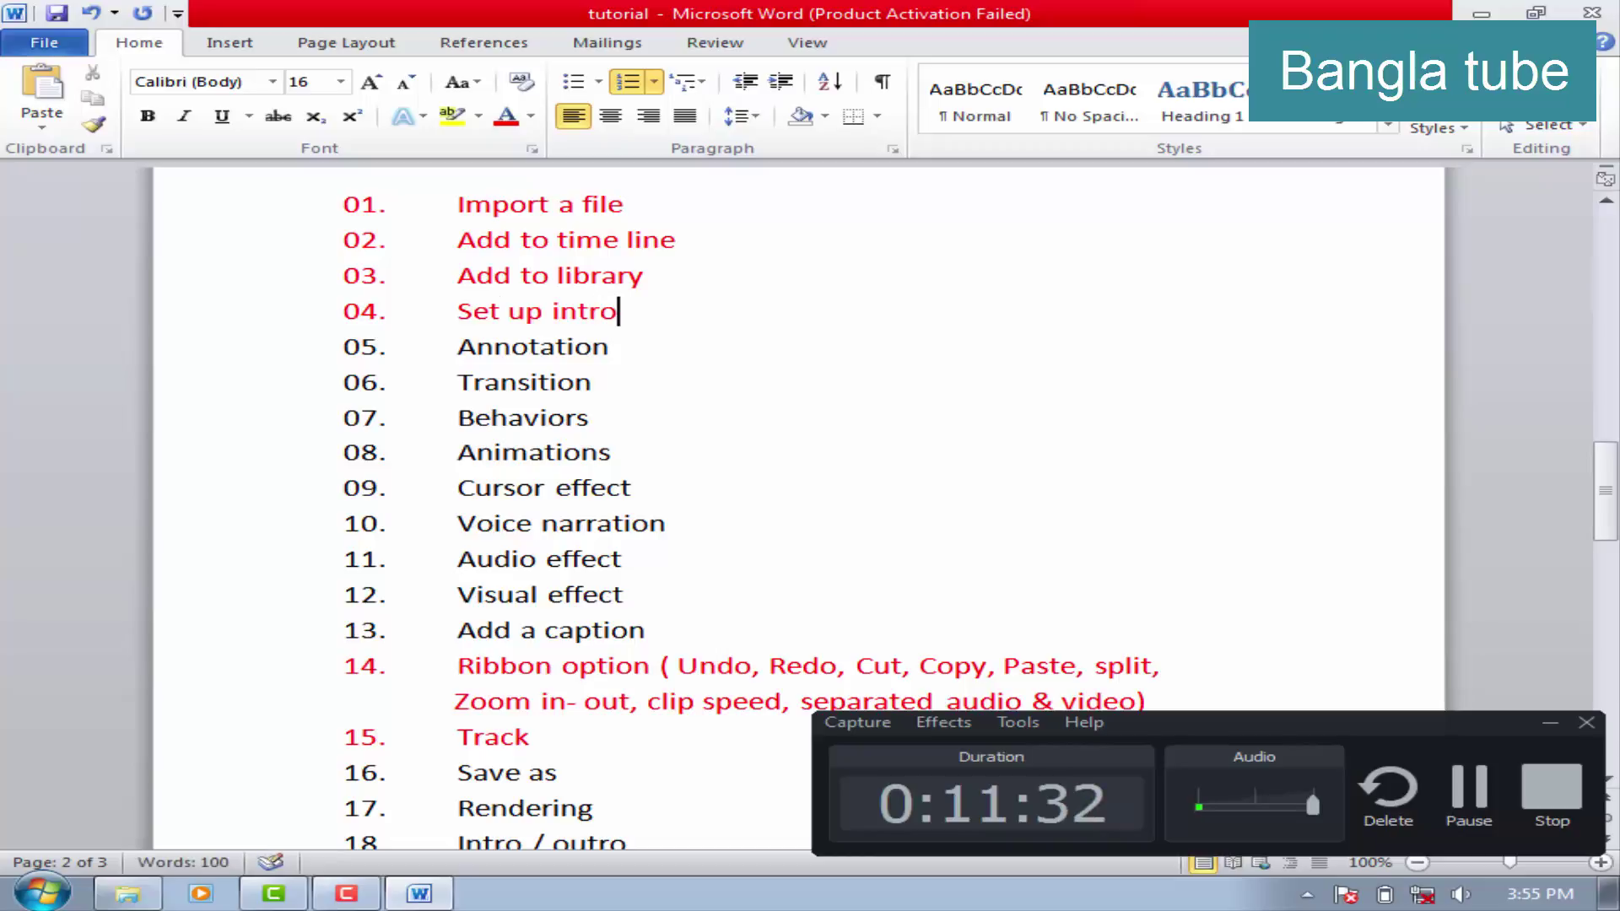
pyautogui.write(' /')
pyautogui.write('outr')
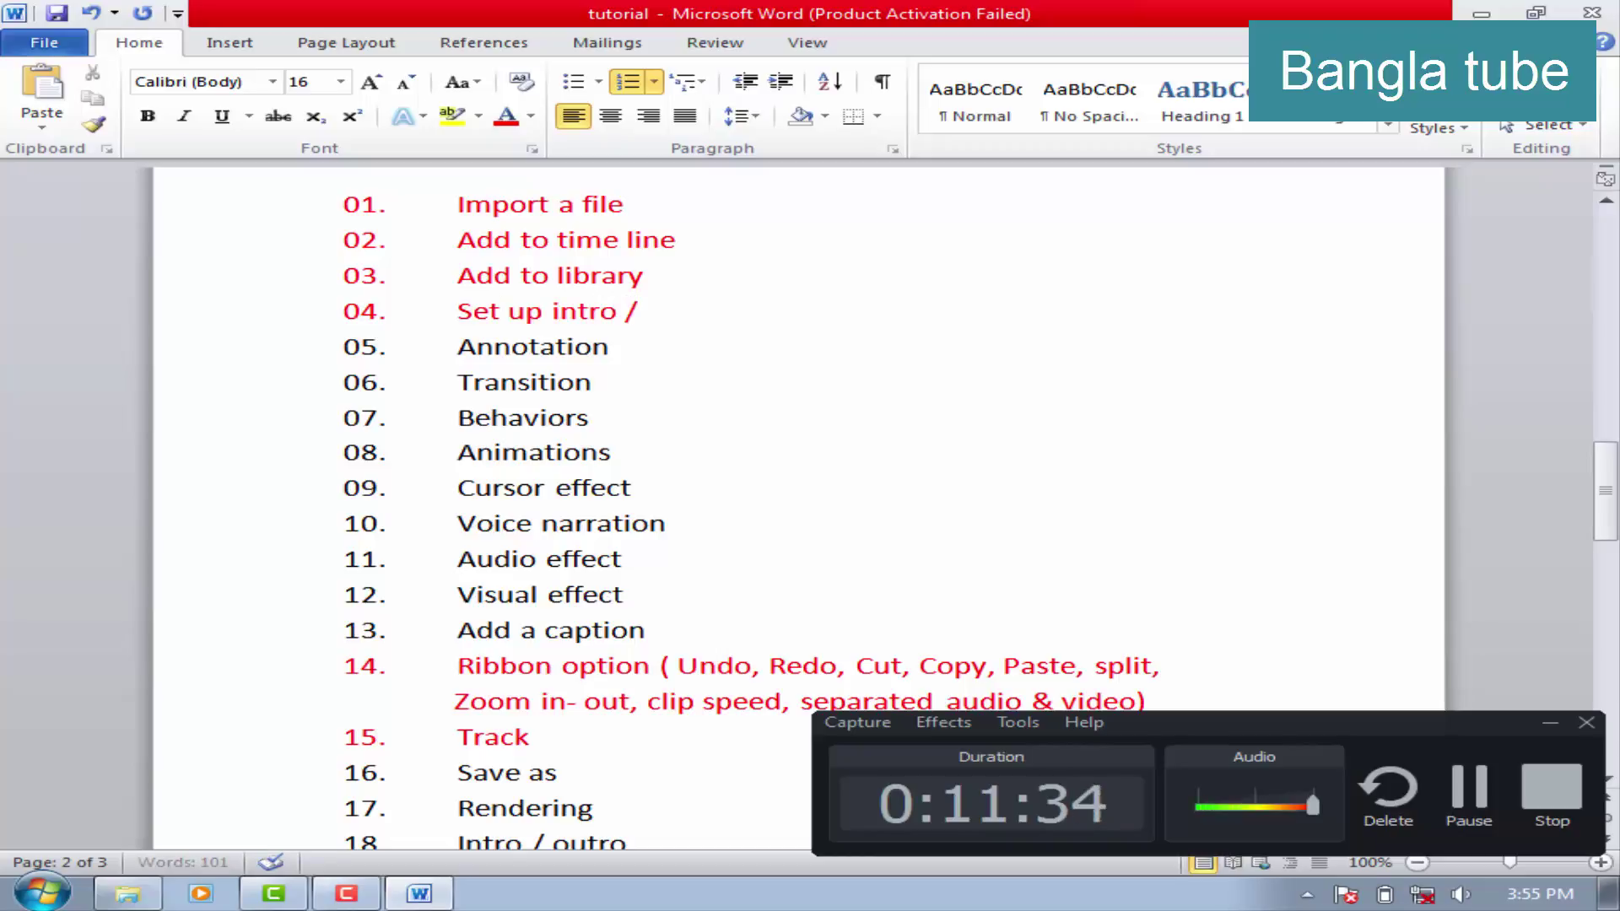
pyautogui.write('on')
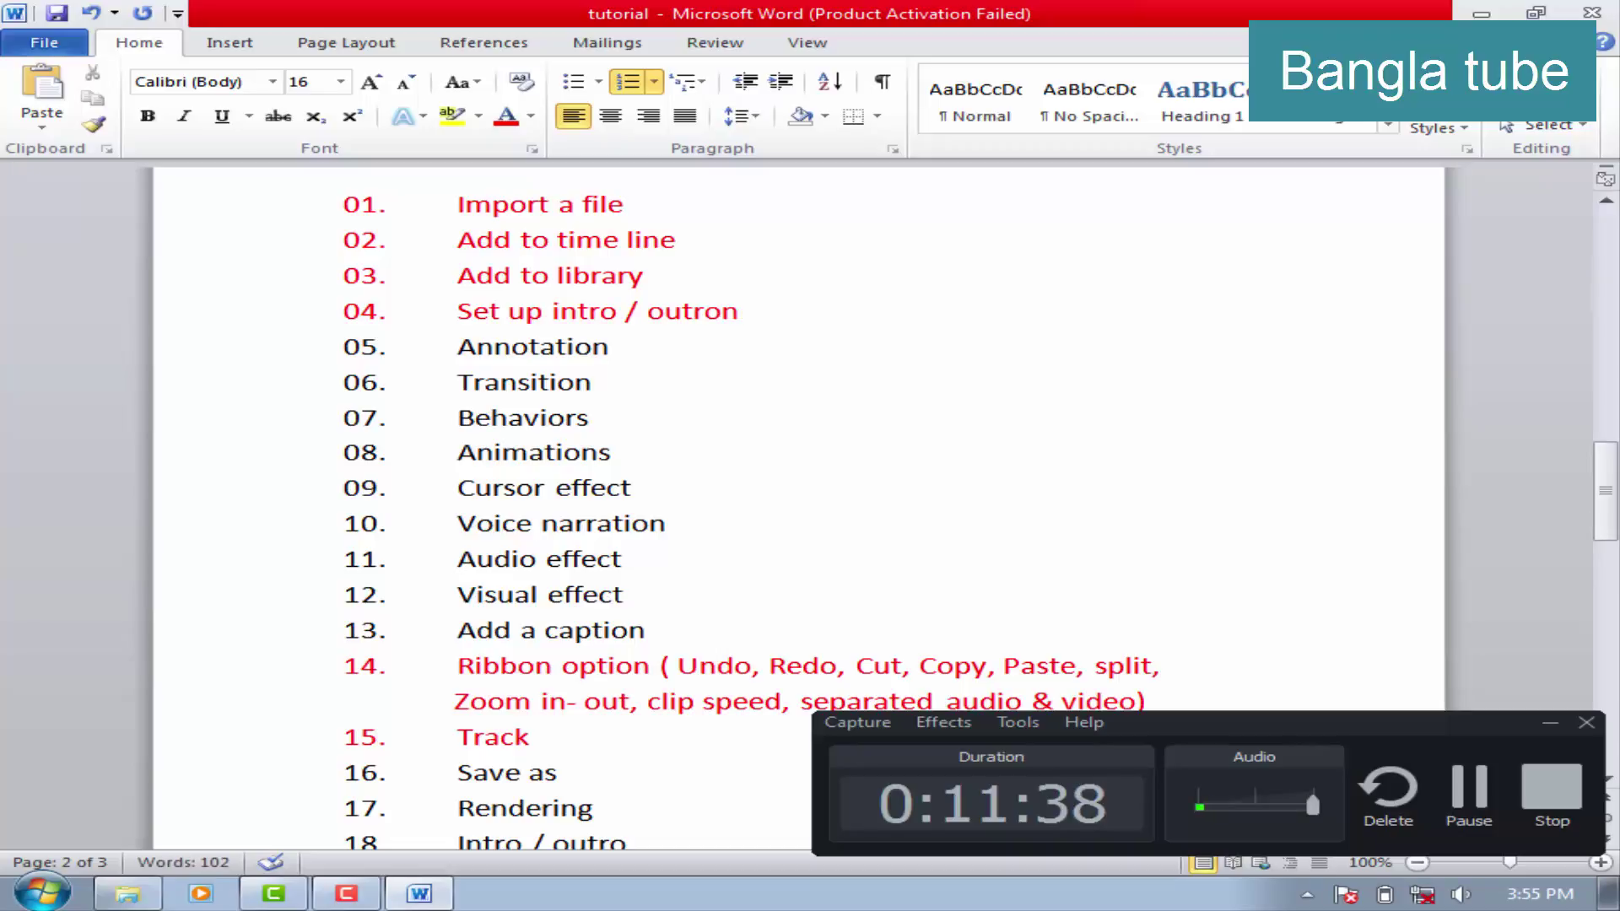
pyautogui.press('BackSpace')
pyautogui.click(671, 424)
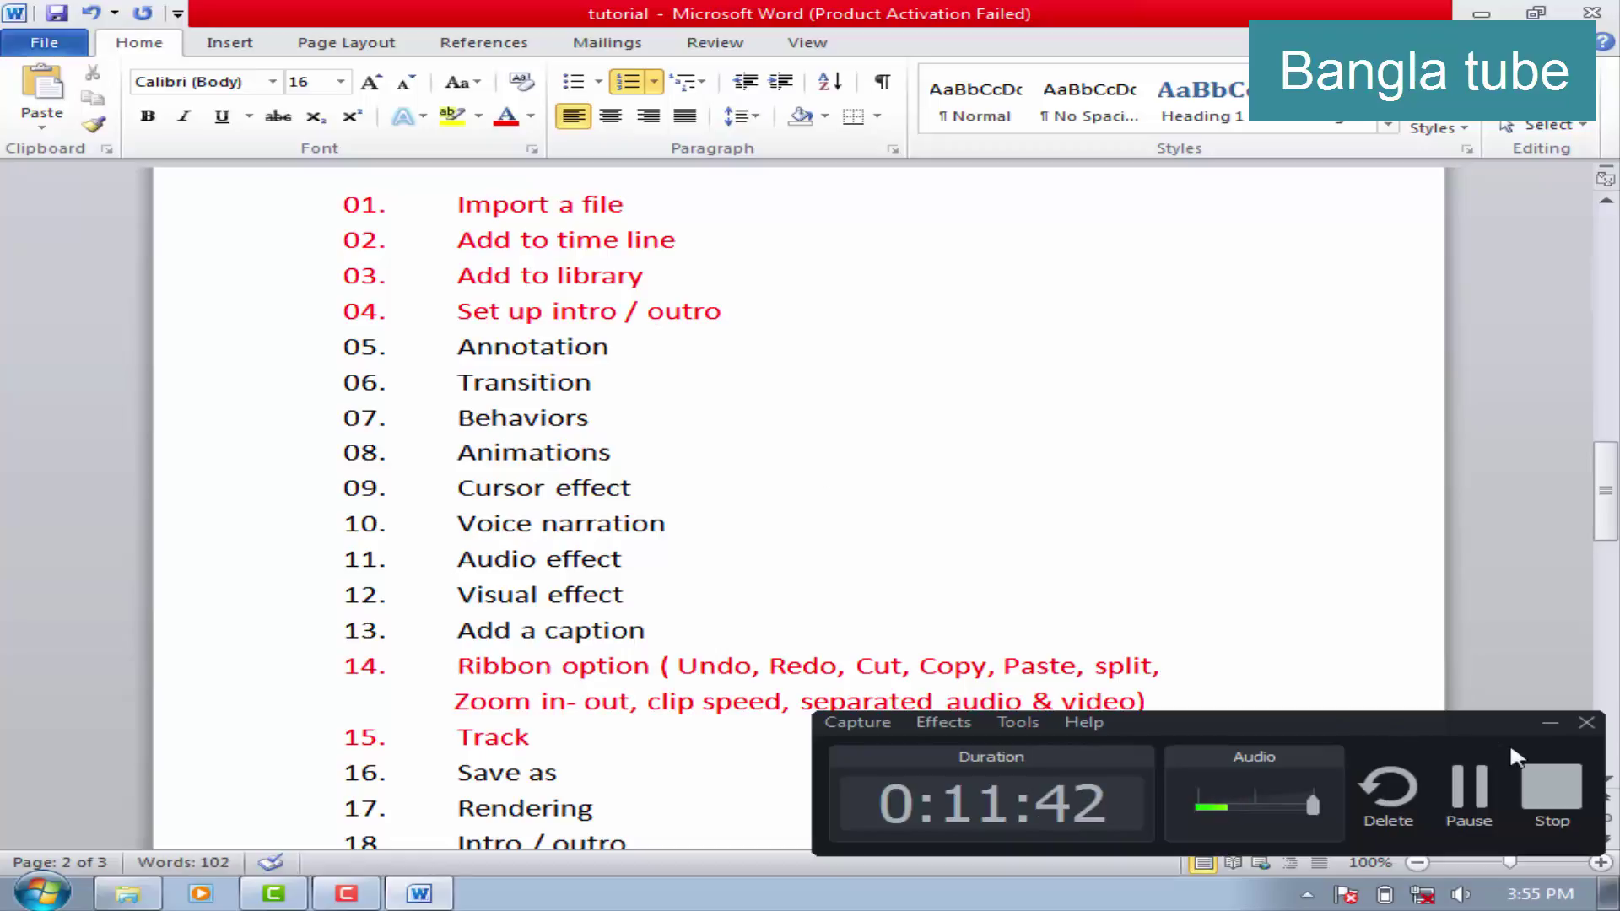
# Minimize the recorder window and switch back to the Camtasia project.
pyautogui.click(1550, 723)
pyautogui.click(273, 894)
pyautogui.click(438, 494)
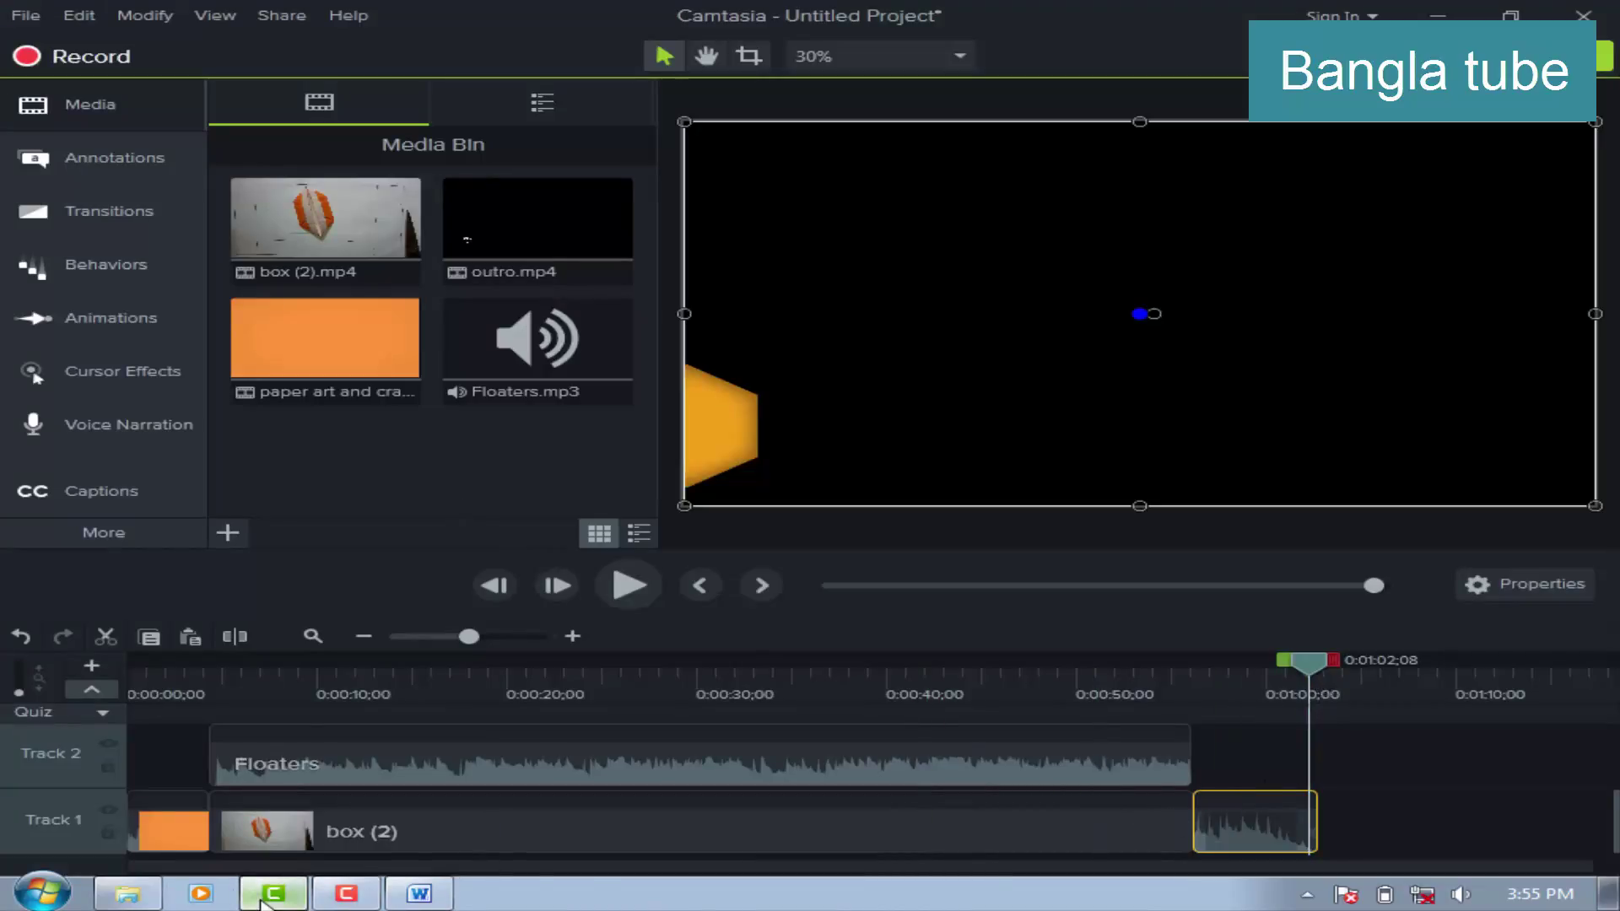
# Review the uncovered topics from Annotation to Add a caption in the Word list, then return to Camtasia.
pyautogui.moveTo(346, 894)
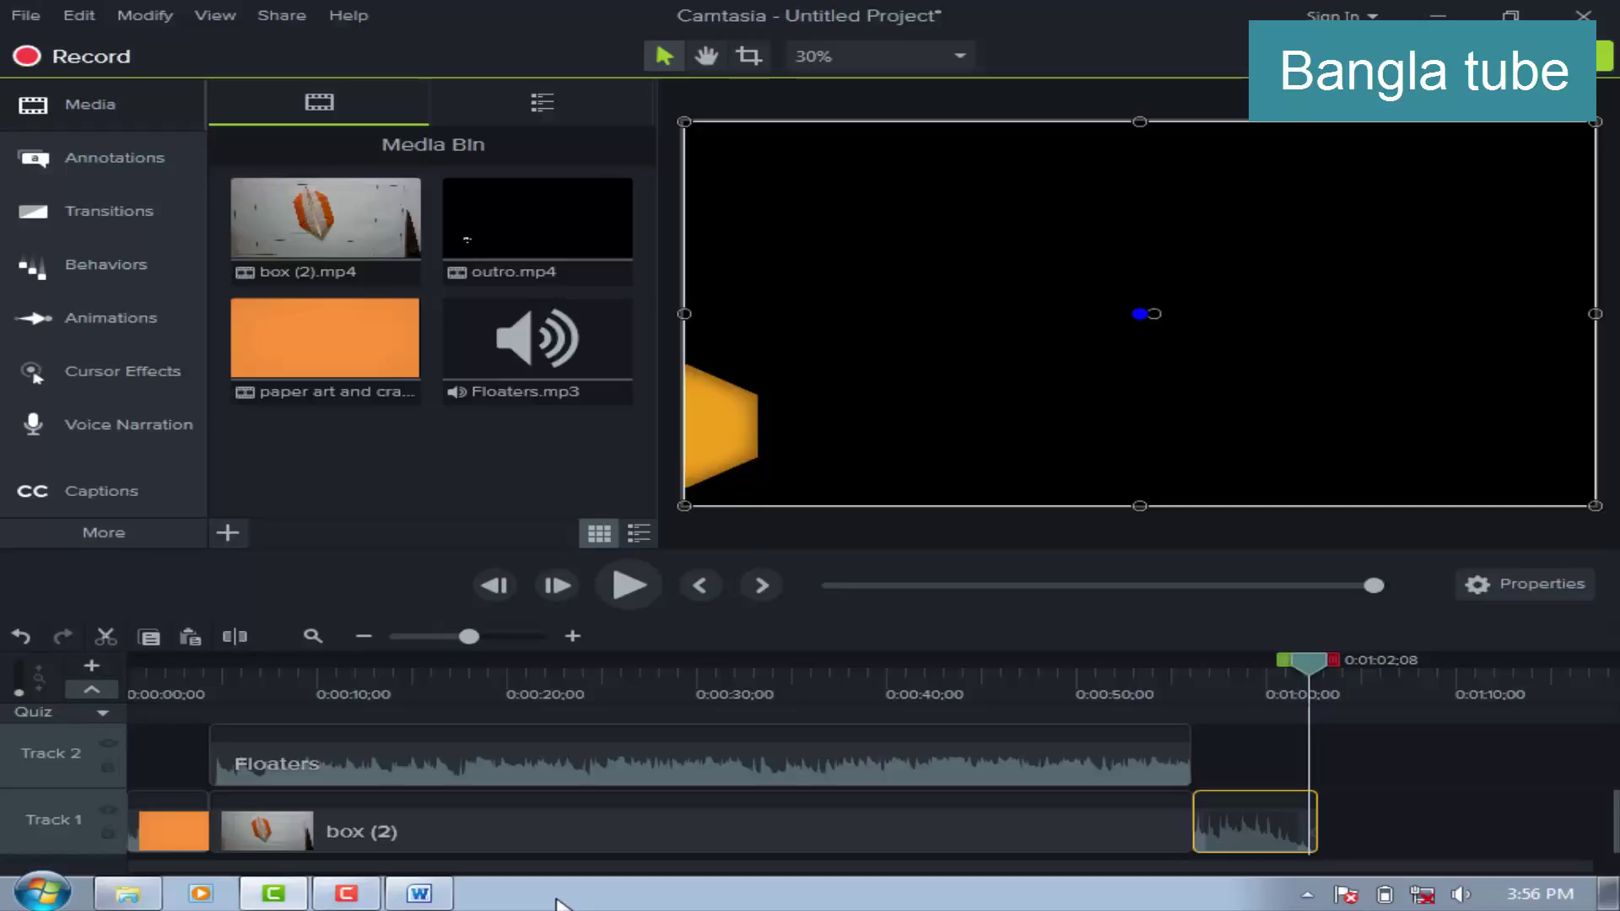
pyautogui.click(300, 902)
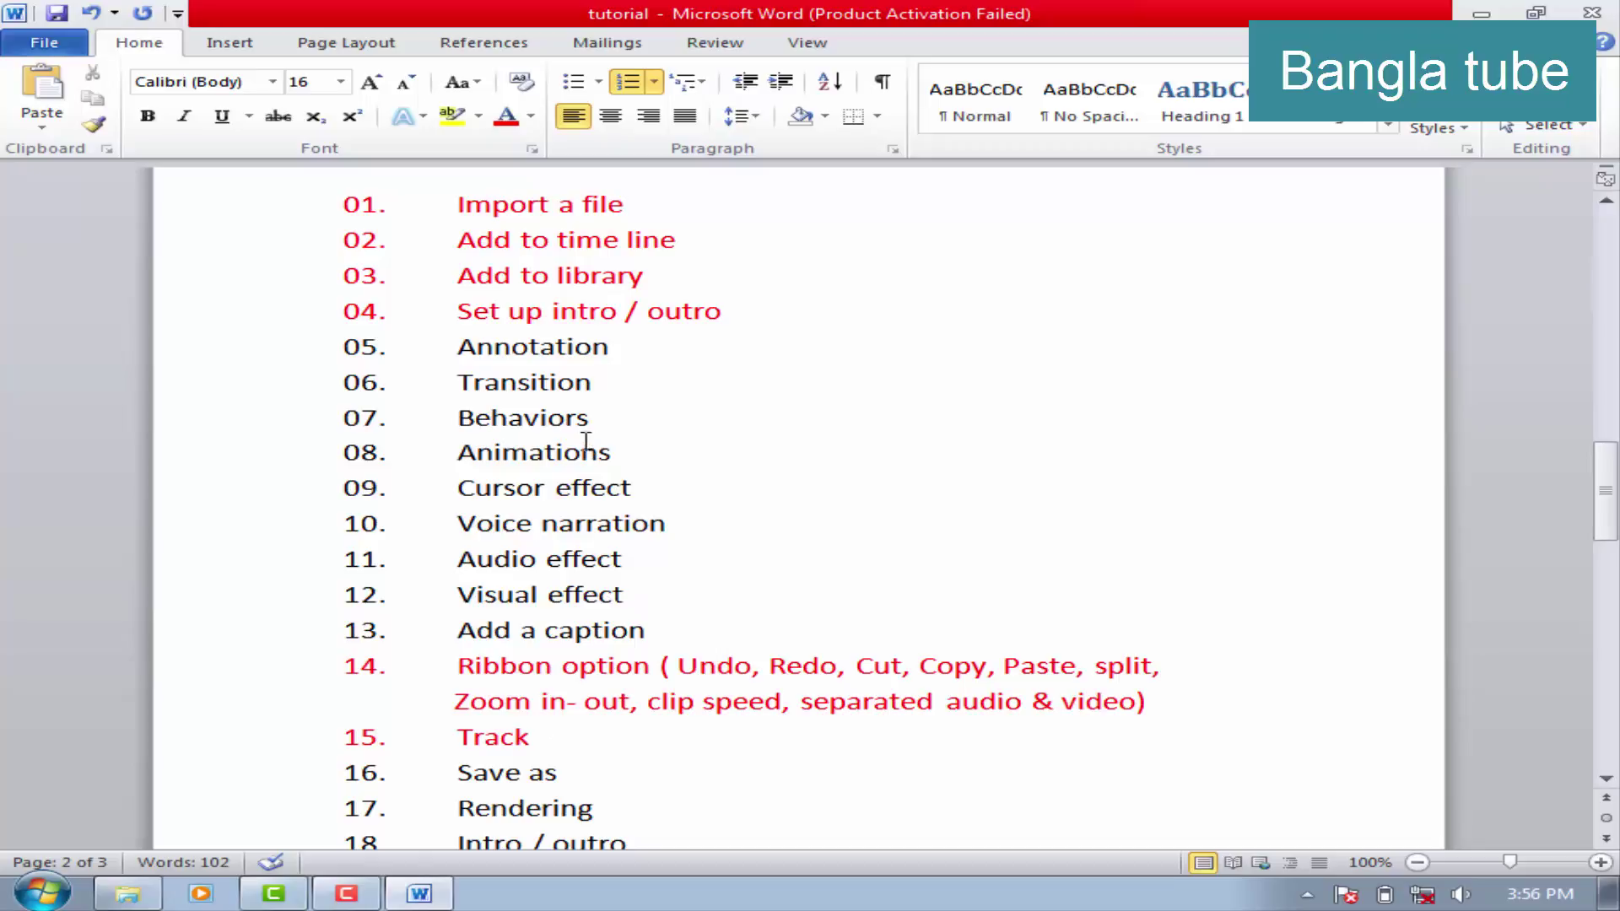
pyautogui.moveTo(465, 358)
pyautogui.mouseDown()
pyautogui.moveTo(535, 492)
pyautogui.moveTo(567, 669)
pyautogui.mouseUp()
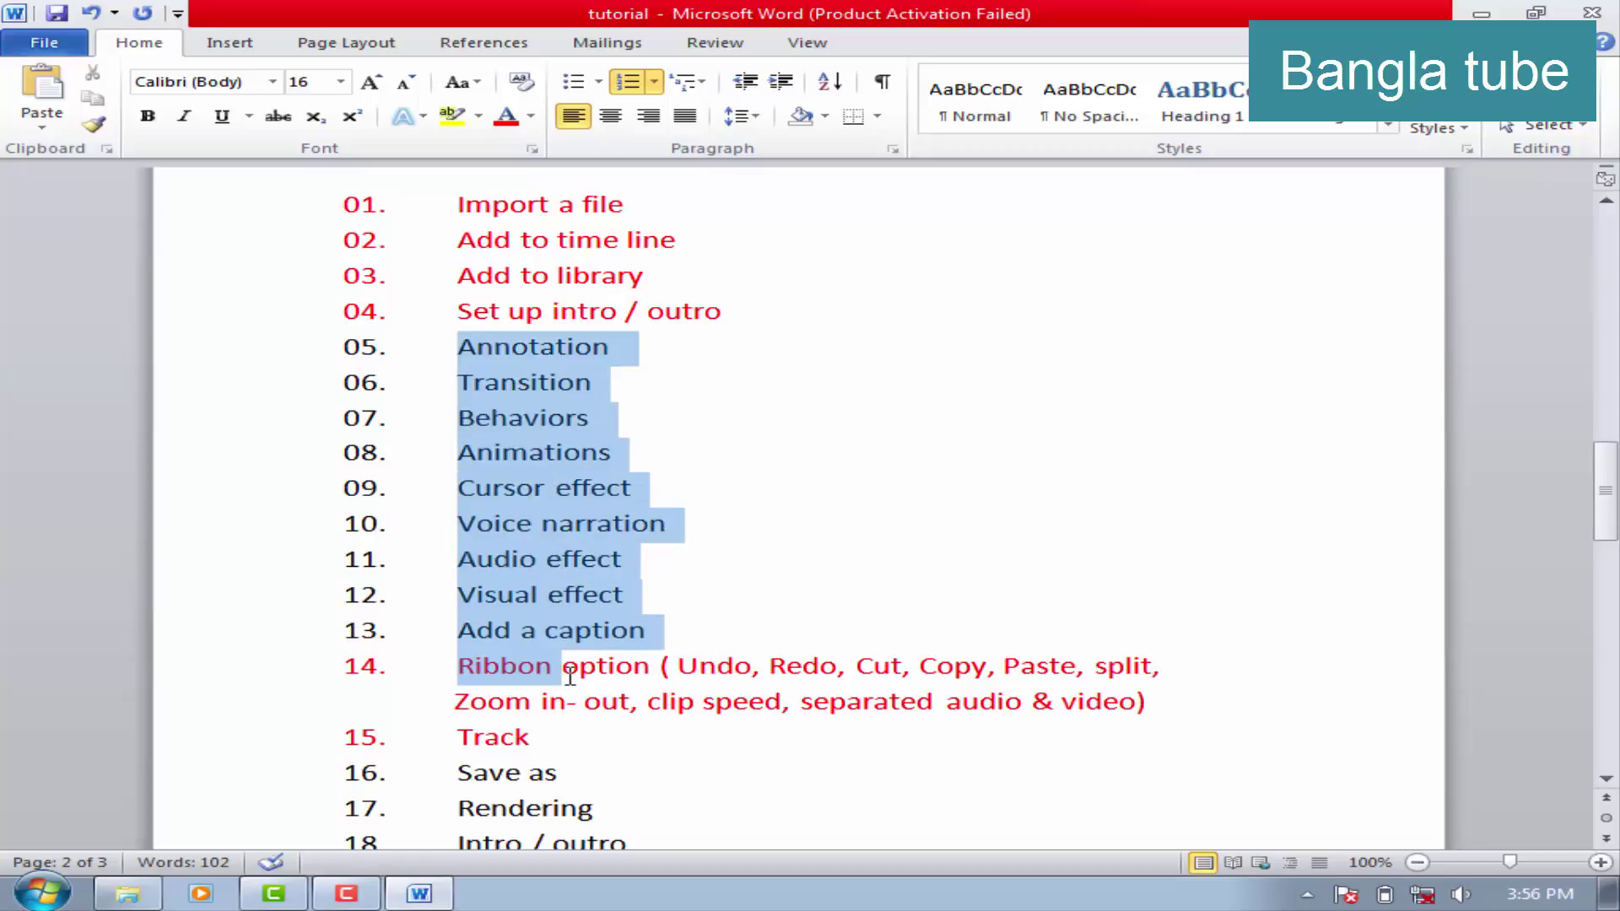
pyautogui.click(923, 824)
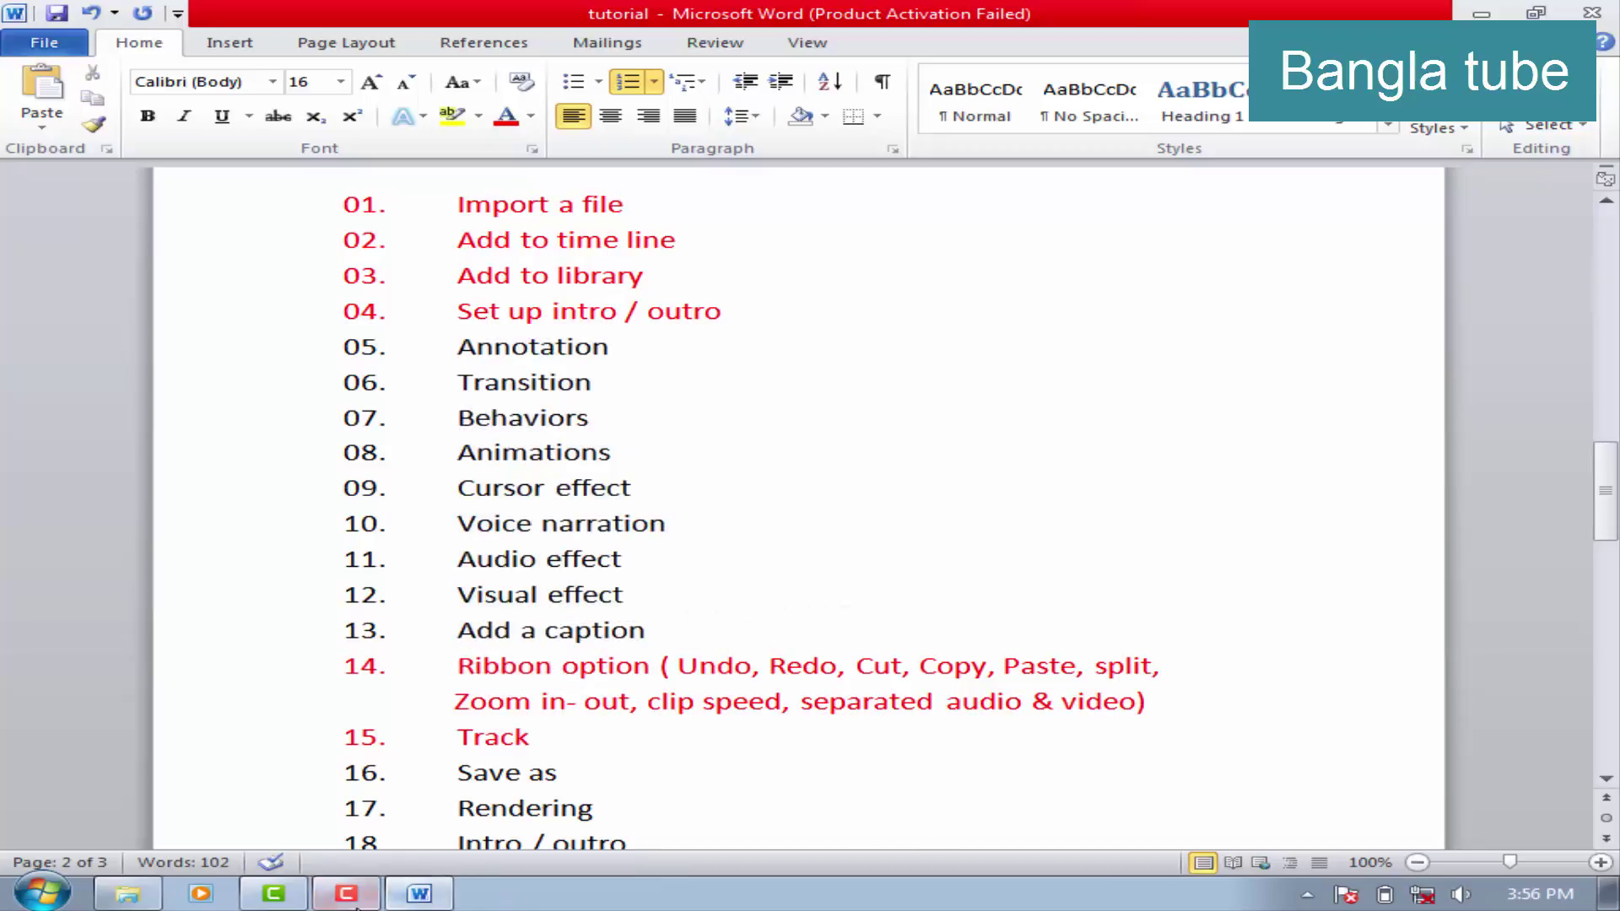
pyautogui.click(273, 895)
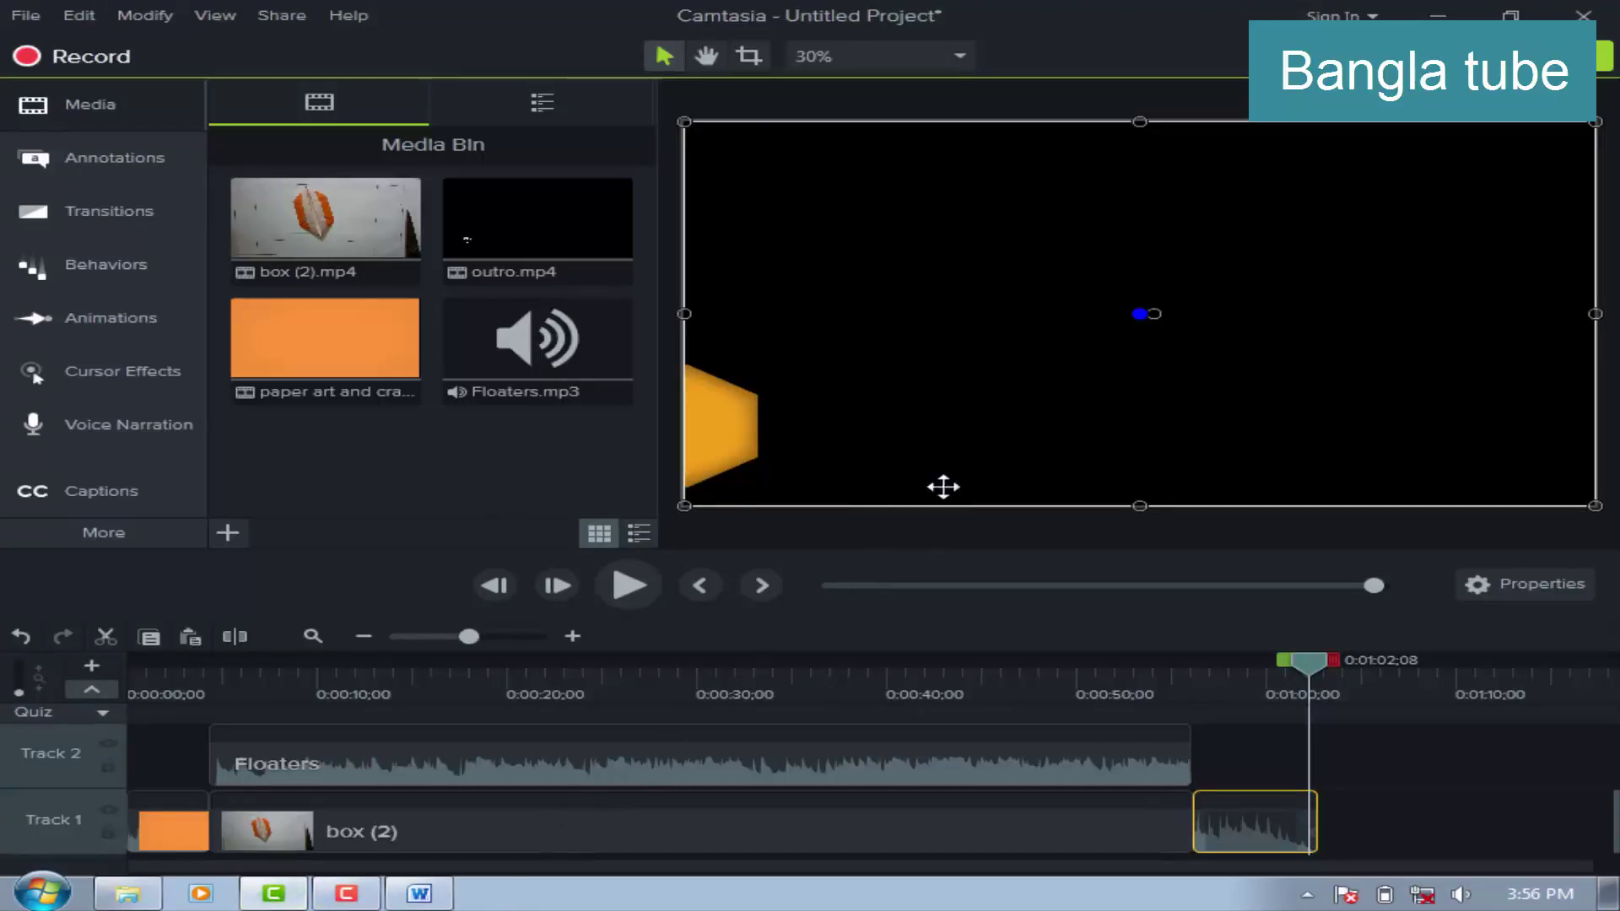